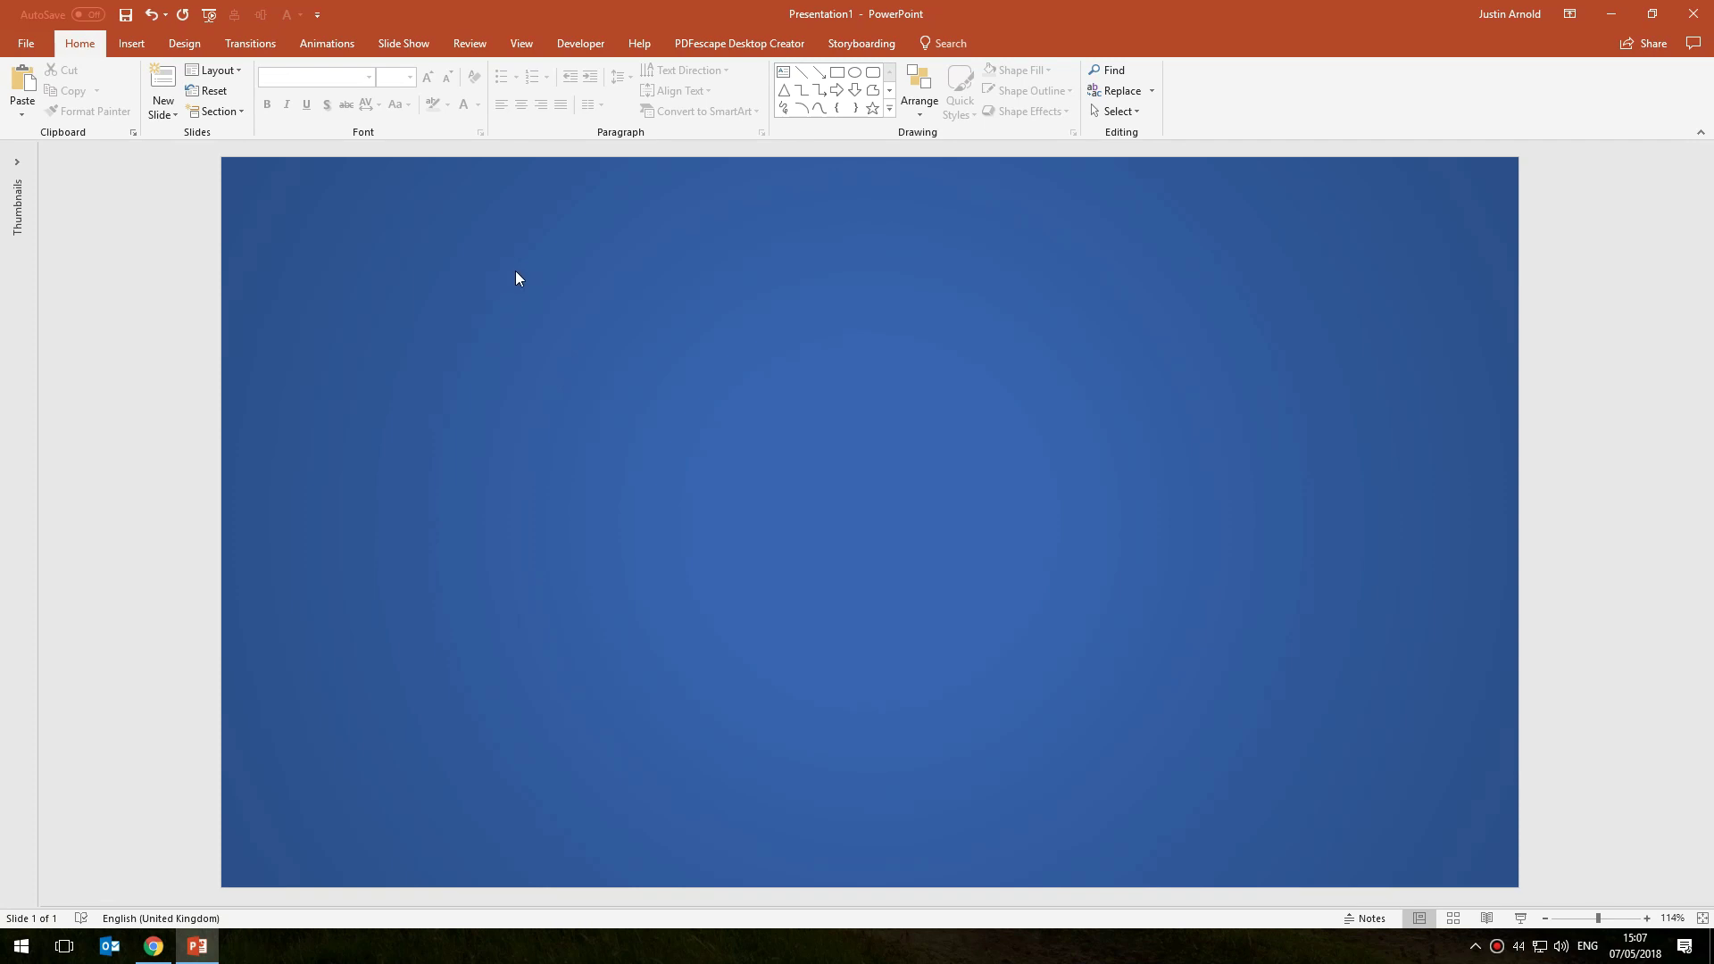
# Draw a straight arrow pointing upward near the slide centre.
pyautogui.click(125, 46)
pyautogui.click(313, 90)
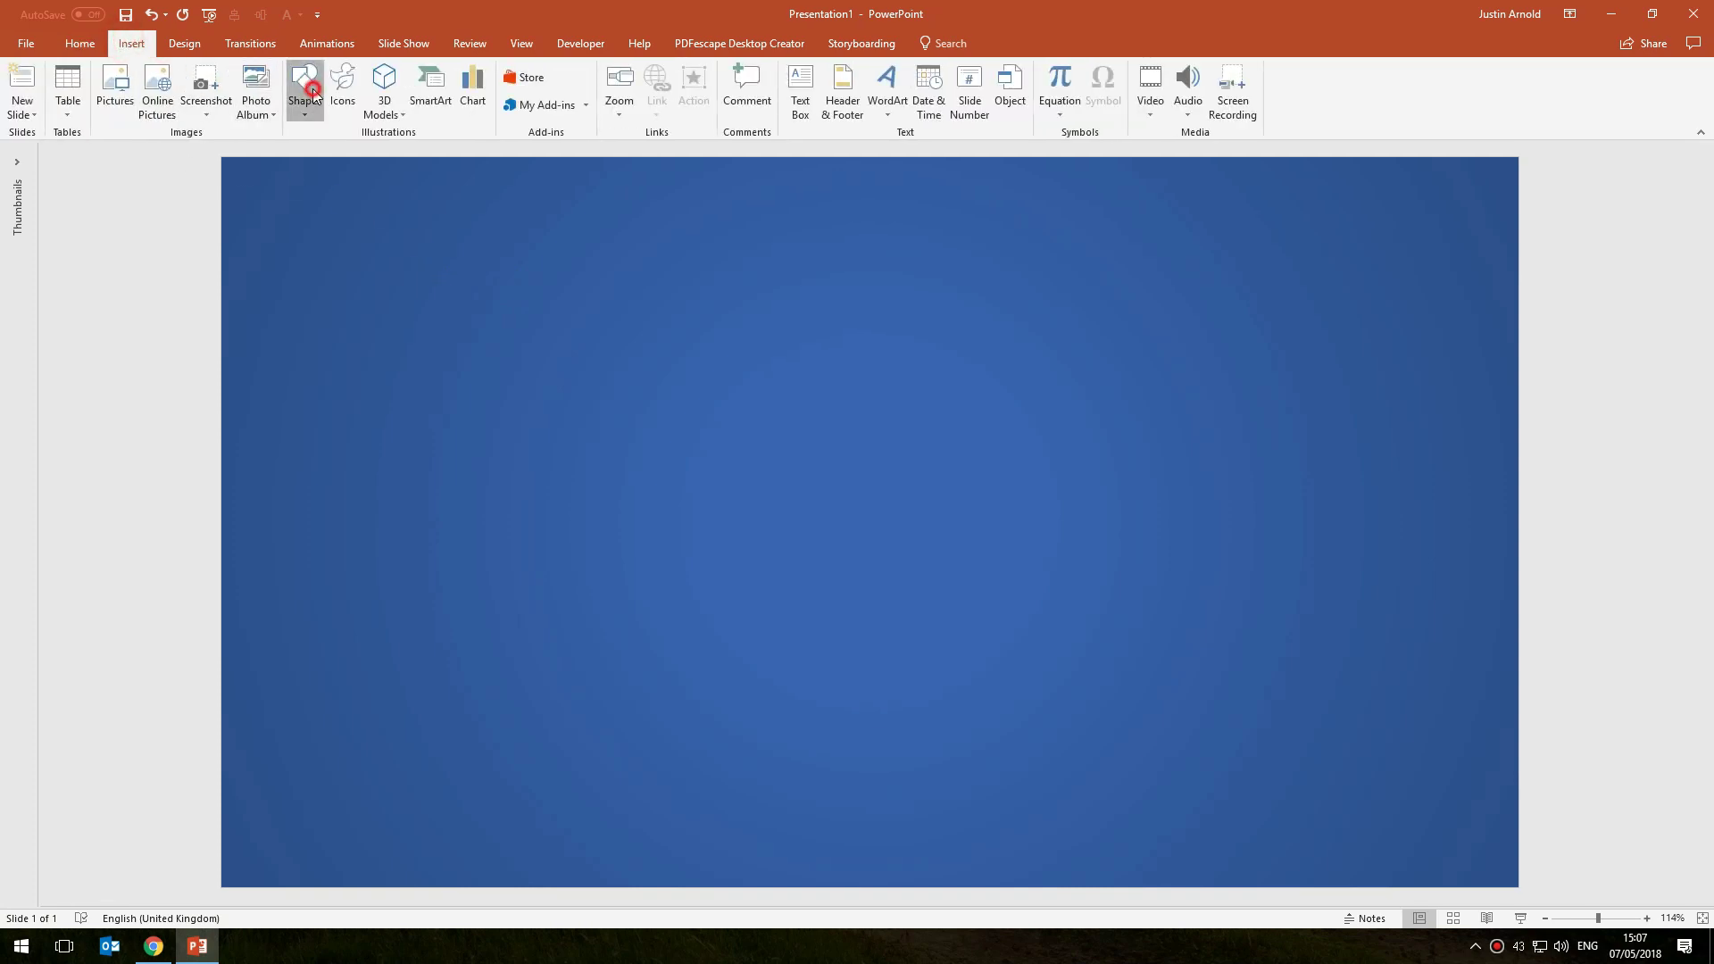
pyautogui.click(316, 208)
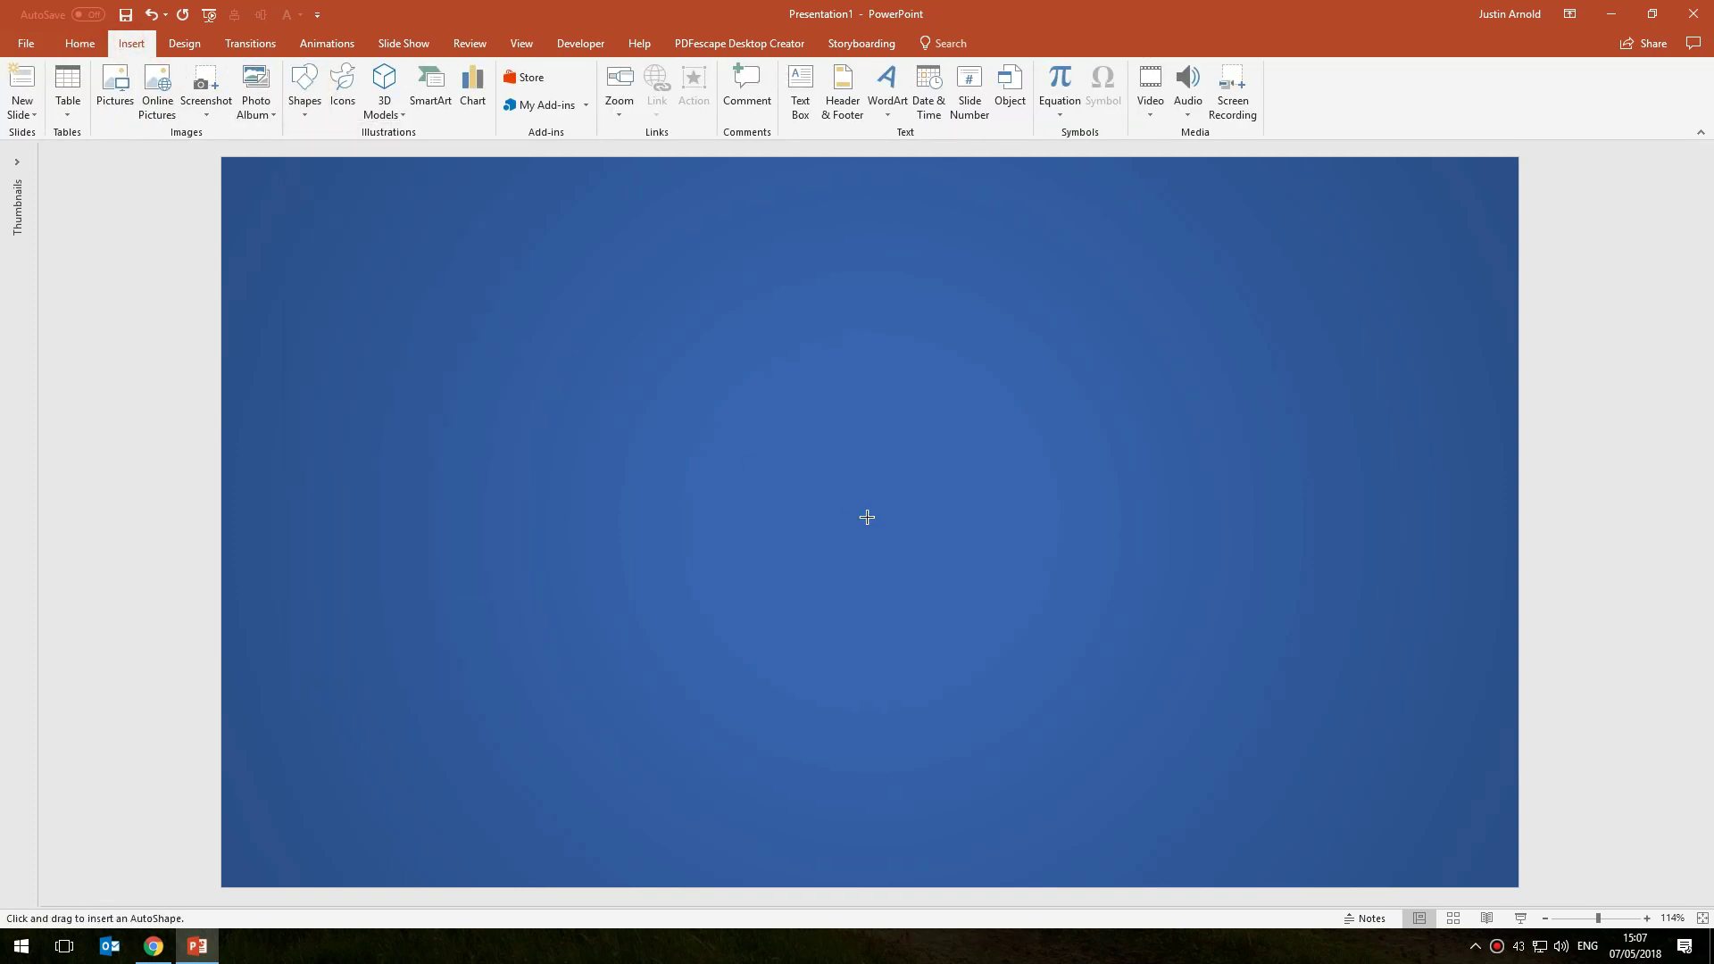
pyautogui.moveTo(870, 554); pyautogui.dragTo(857, 334)
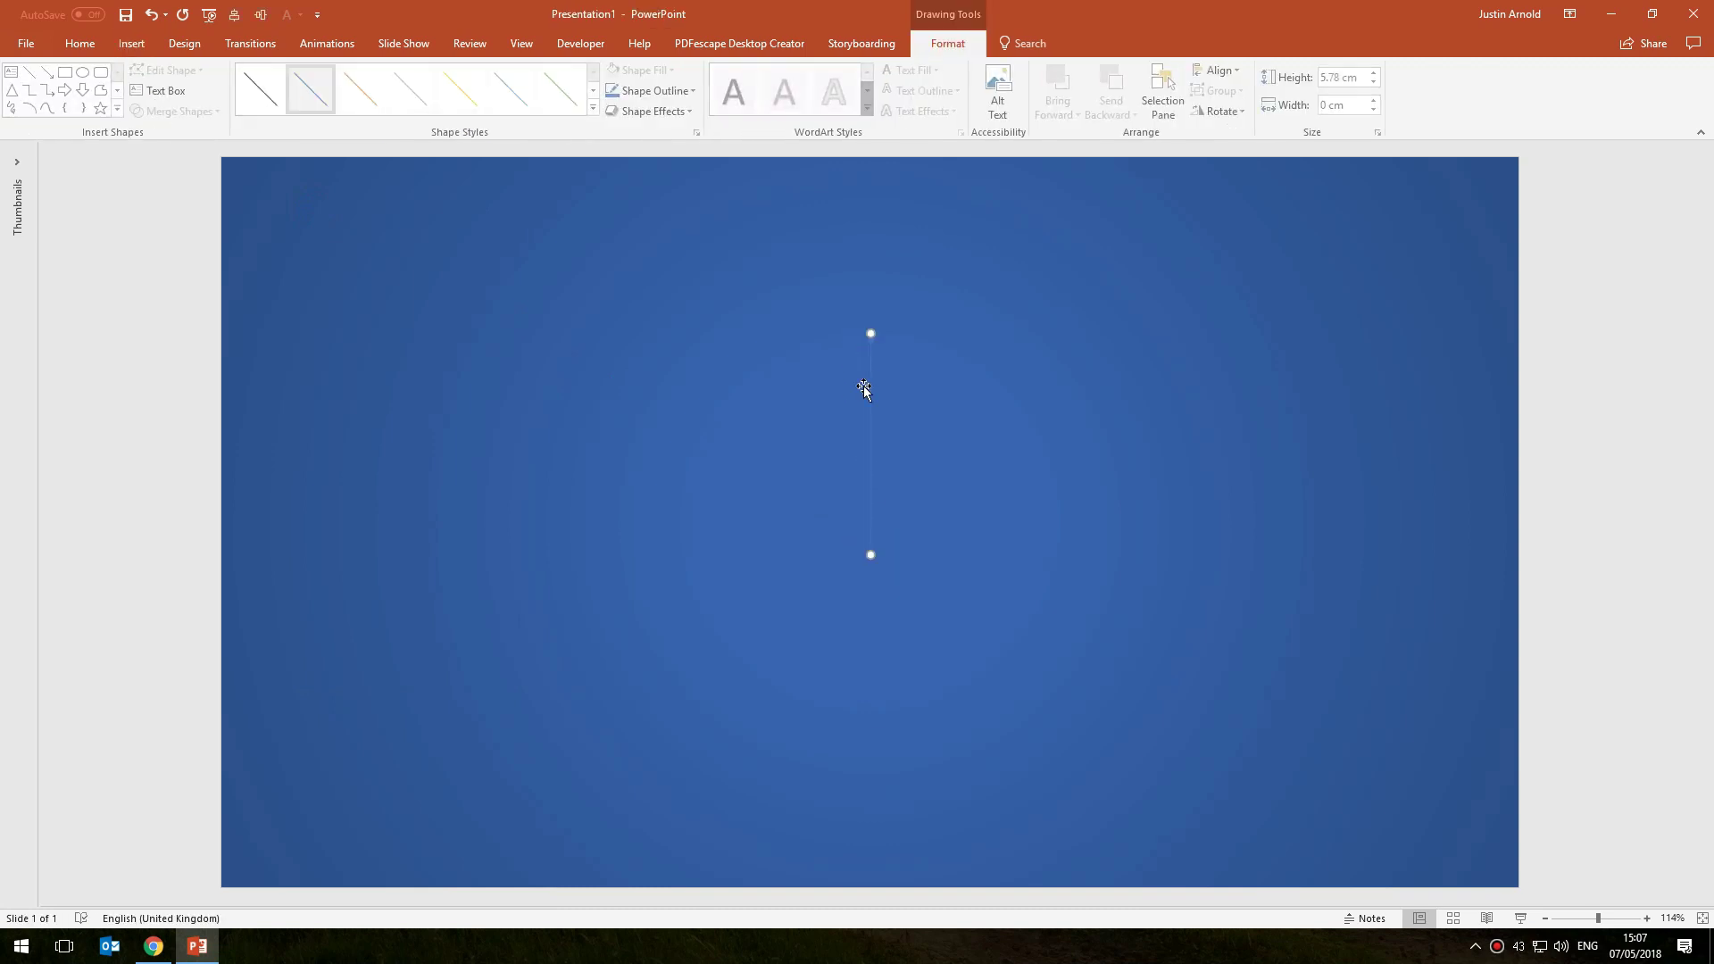
# Give the arrow a heavy orange outline and nudge it slightly up.
pyautogui.click(655, 91)
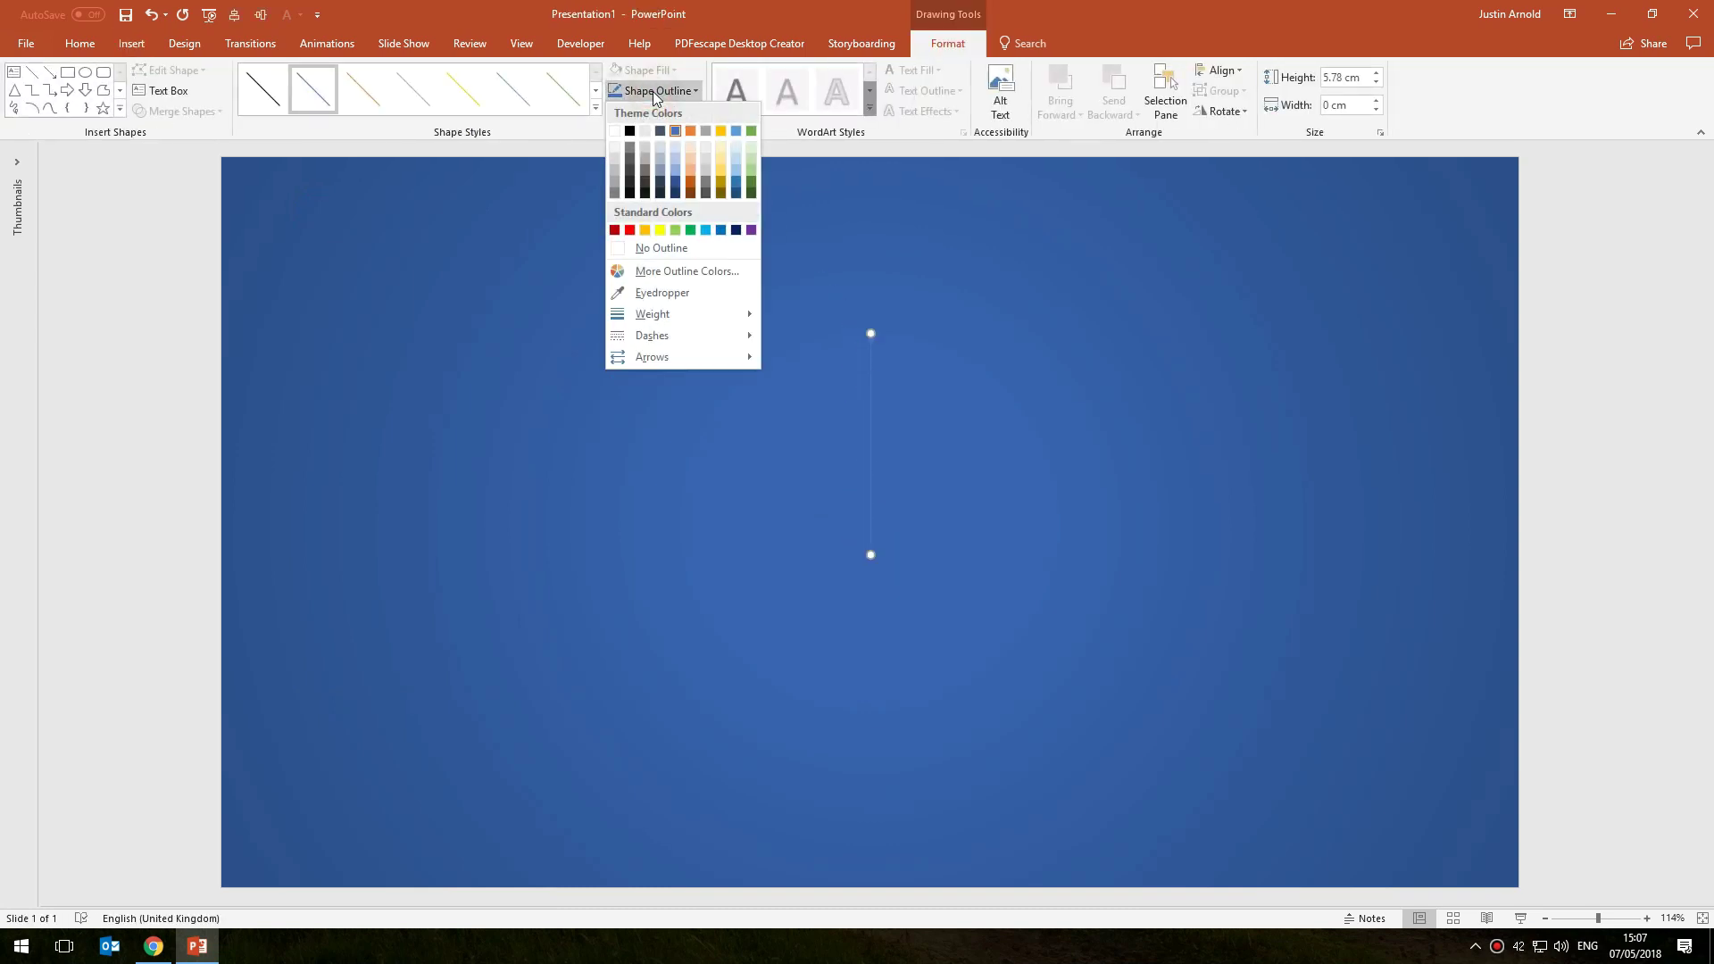
pyautogui.click(645, 231)
pyautogui.click(654, 92)
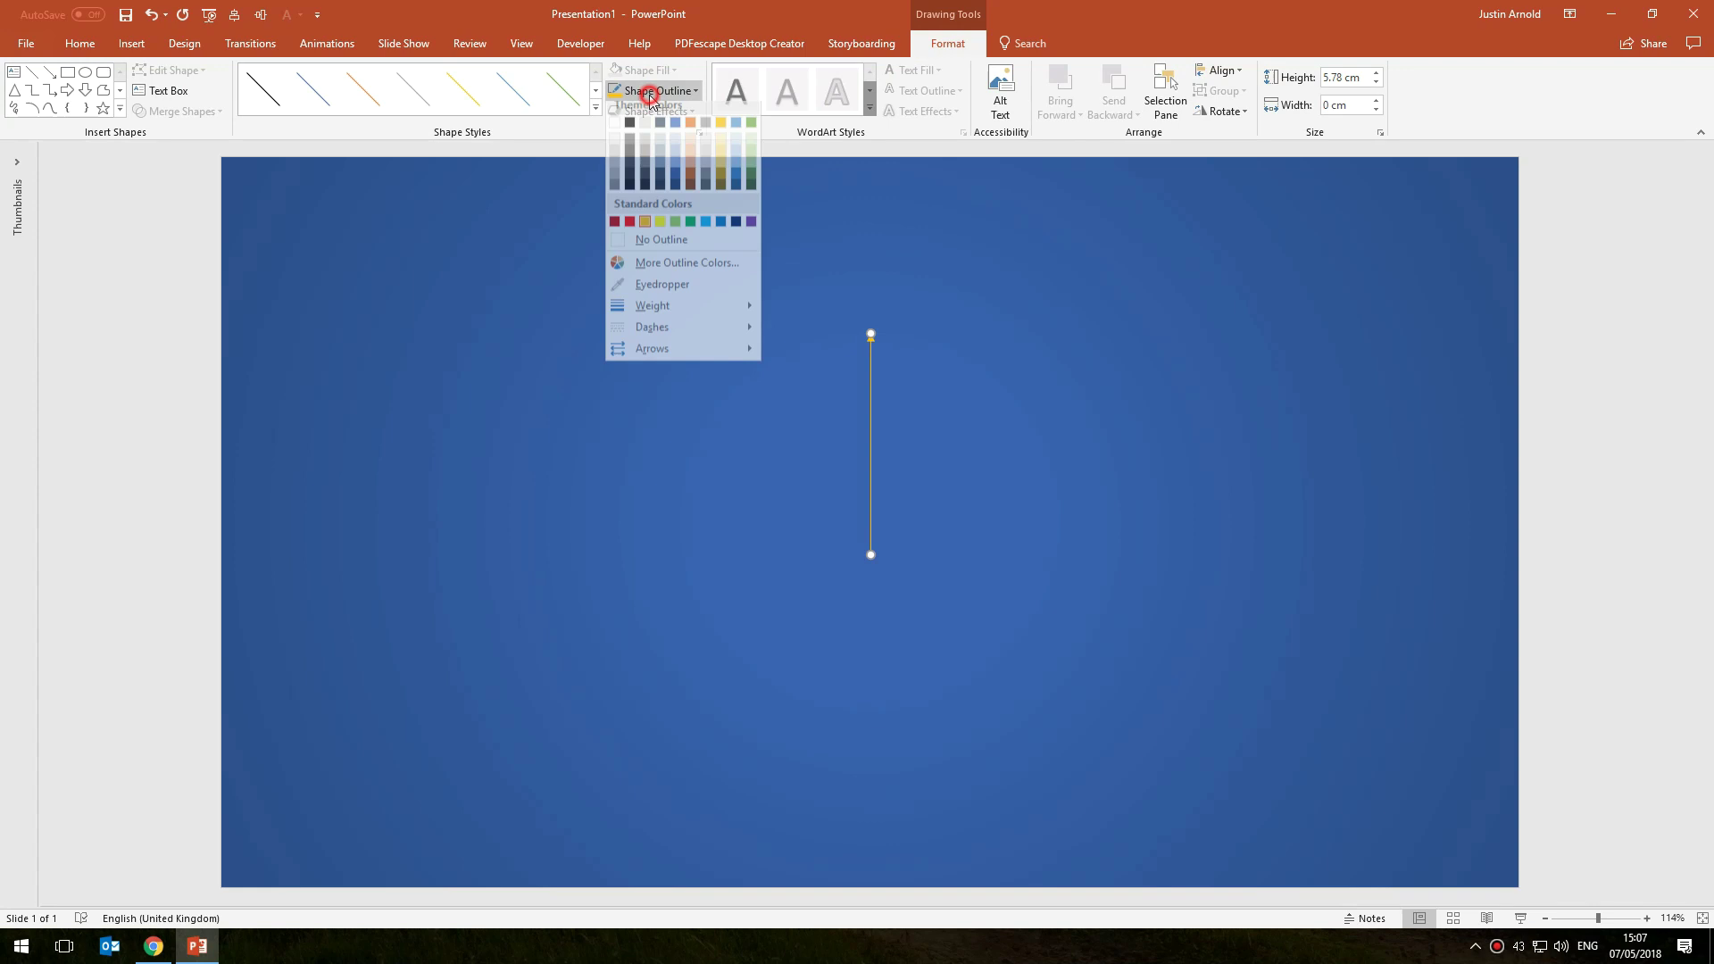
pyautogui.moveTo(652, 325)
pyautogui.click(844, 464)
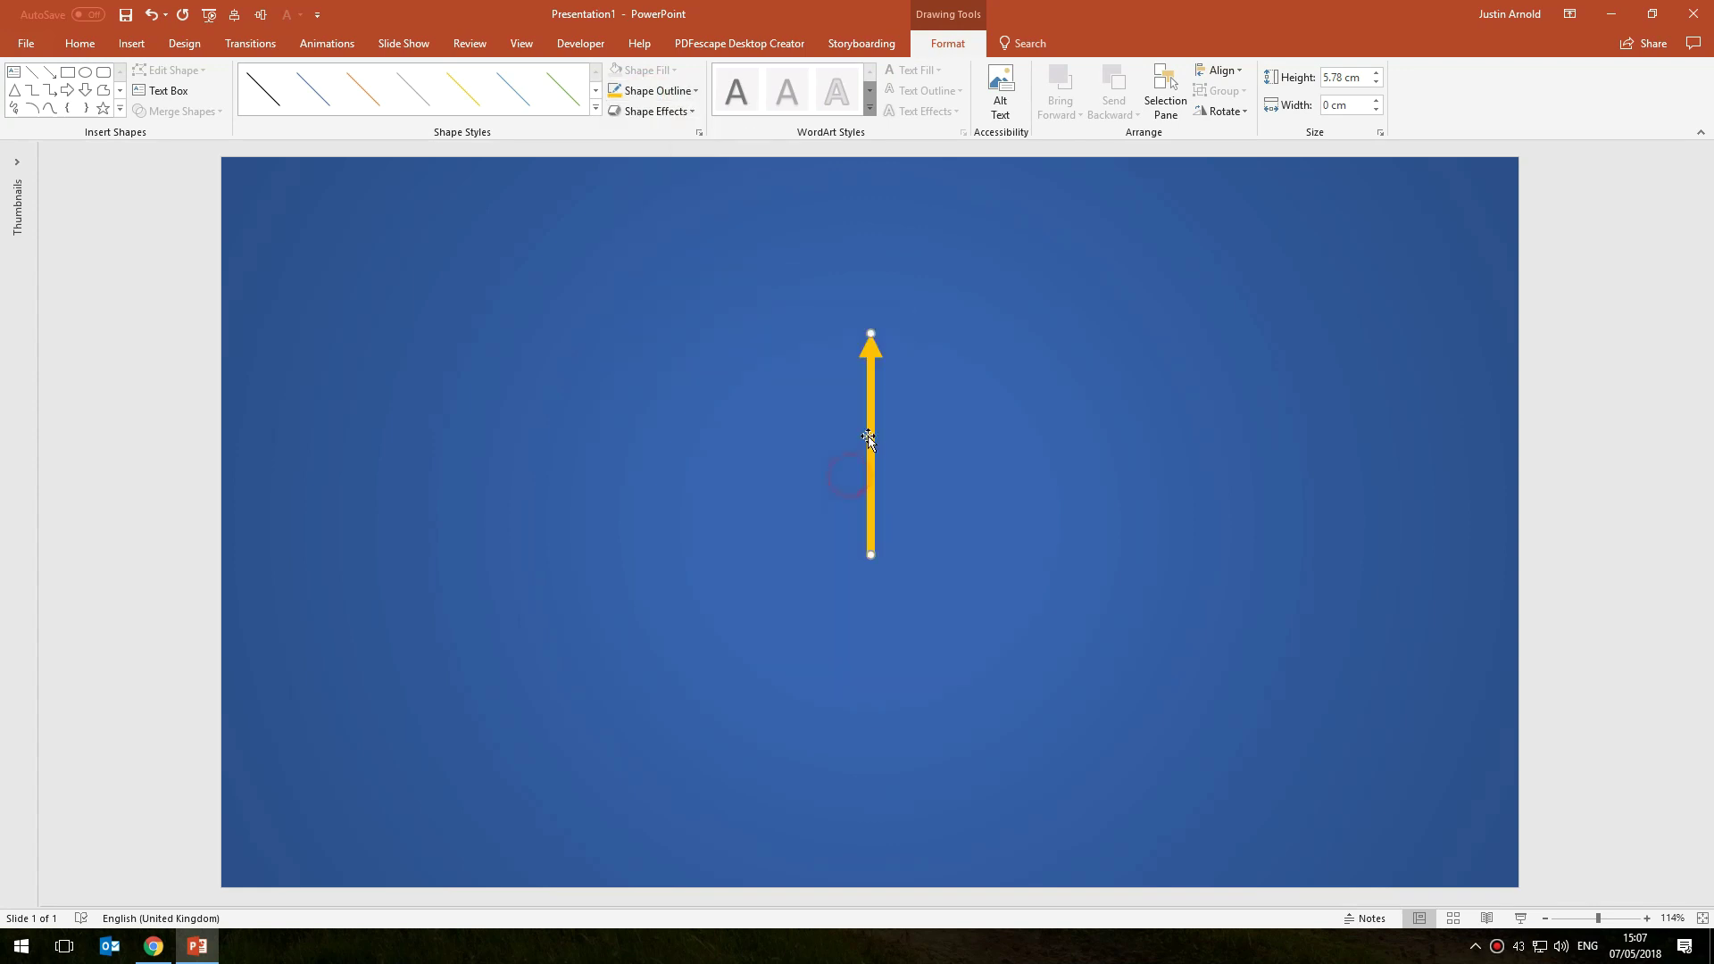
pyautogui.click(938, 411)
pyautogui.click(870, 416)
pyautogui.moveTo(871, 416); pyautogui.dragTo(859, 359)
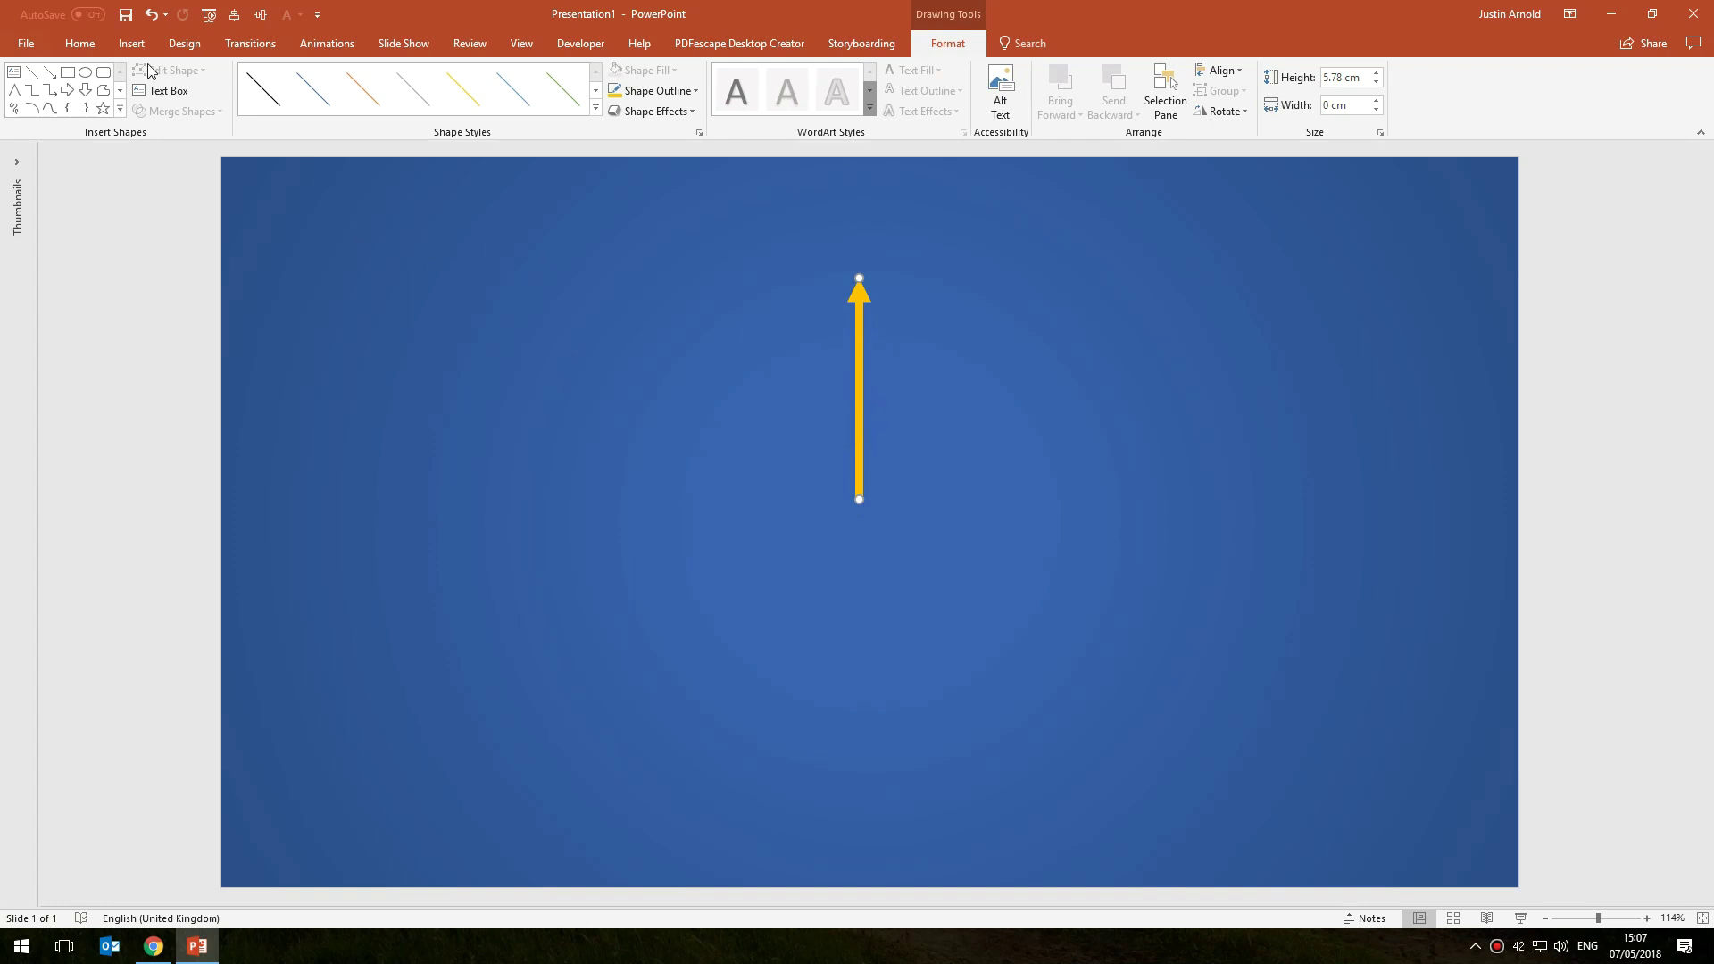
# Apply the Spin emphasis animation to the arrow.
pyautogui.click(327, 43)
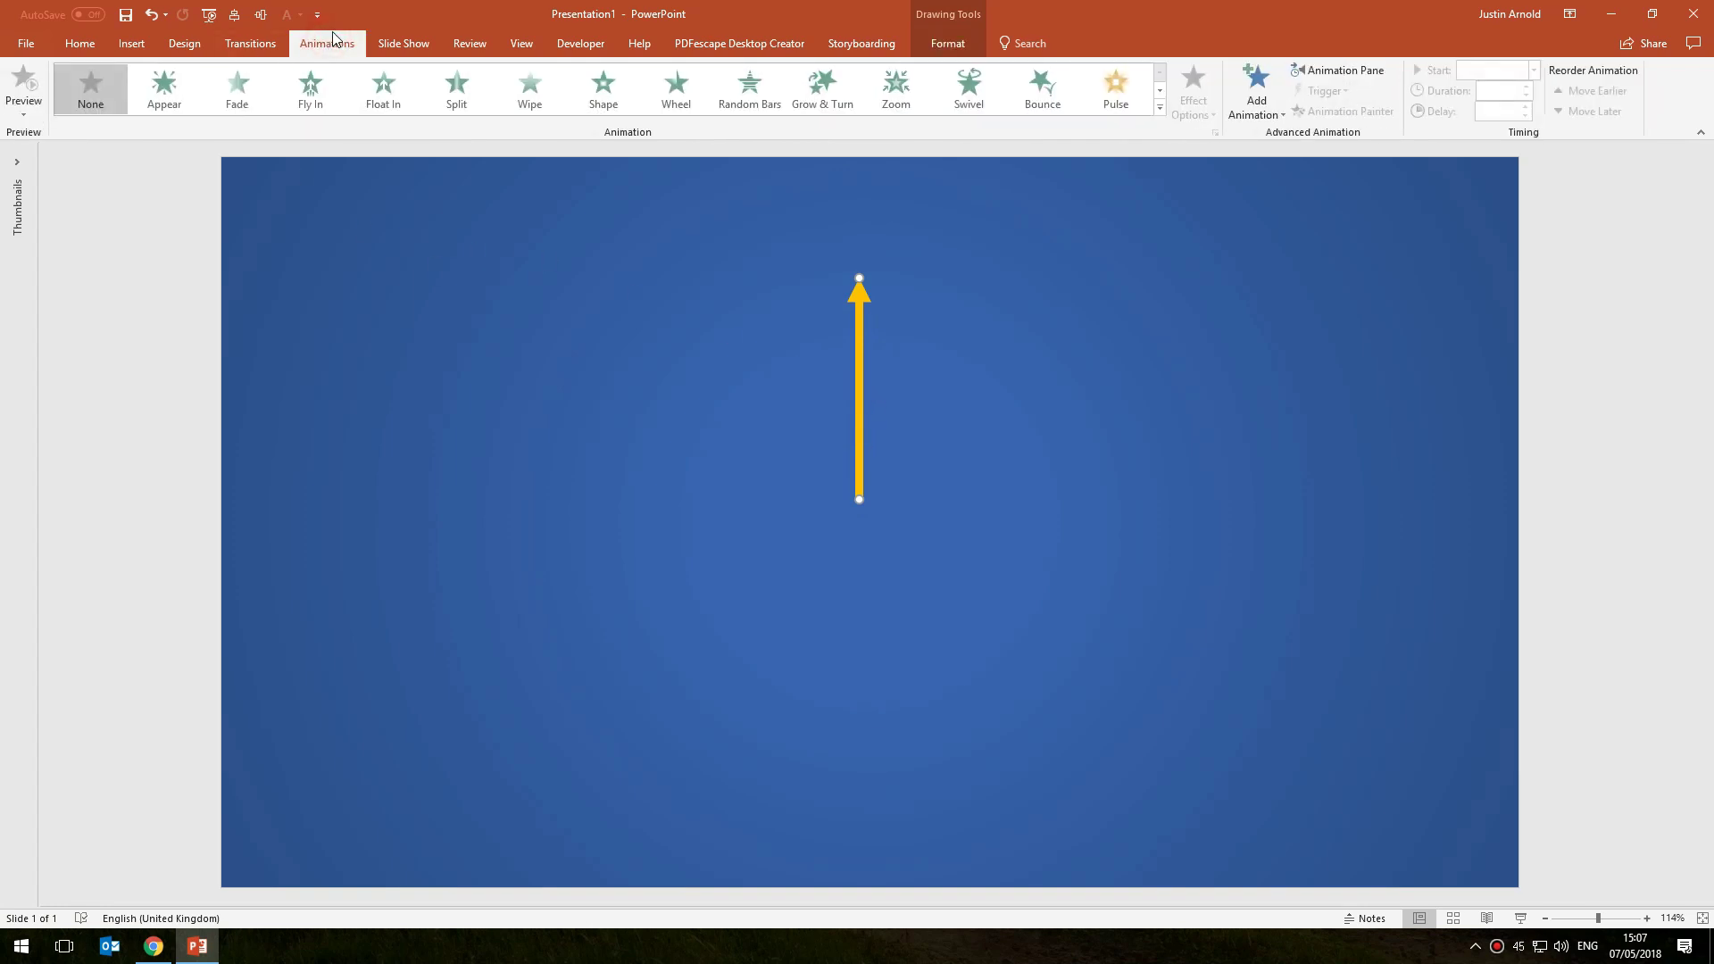
pyautogui.click(1281, 85)
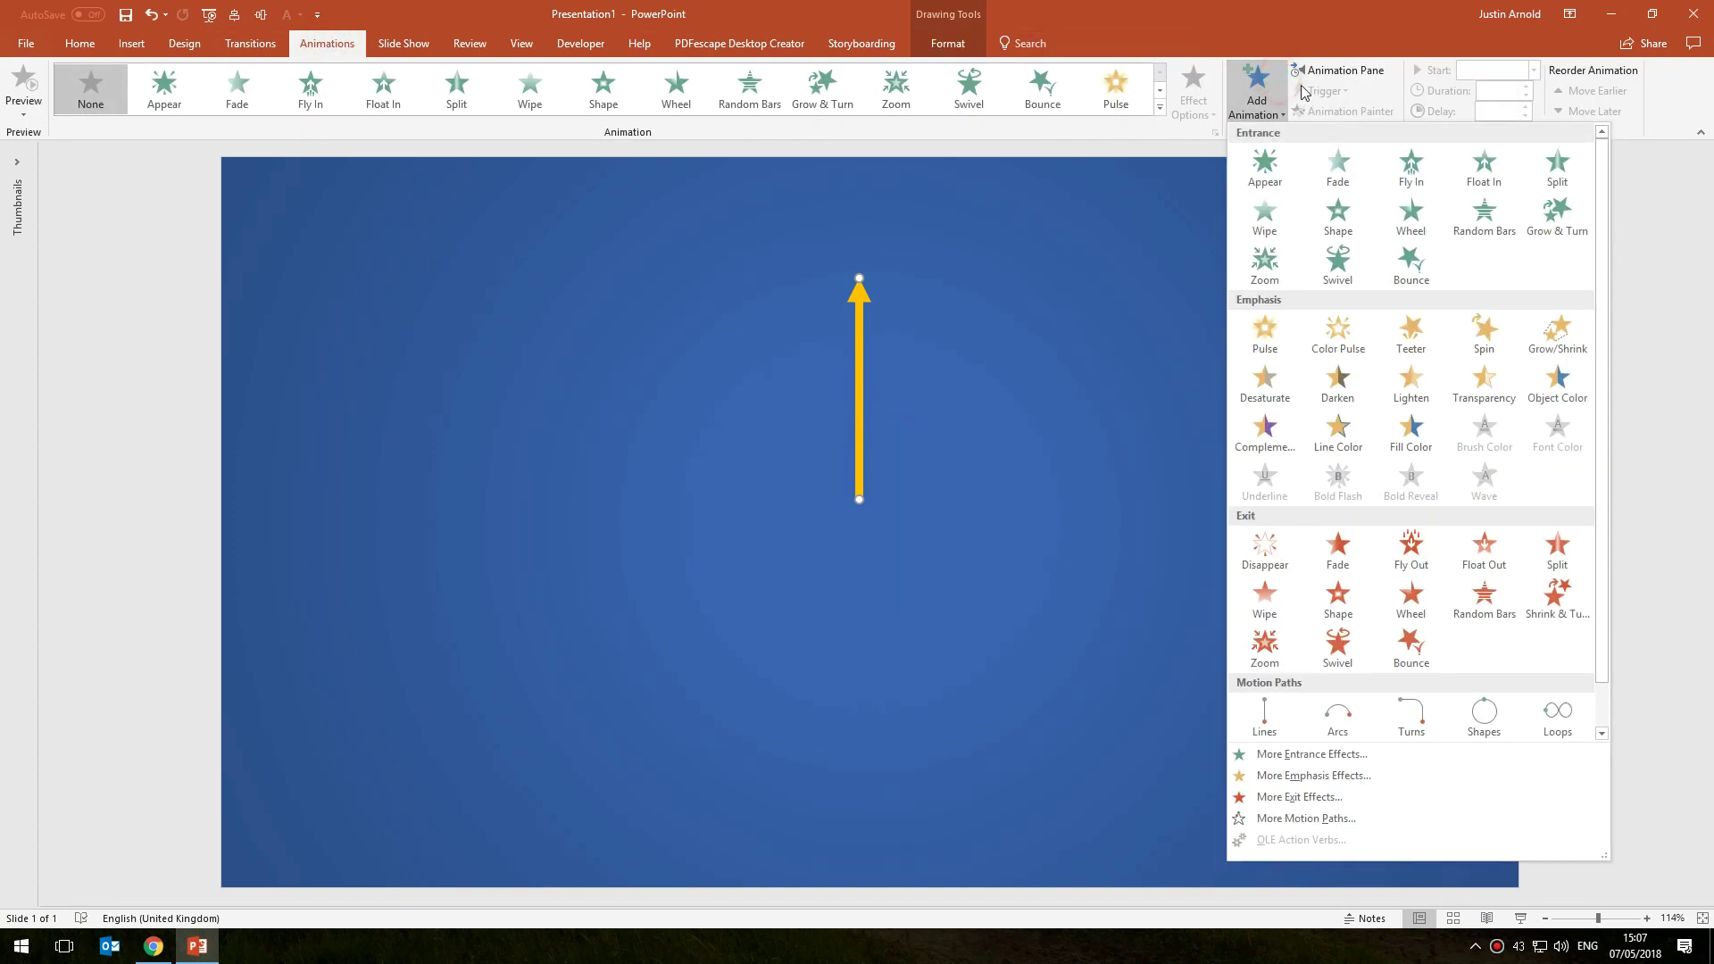
pyautogui.click(1484, 332)
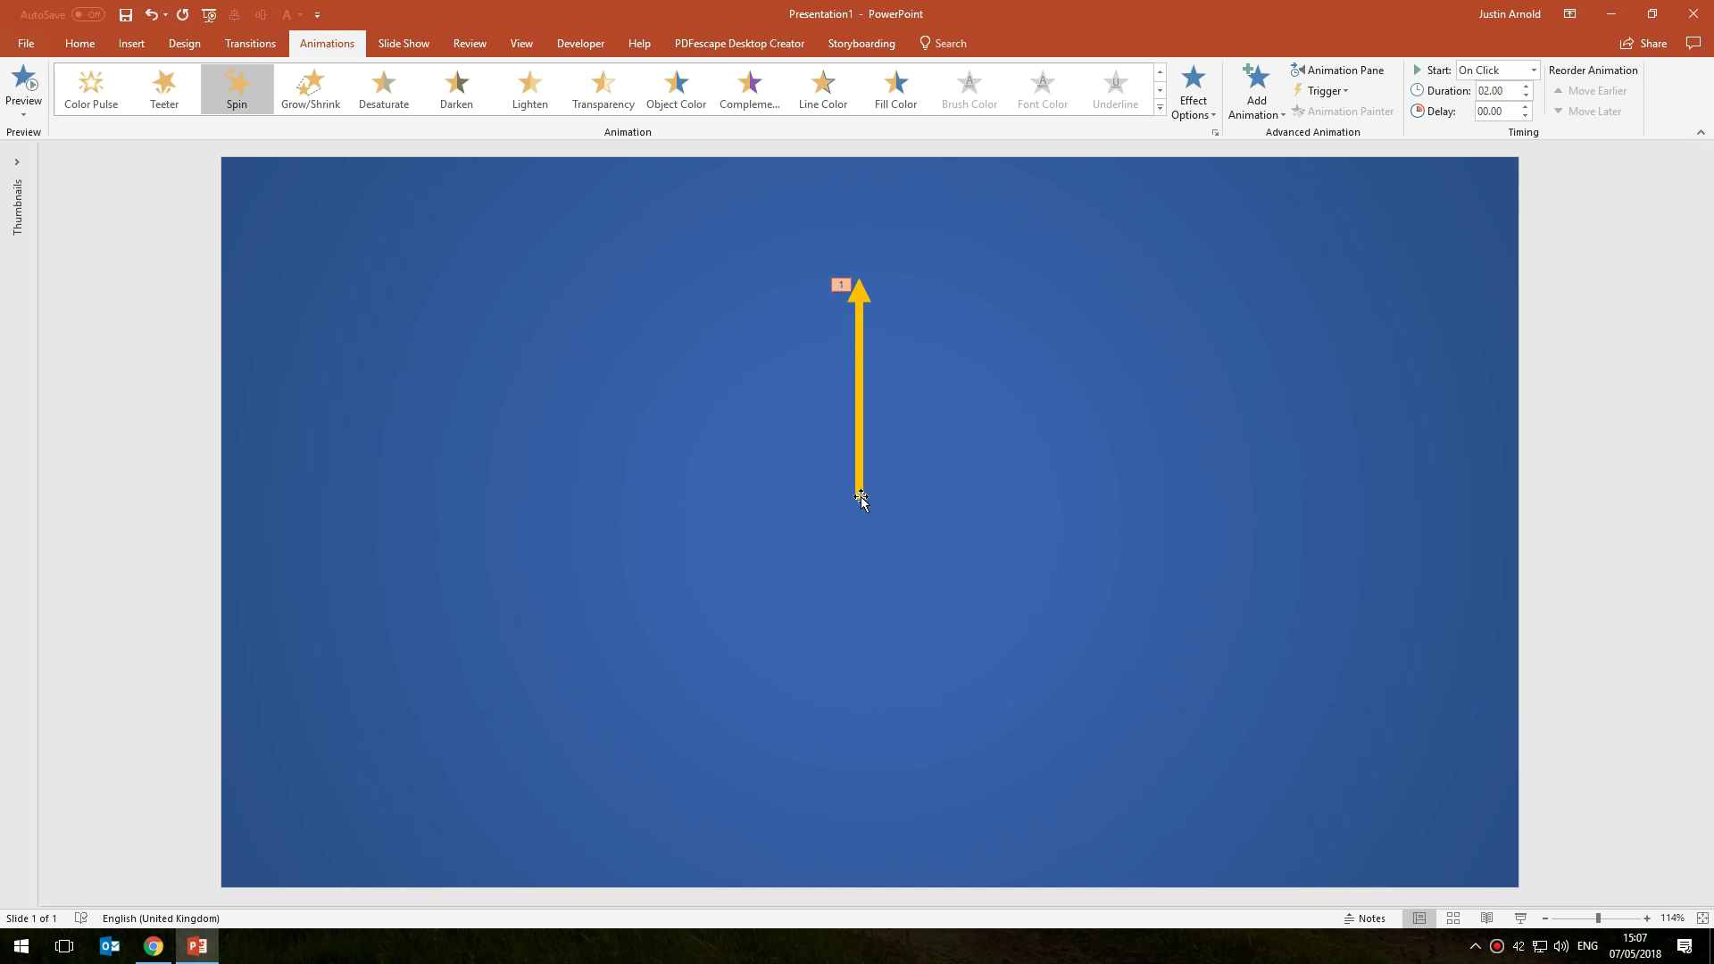
# Open the Animation Pane, preview the spin, and select its entry.
pyautogui.click(1337, 69)
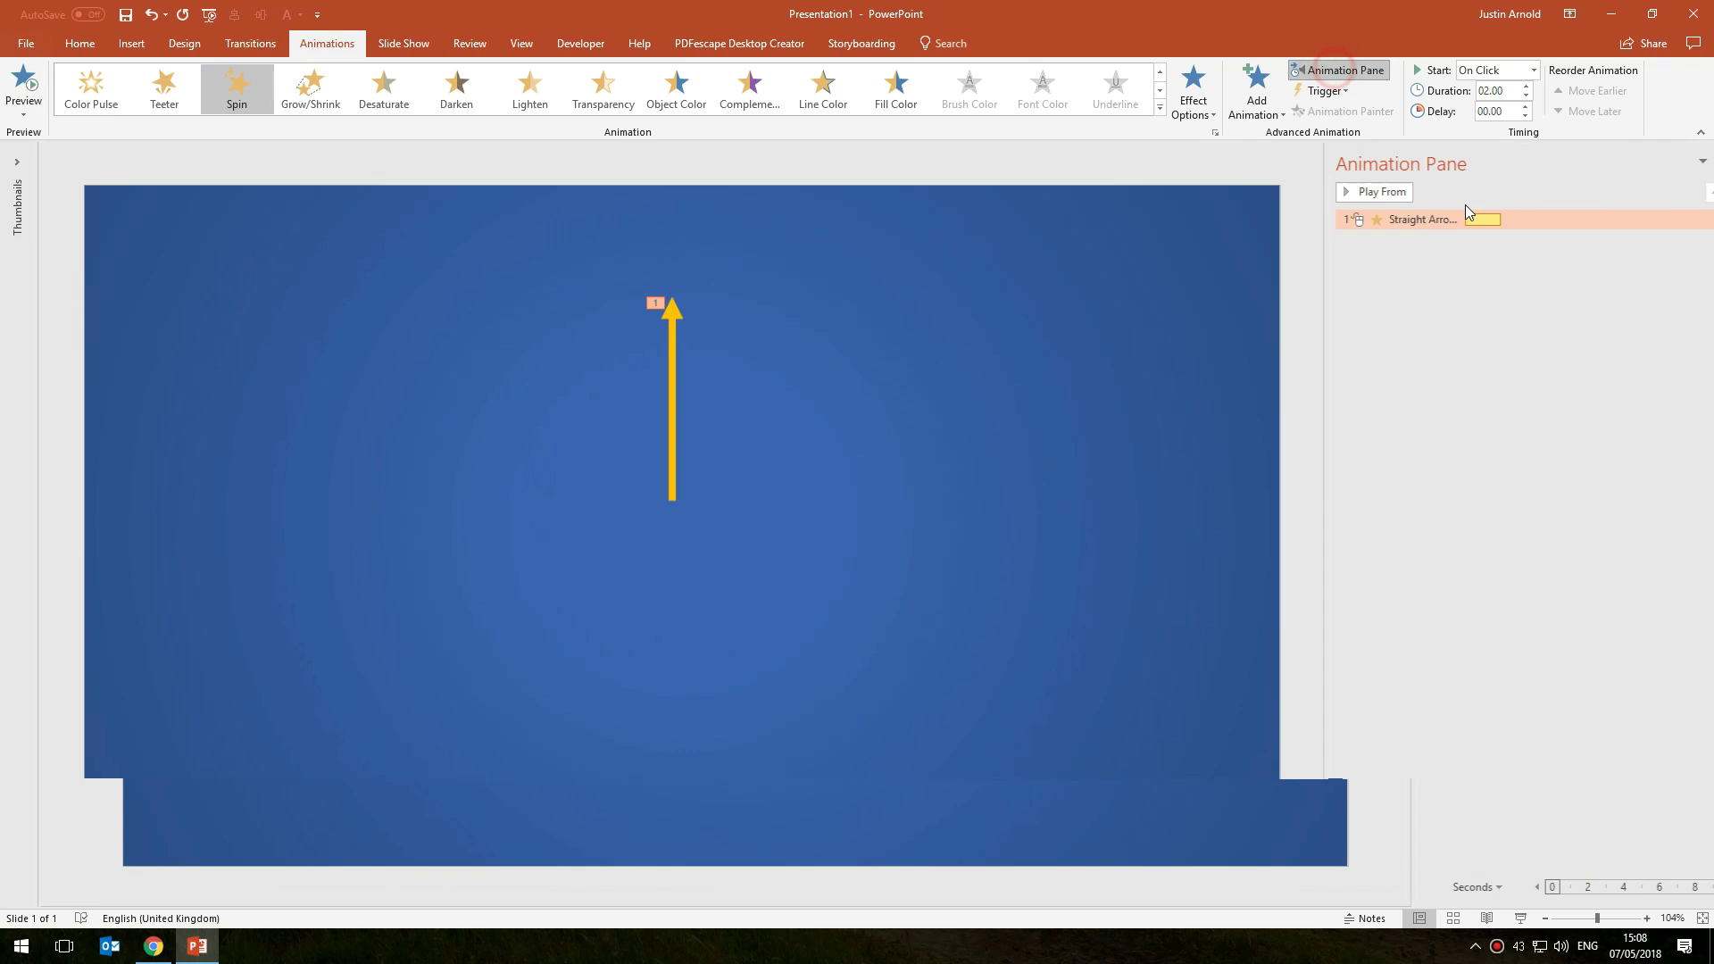
pyautogui.click(1320, 193)
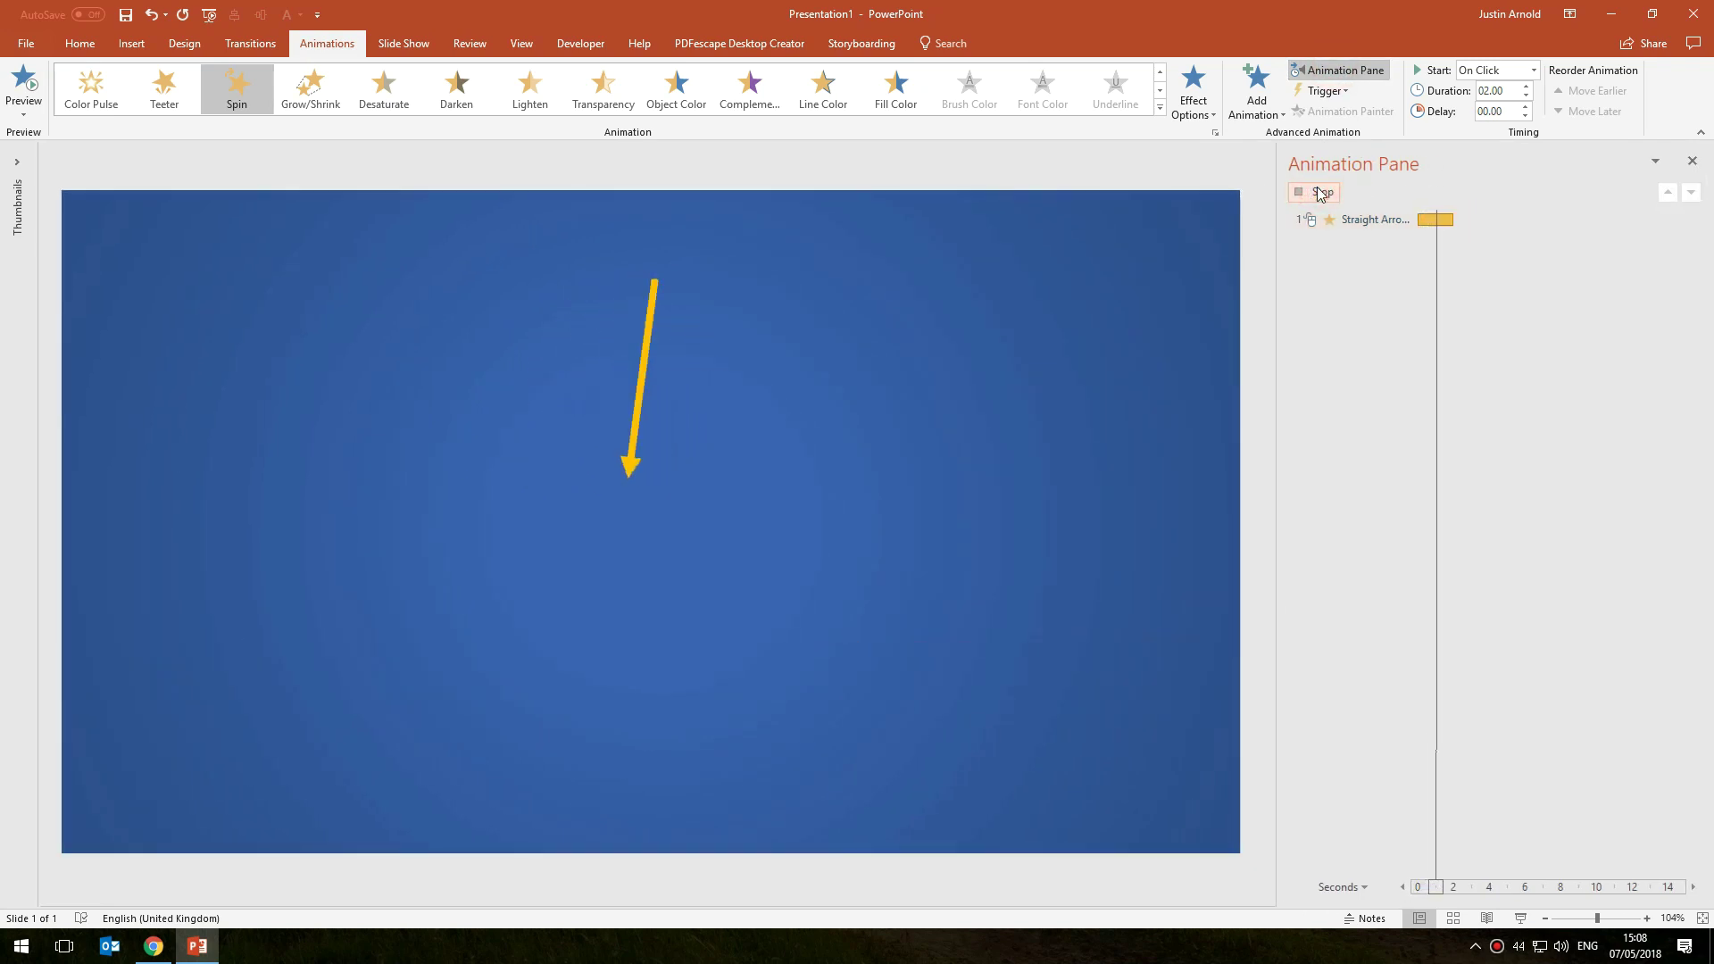
pyautogui.click(1380, 219)
# Delete the arrow's spin animation and shift the arrow slightly right.
pyautogui.press('Delete')
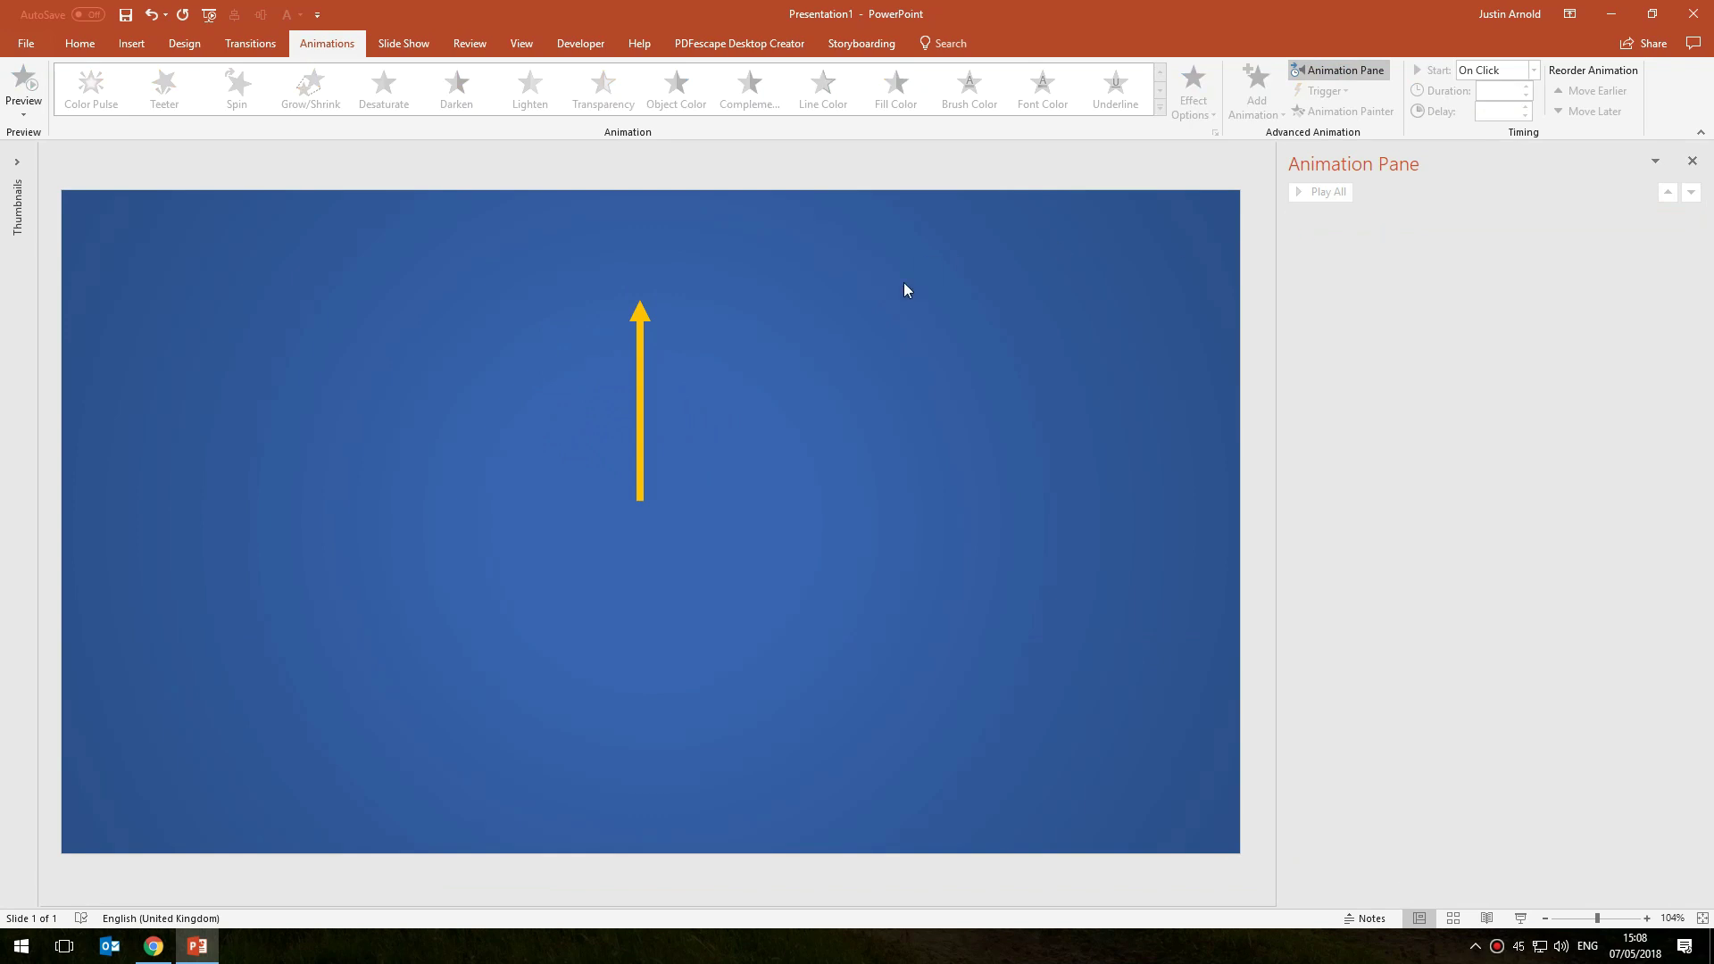
pyautogui.moveTo(641, 308); pyautogui.dragTo(693, 308)
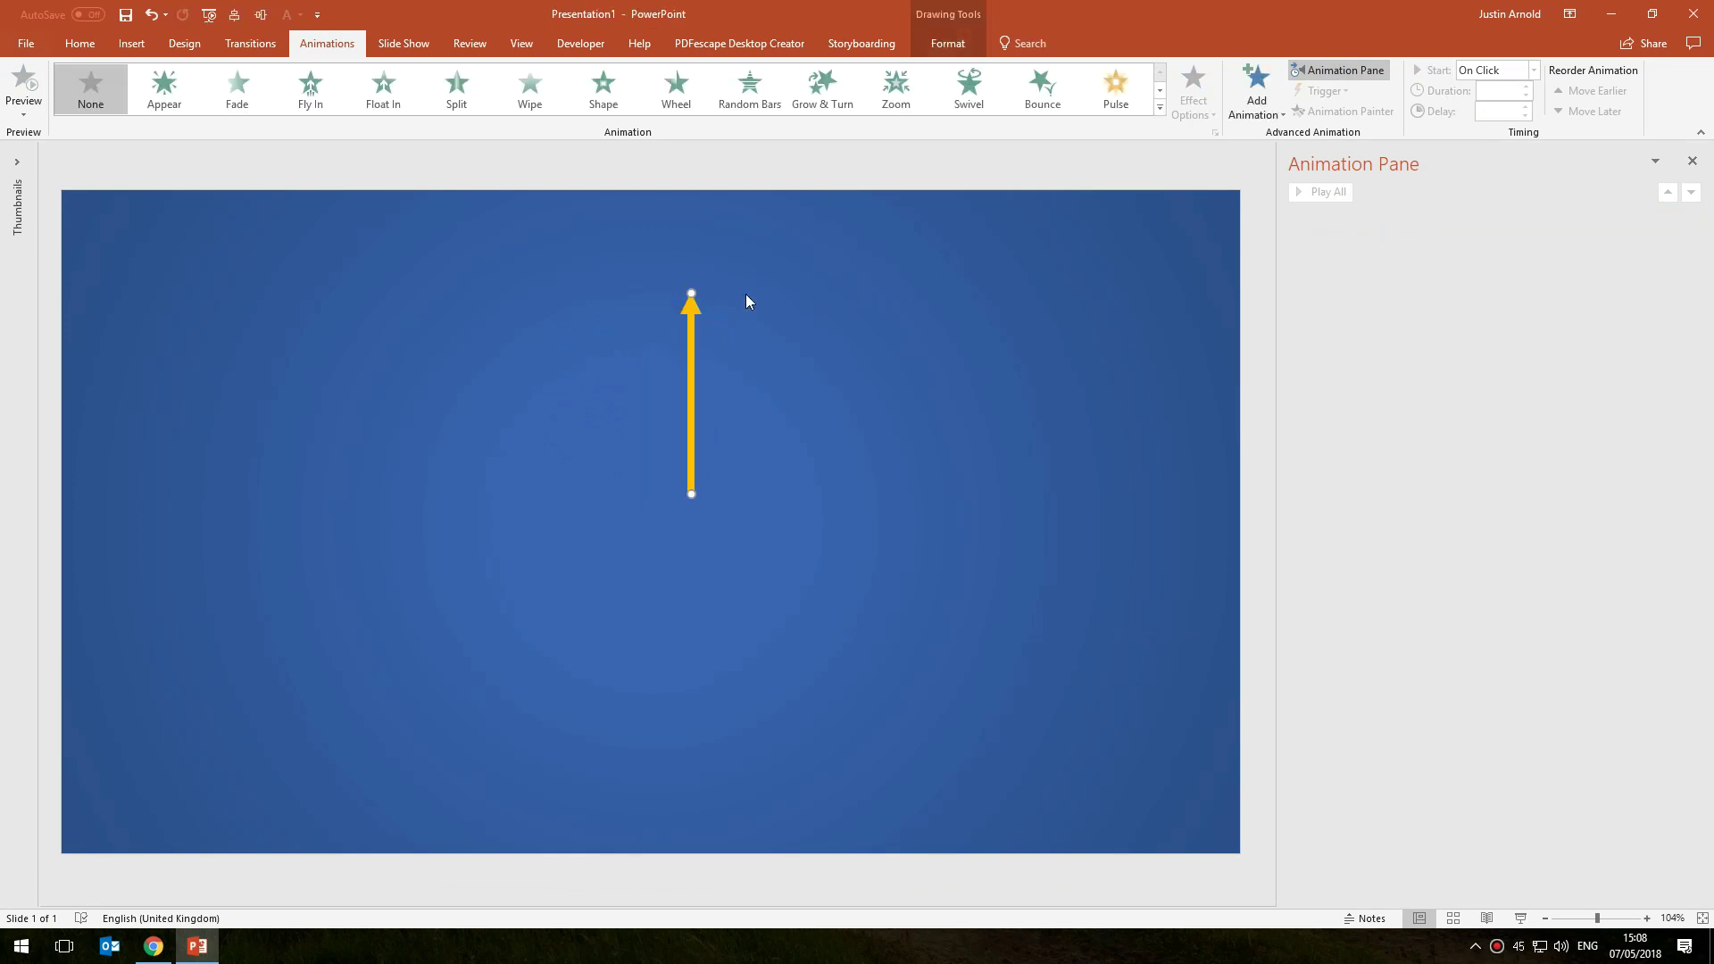
# Draw a Flowchart: Or circle with Shift held and place it left of the arrow.
pyautogui.click(131, 46)
pyautogui.click(305, 94)
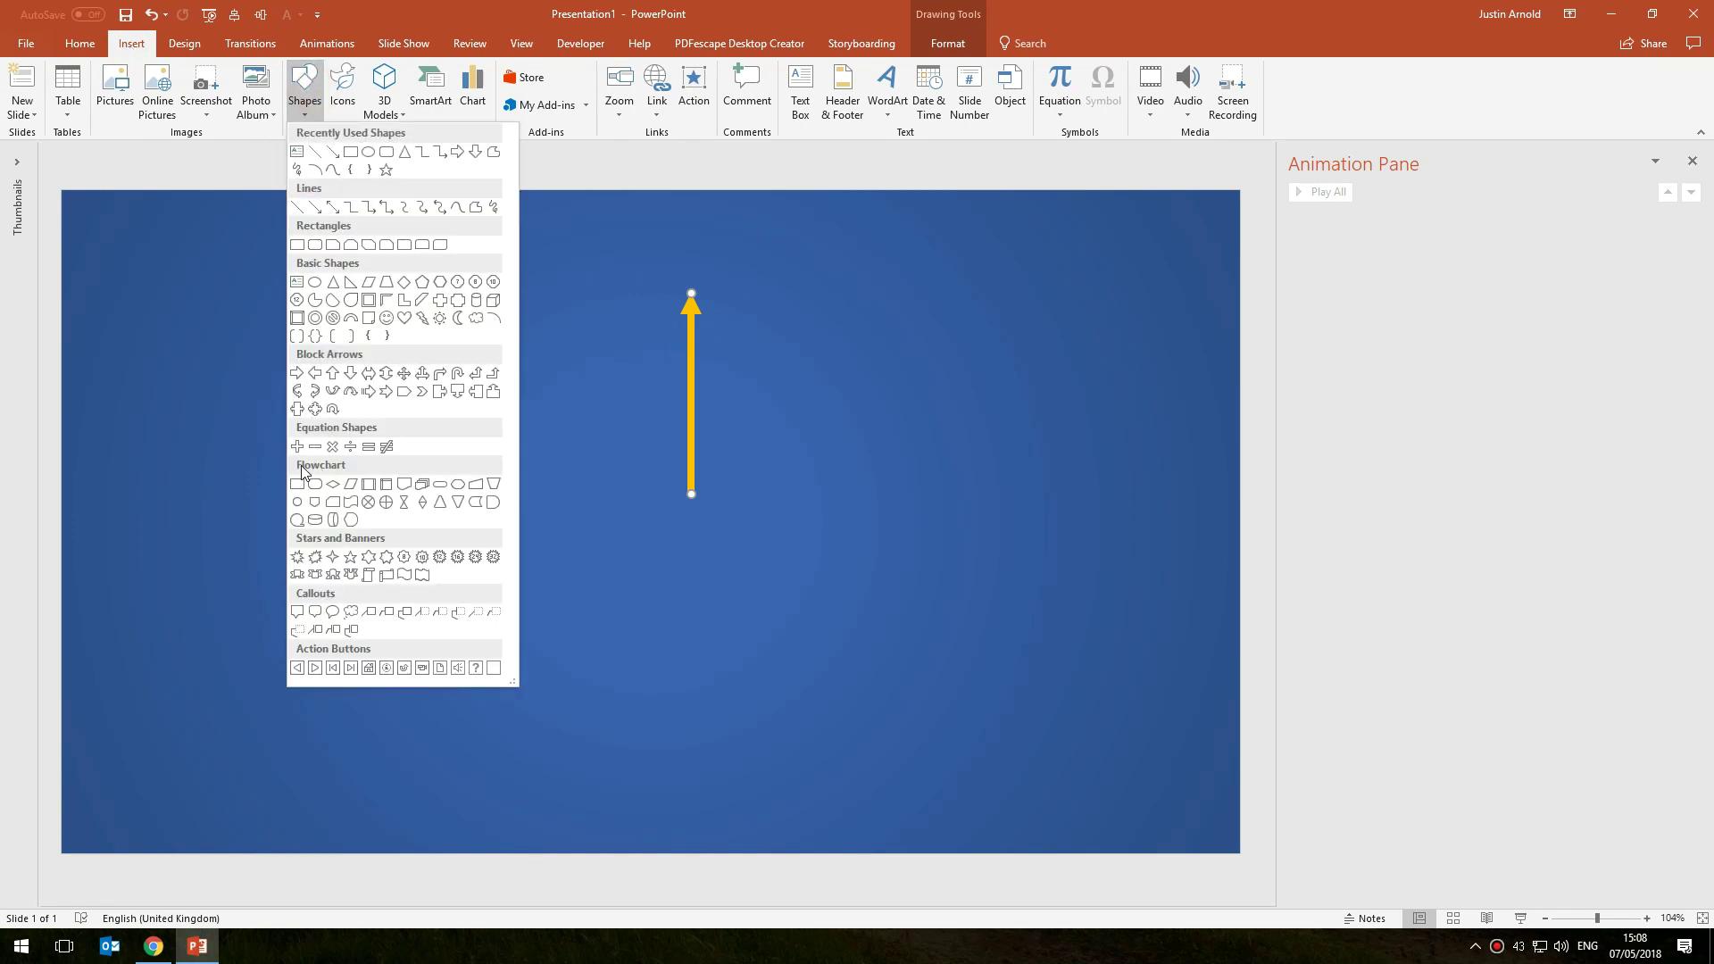
pyautogui.click(386, 502)
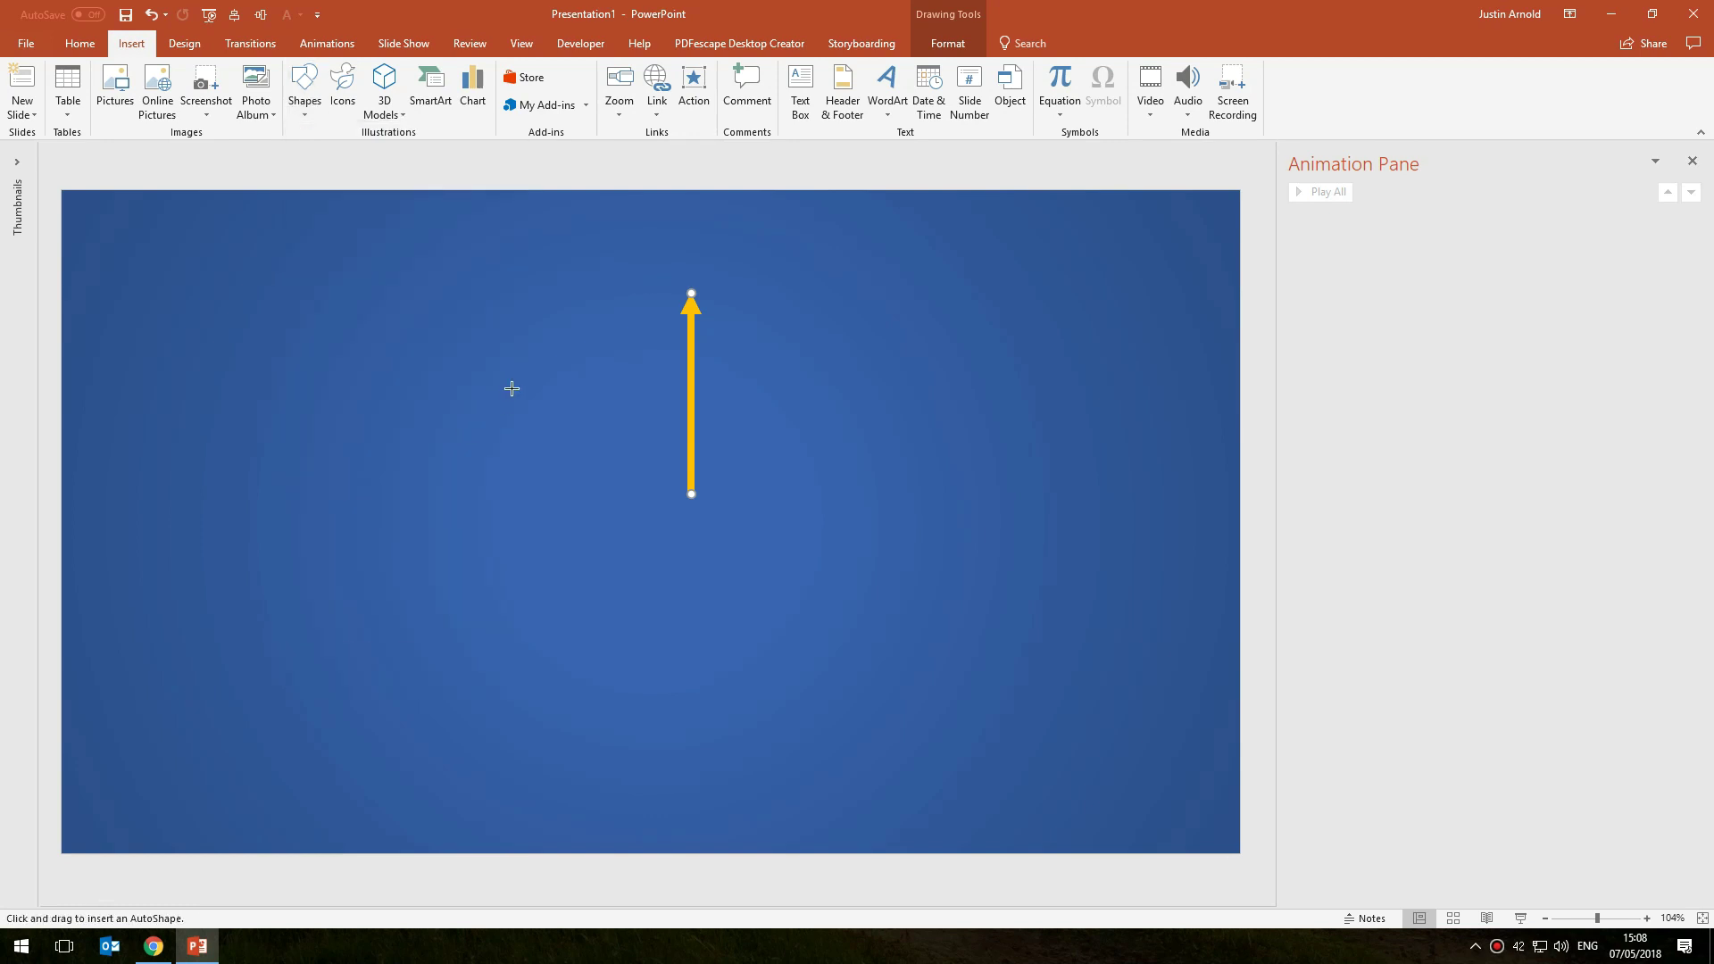
pyautogui.moveTo(295, 312); pyautogui.dragTo(689, 566)
pyautogui.press('shift')
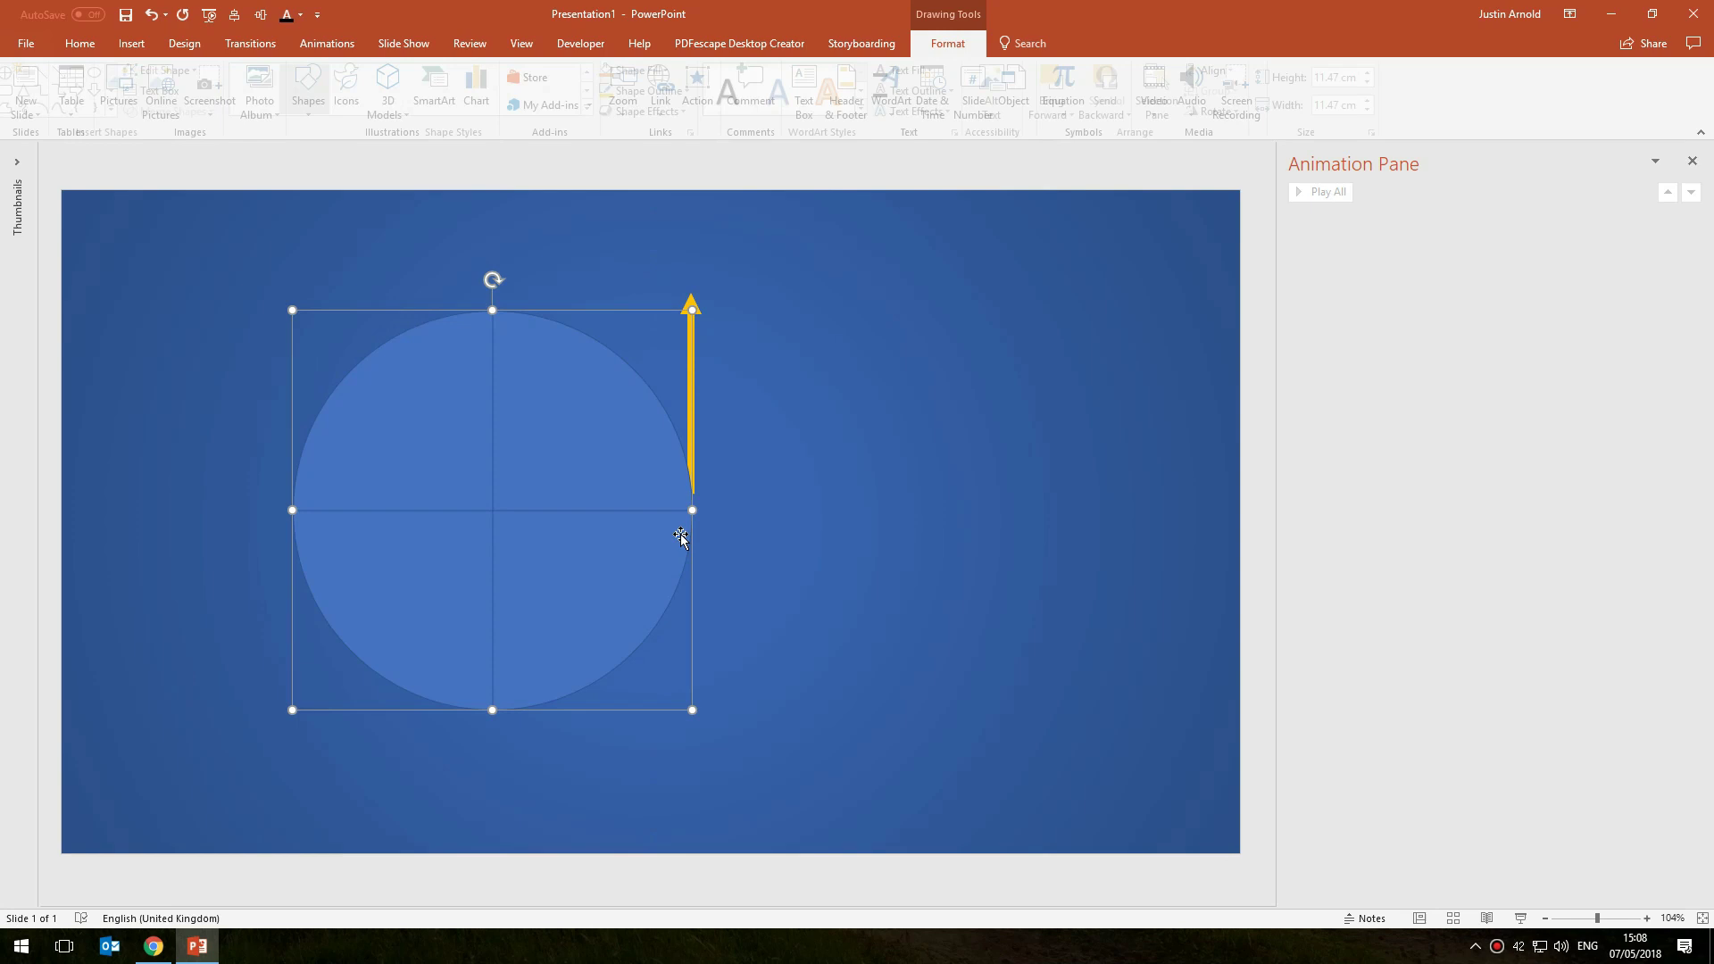
pyautogui.moveTo(539, 467); pyautogui.dragTo(489, 435)
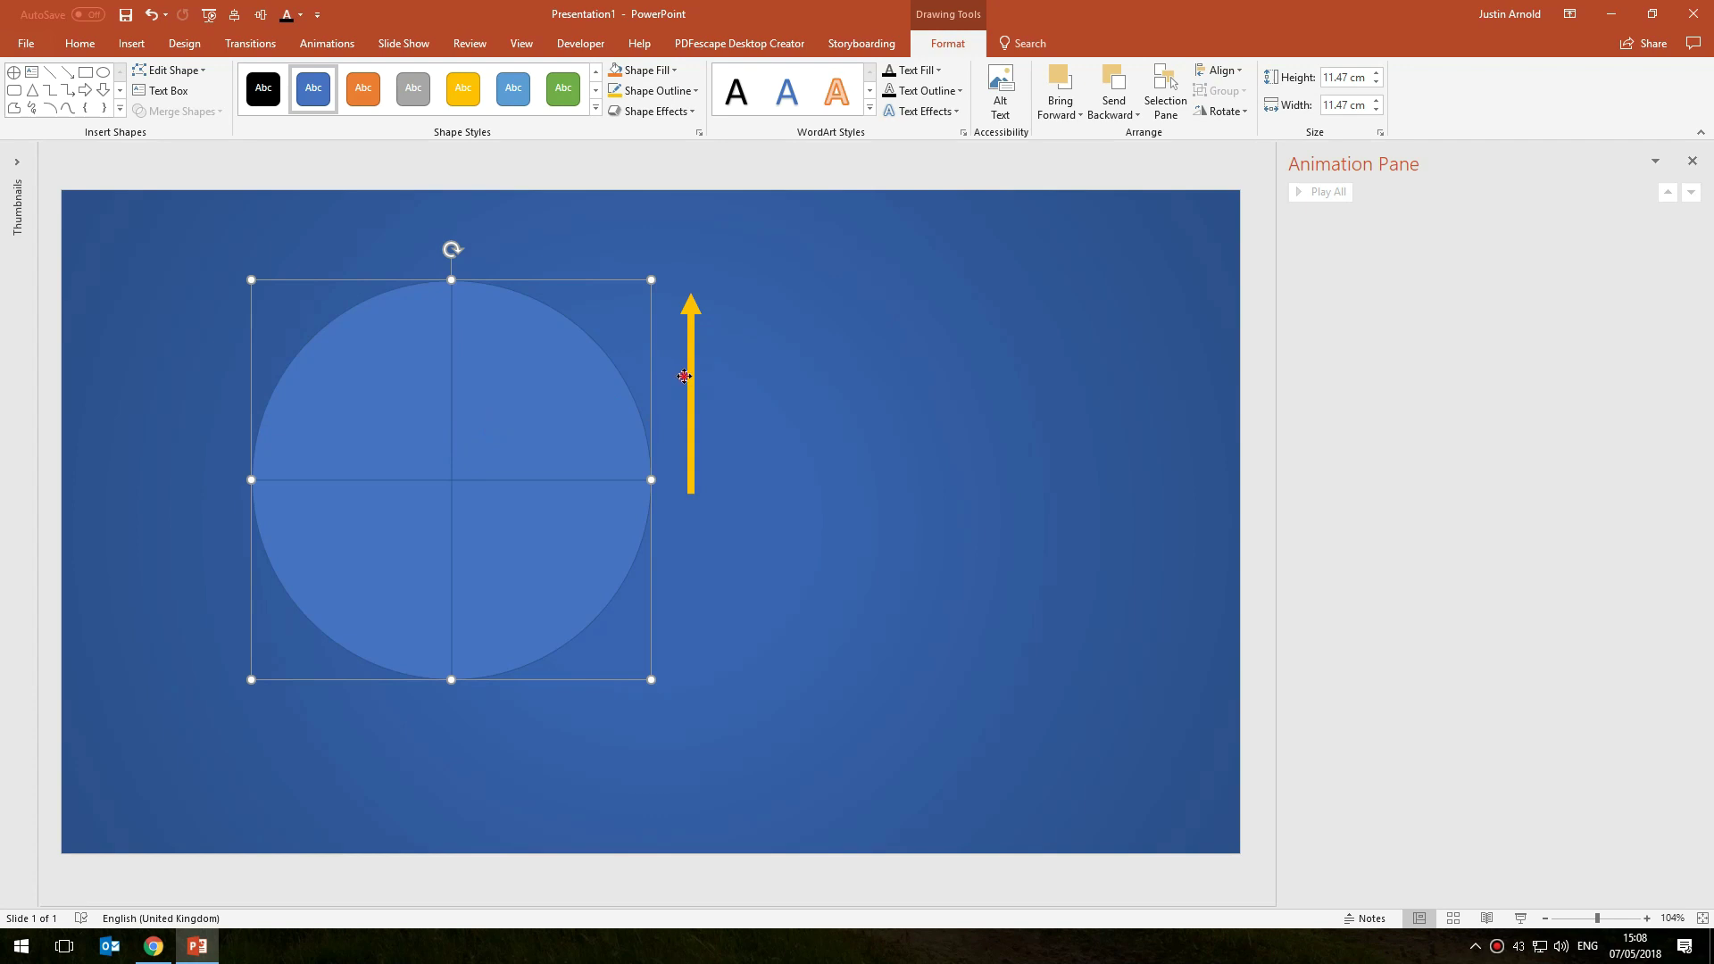
# Bring the arrow in front of the circle, centre it, and move both toward the slide centre.
pyautogui.moveTo(684, 376)
pyautogui.mouseDown()
pyautogui.moveTo(459, 375)
pyautogui.moveTo(692, 365)
pyautogui.mouseUp()
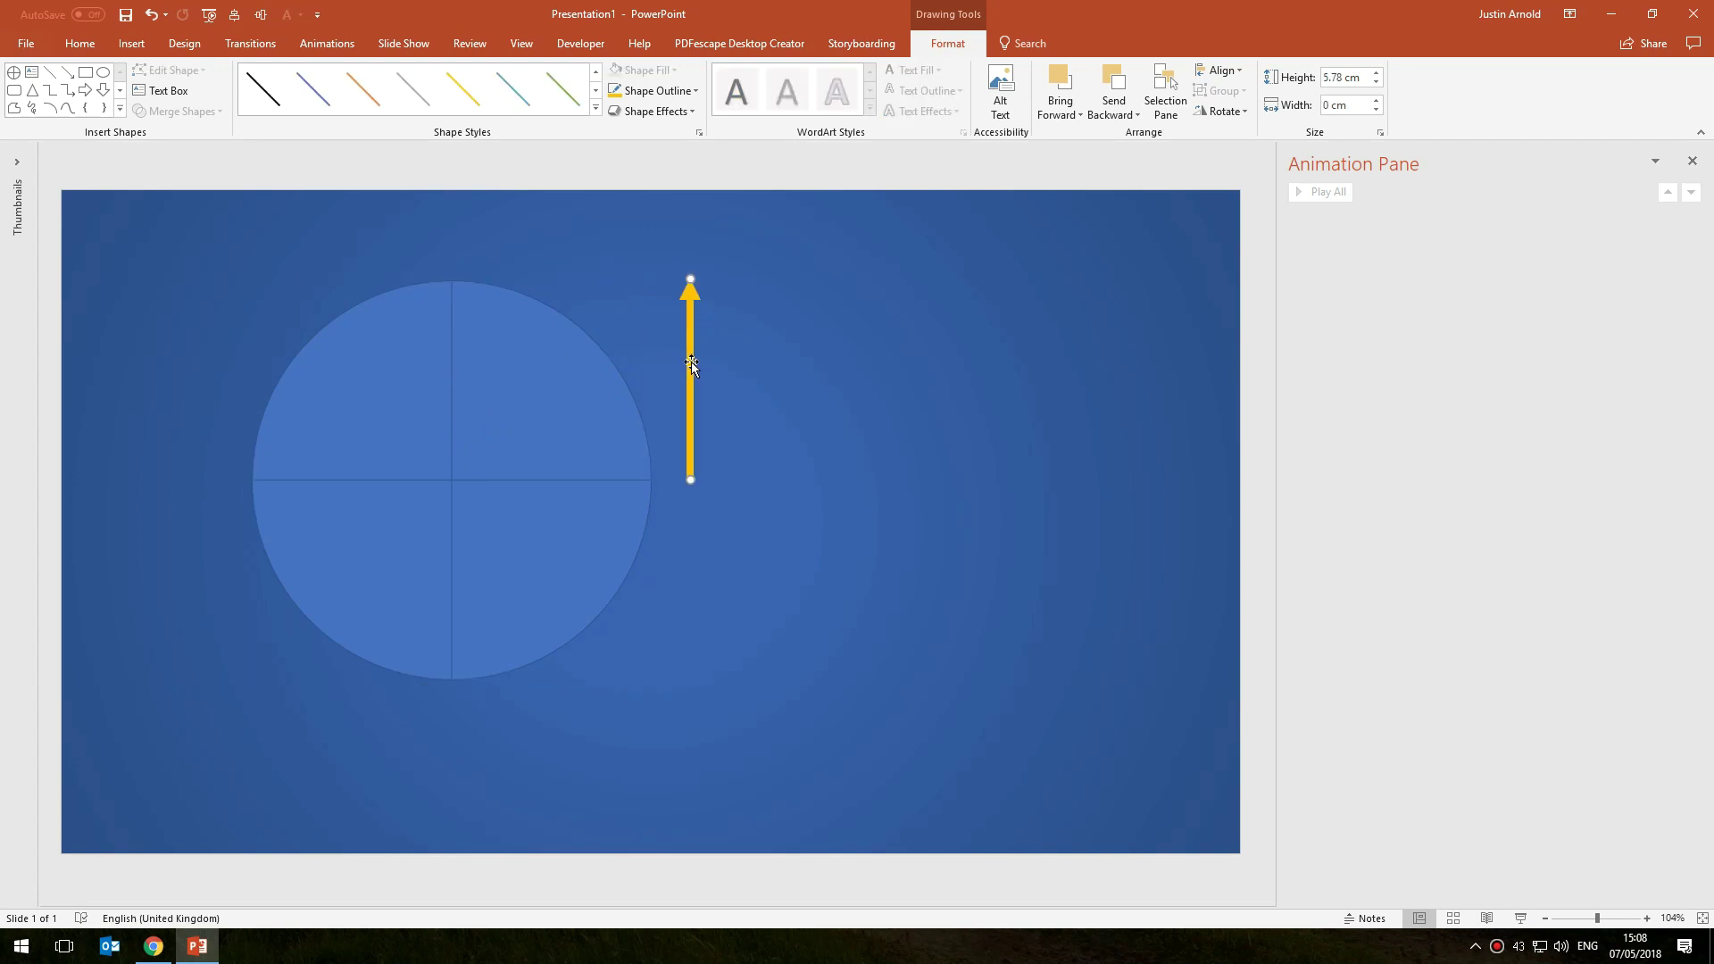
pyautogui.rightClick(691, 357)
pyautogui.click(750, 526)
pyautogui.moveTo(634, 396); pyautogui.dragTo(444, 391)
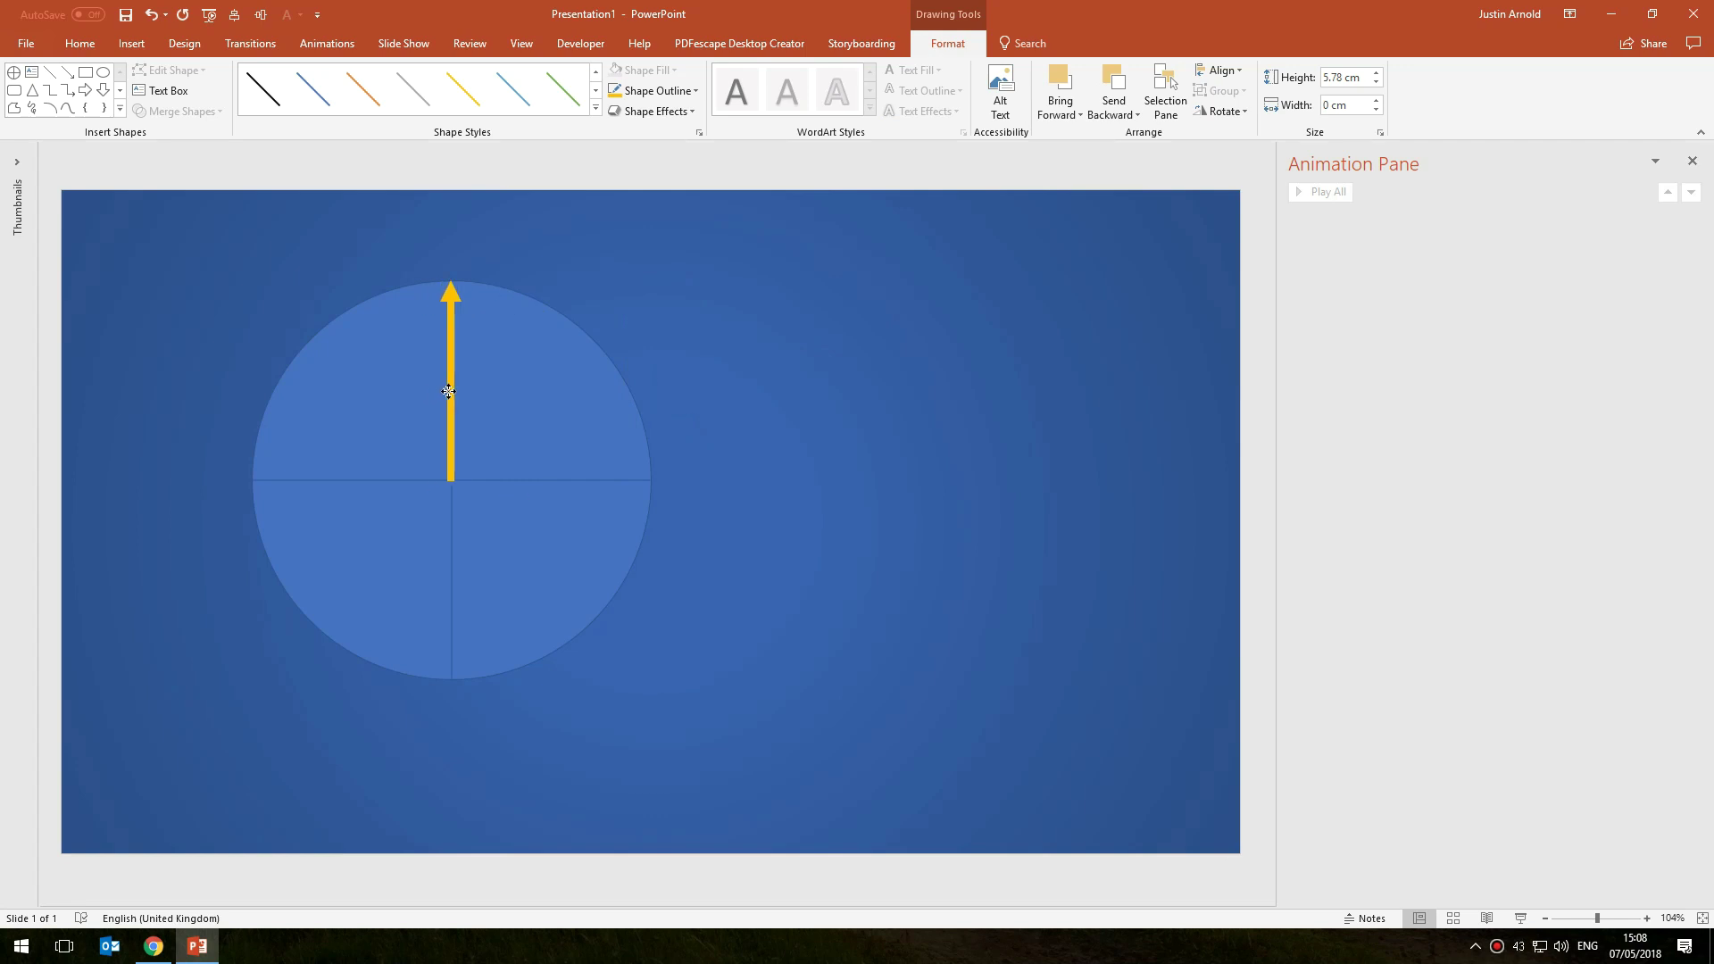
pyautogui.click(697, 398)
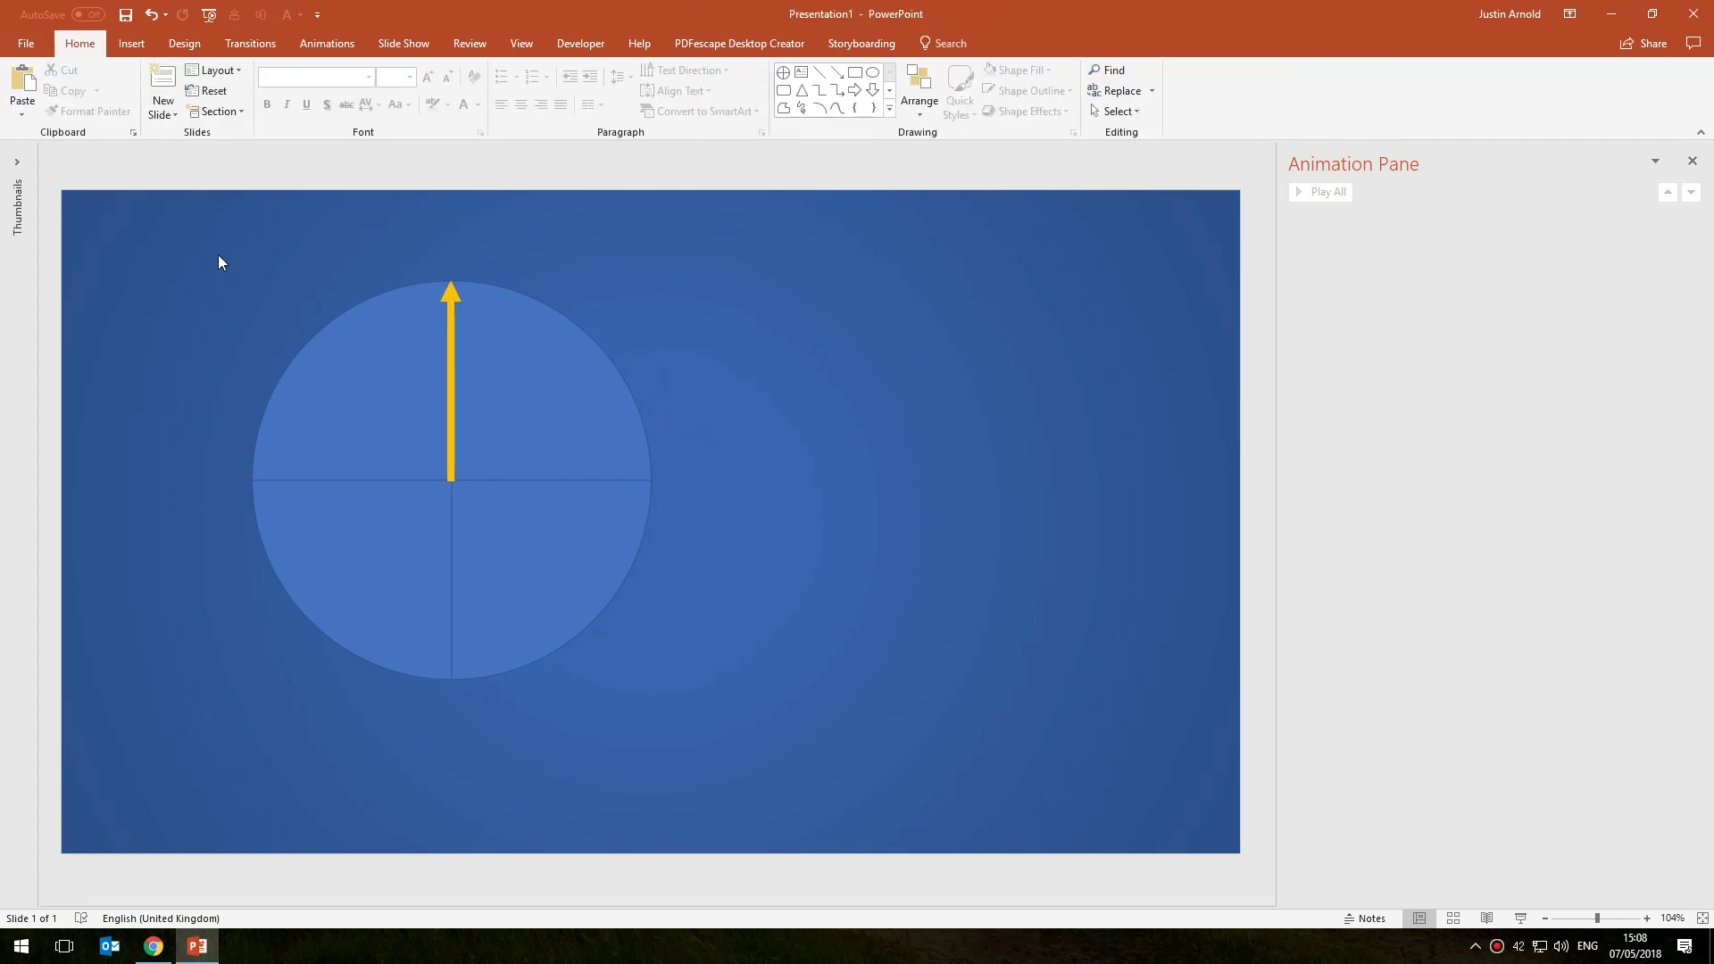
pyautogui.moveTo(218, 262); pyautogui.dragTo(654, 705)
pyautogui.moveTo(487, 566); pyautogui.dragTo(714, 566)
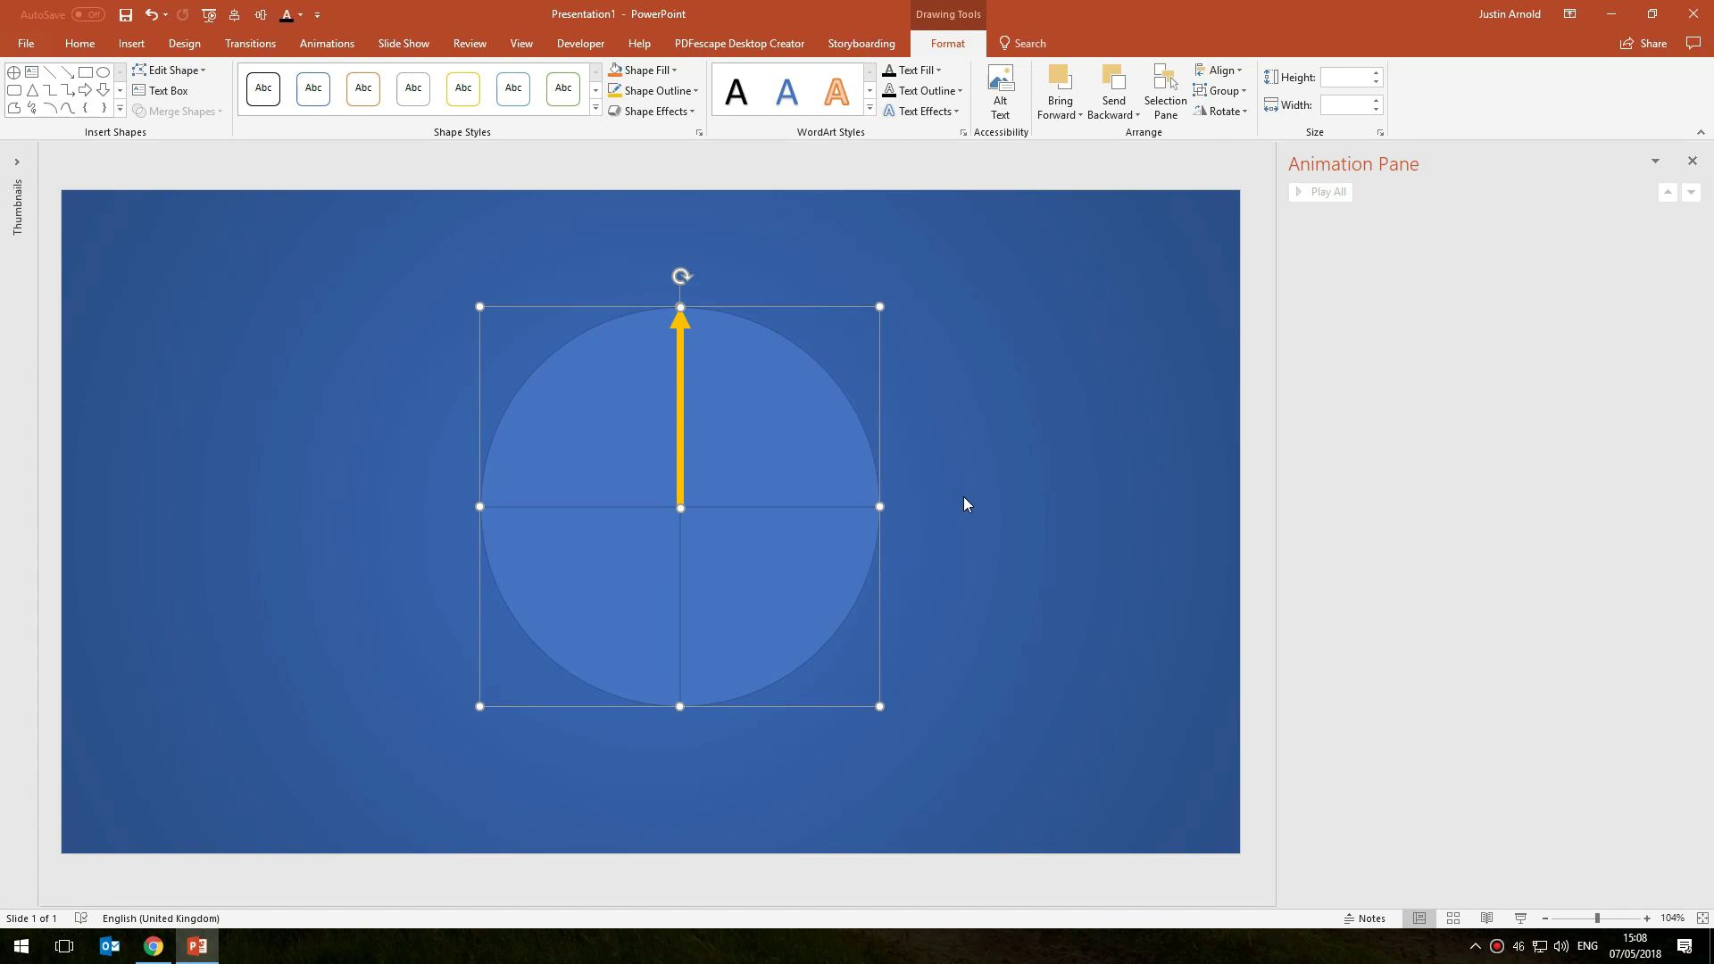
pyautogui.click(964, 500)
# Realign the arrow so it runs from the circle's centre to its top edge.
pyautogui.moveTo(681, 453)
pyautogui.mouseDown()
pyautogui.moveTo(807, 451)
pyautogui.moveTo(816, 421)
pyautogui.mouseUp()
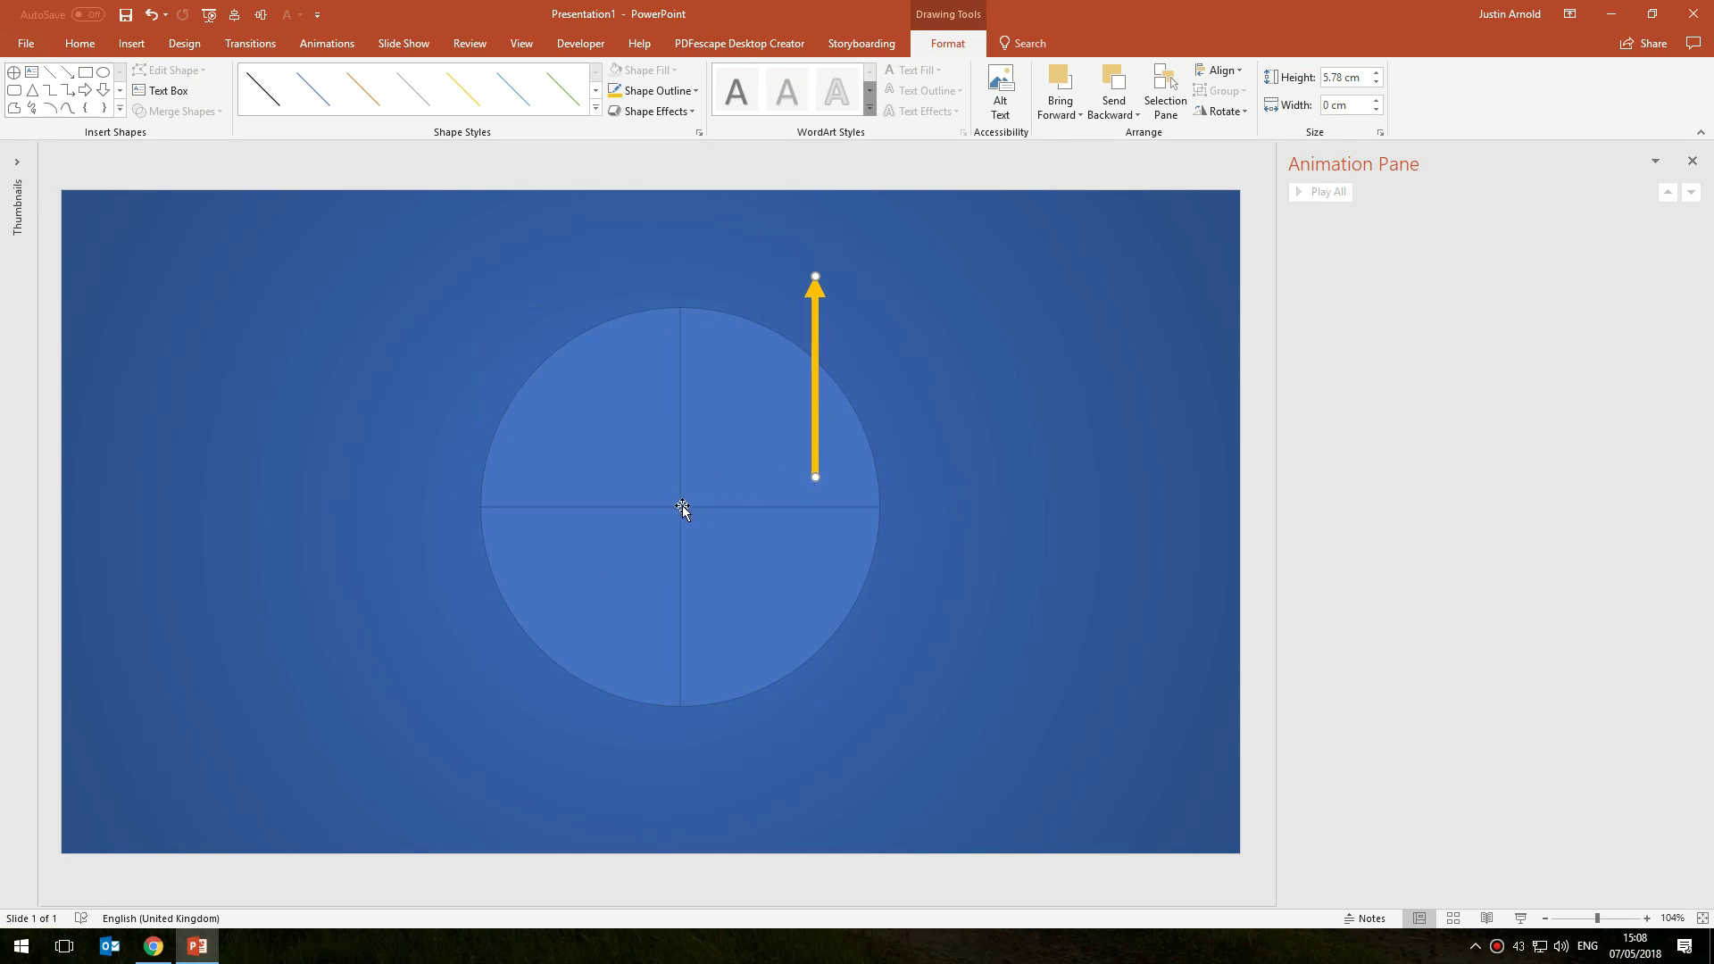
pyautogui.keyDown('ctrl'); pyautogui.scroll(5, 673, 513); pyautogui.keyUp('ctrl')
pyautogui.scroll(-2, 524, 601)
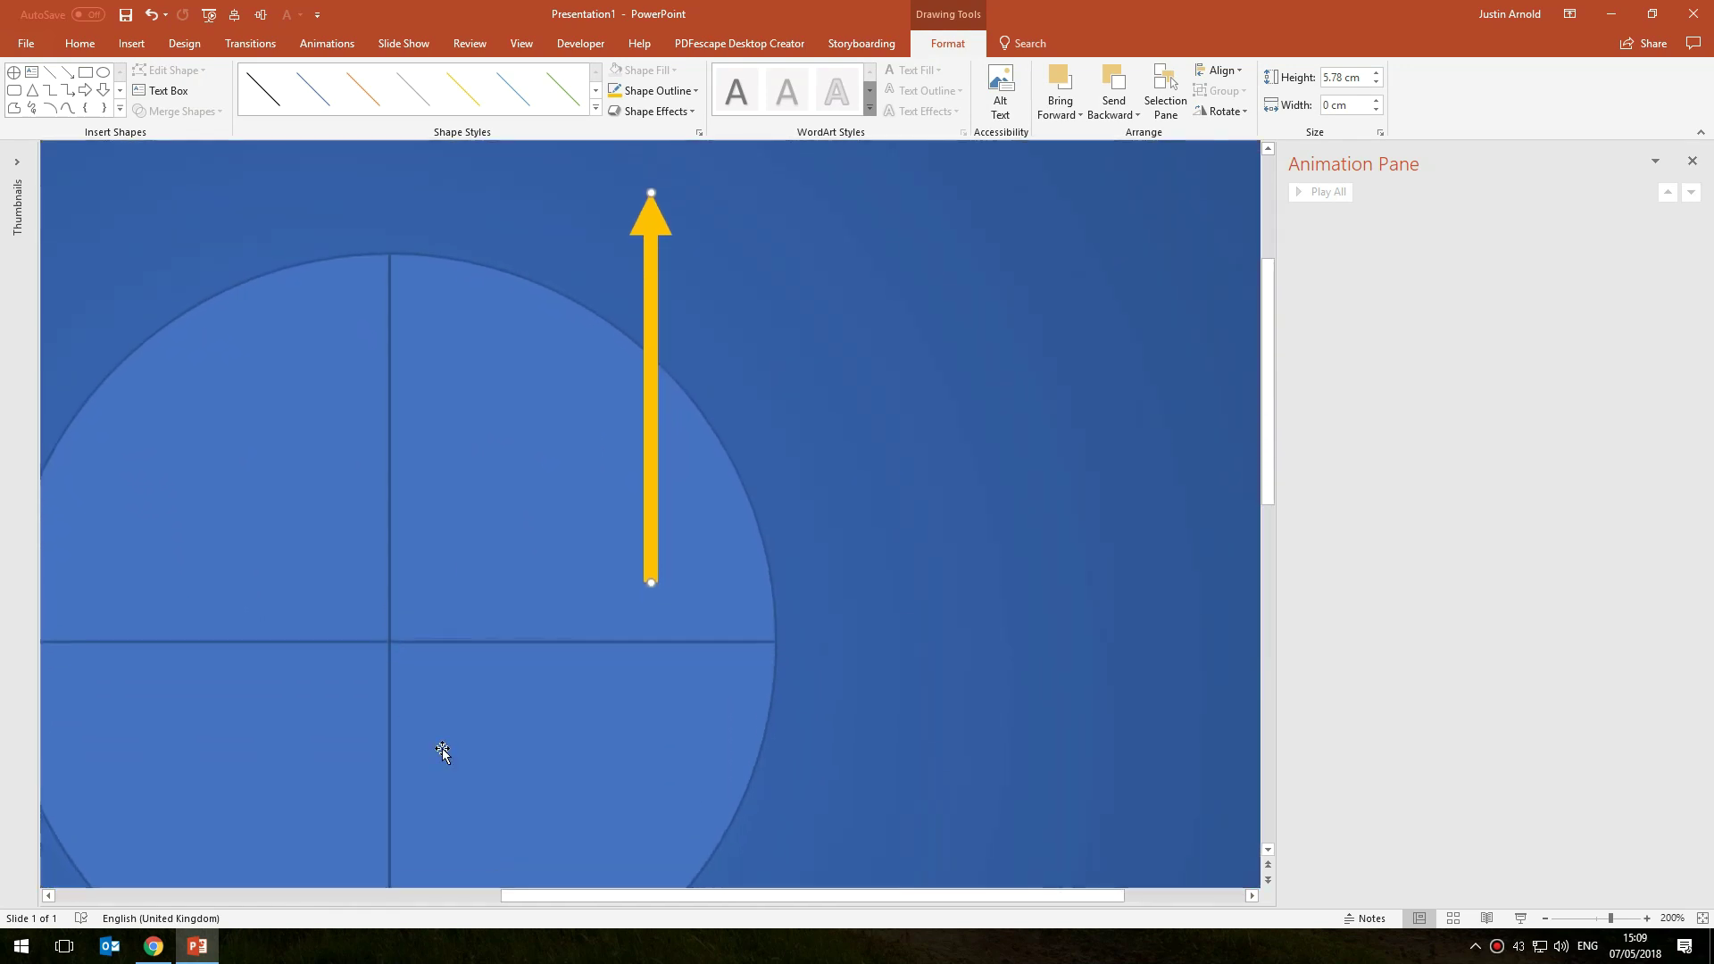
pyautogui.scroll(-1, 443, 753)
pyautogui.moveTo(727, 895); pyautogui.dragTo(561, 896)
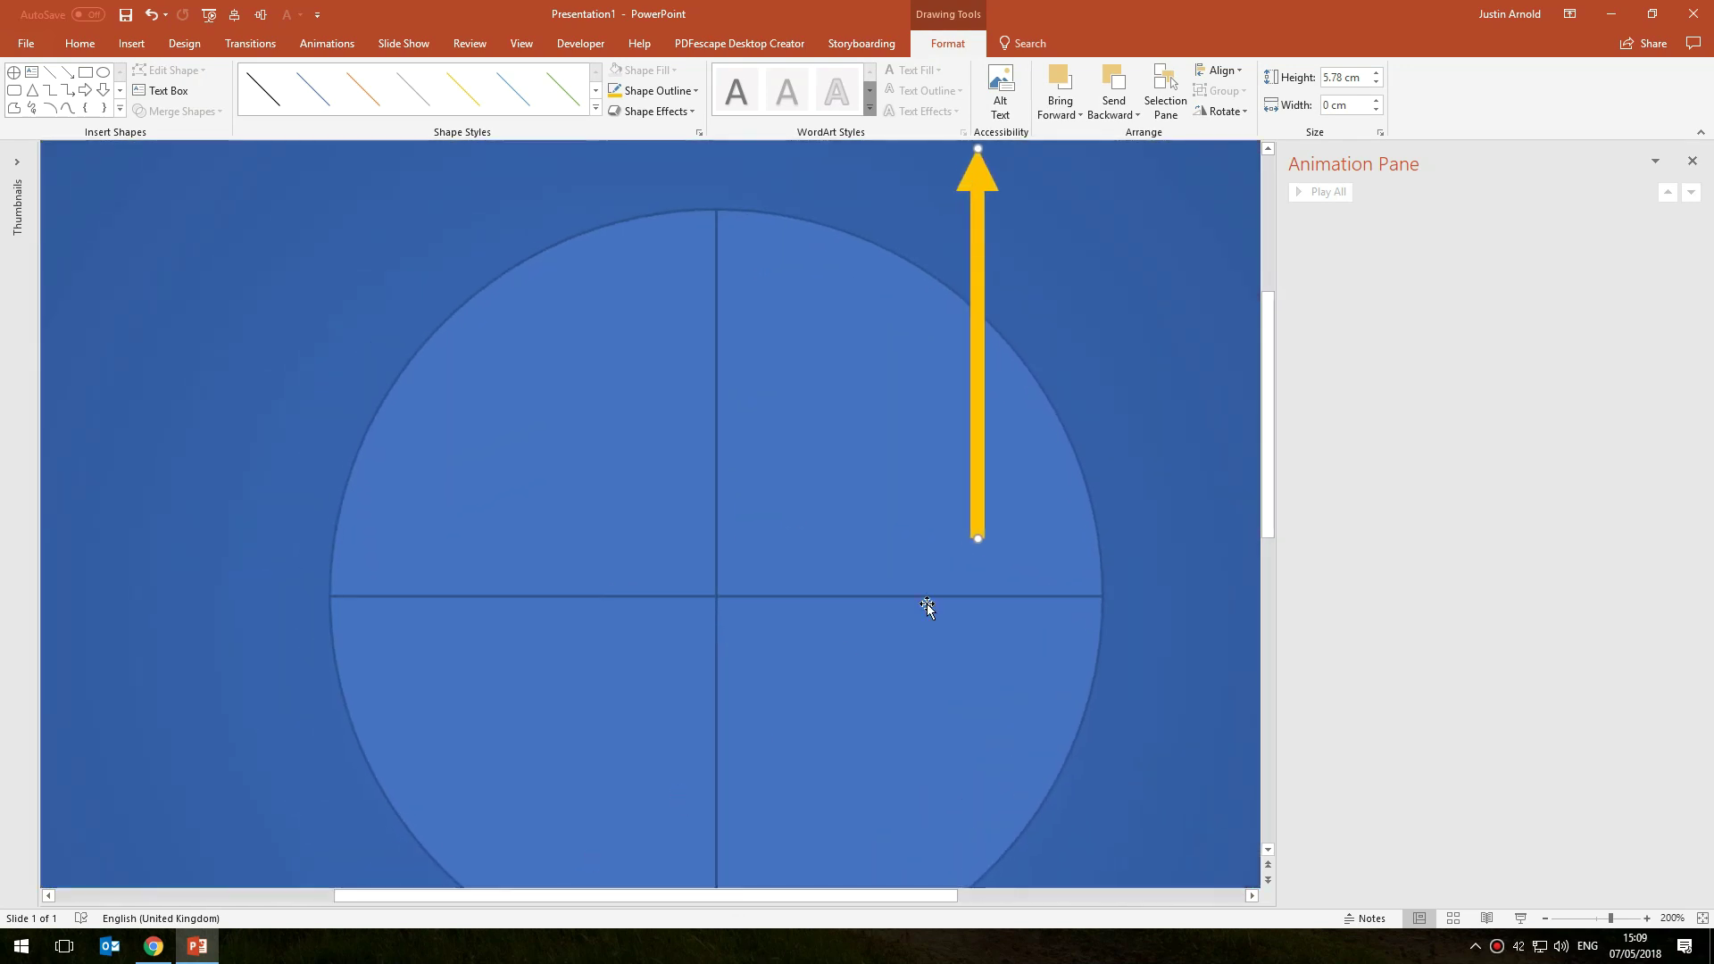
pyautogui.moveTo(978, 461); pyautogui.dragTo(715, 524)
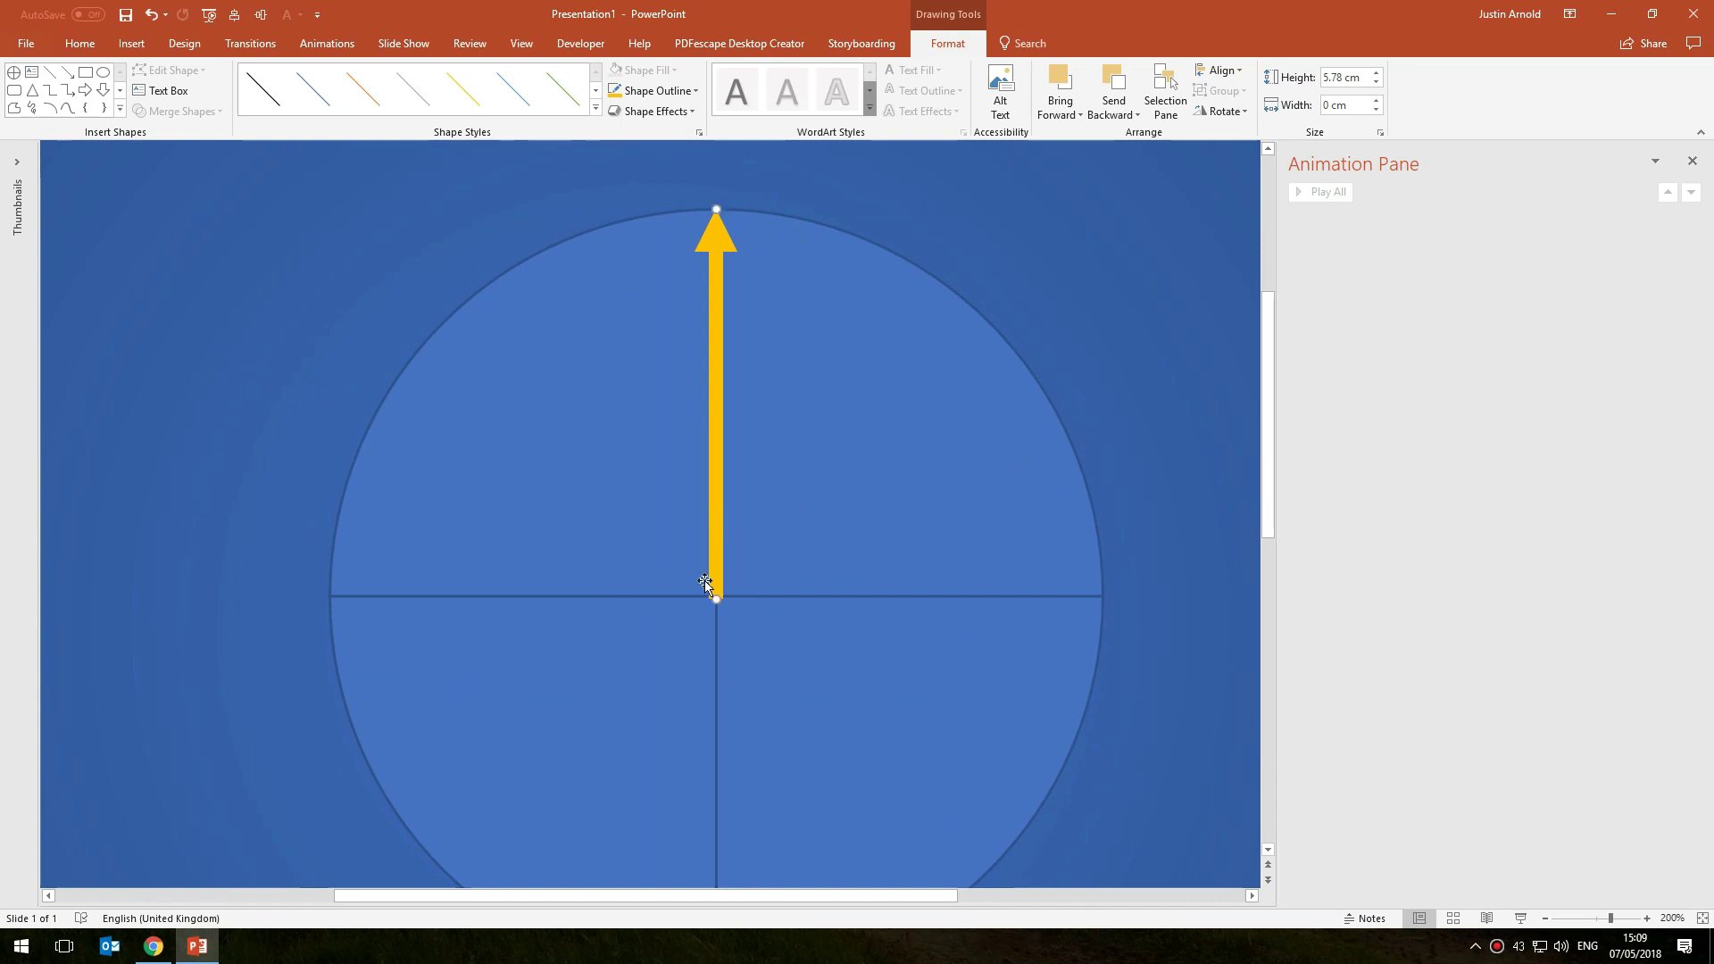
pyautogui.click(1098, 339)
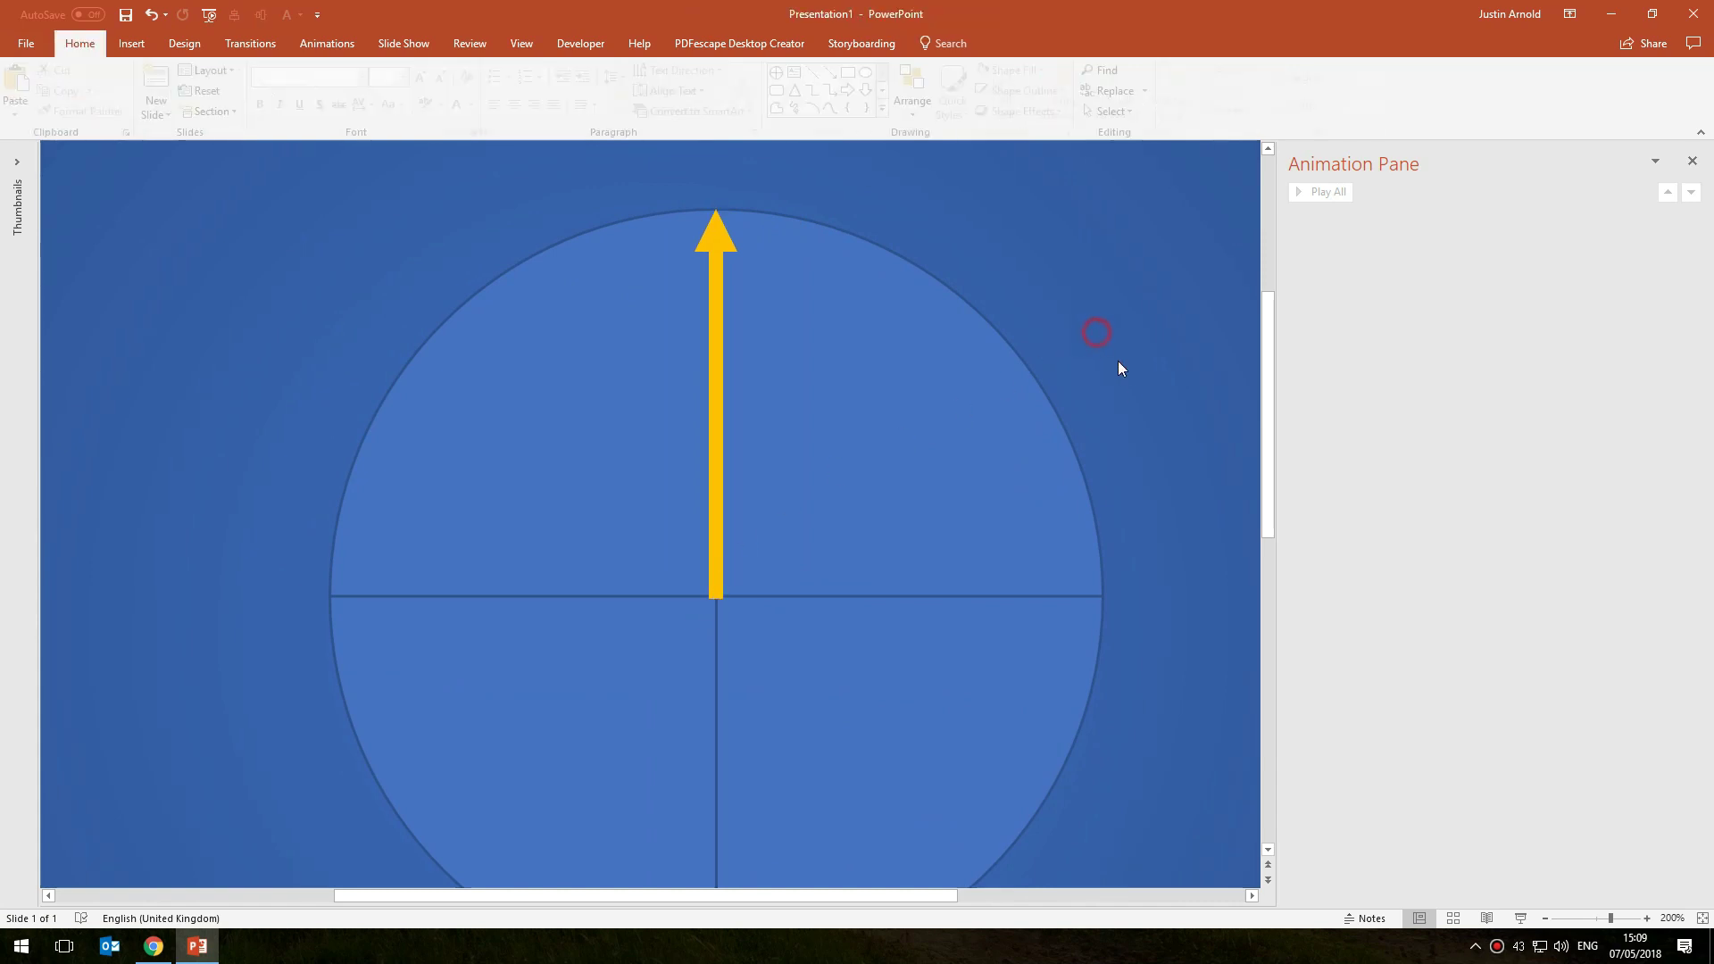
pyautogui.keyDown('ctrl'); pyautogui.scroll(-10, 1130, 459); pyautogui.keyUp('ctrl')
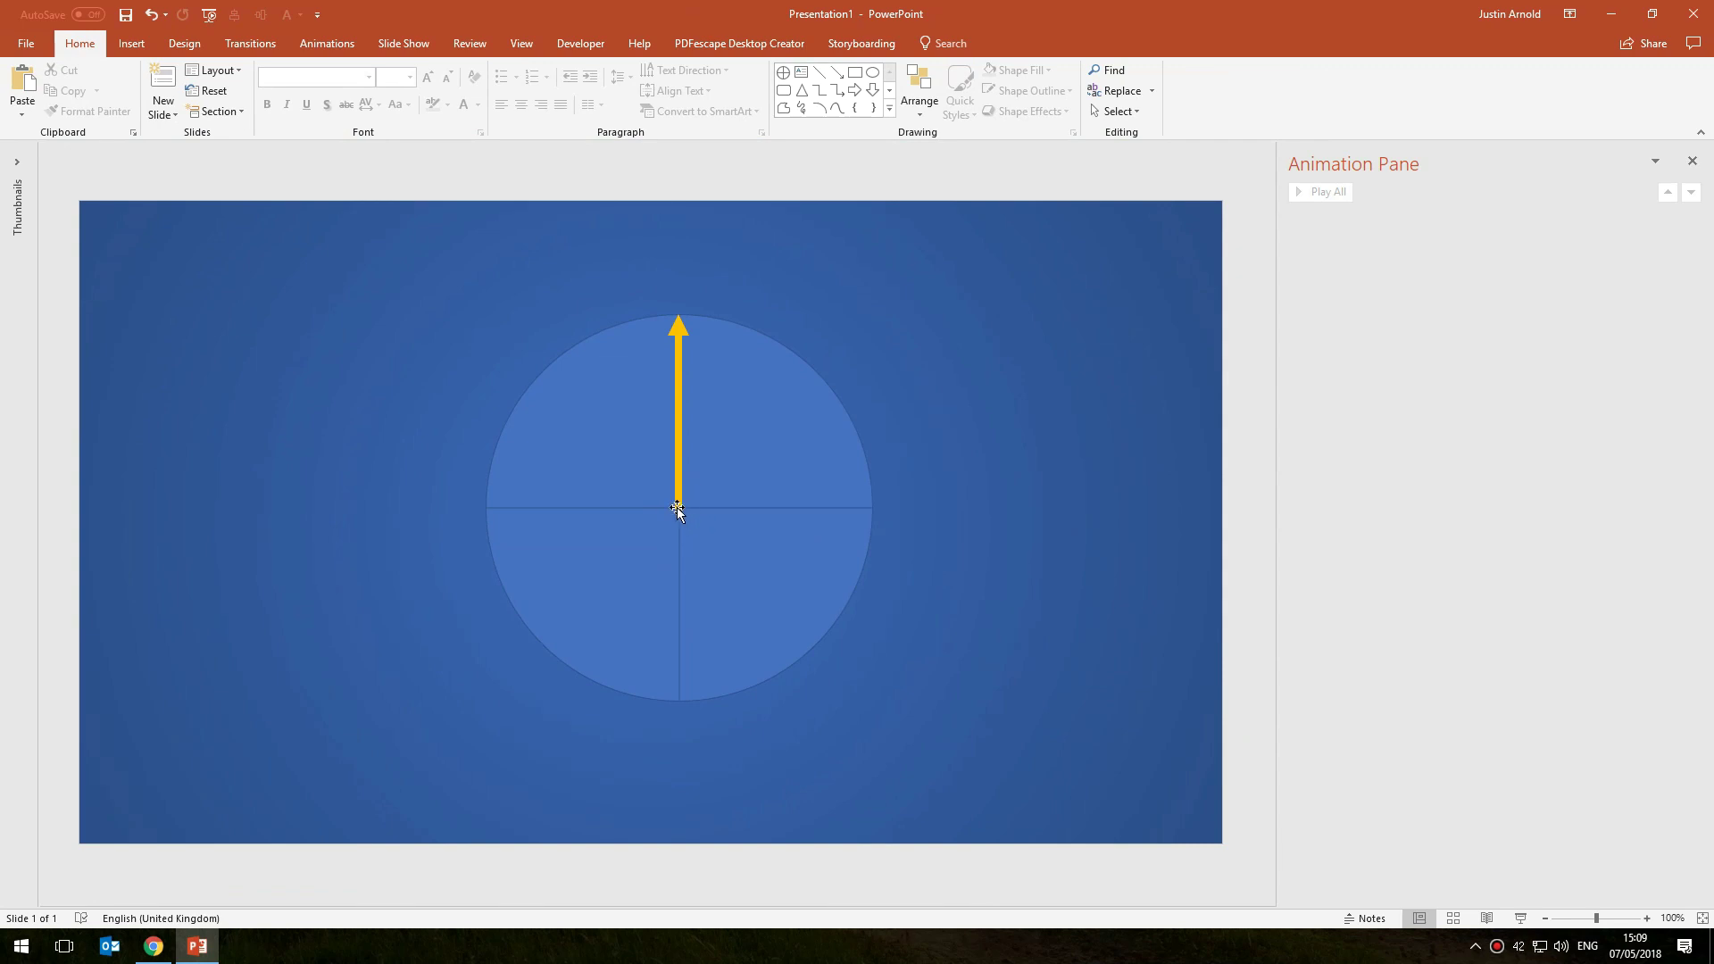
# Group the circle, its dividing lines and the arrow into one object.
pyautogui.click(679, 348)
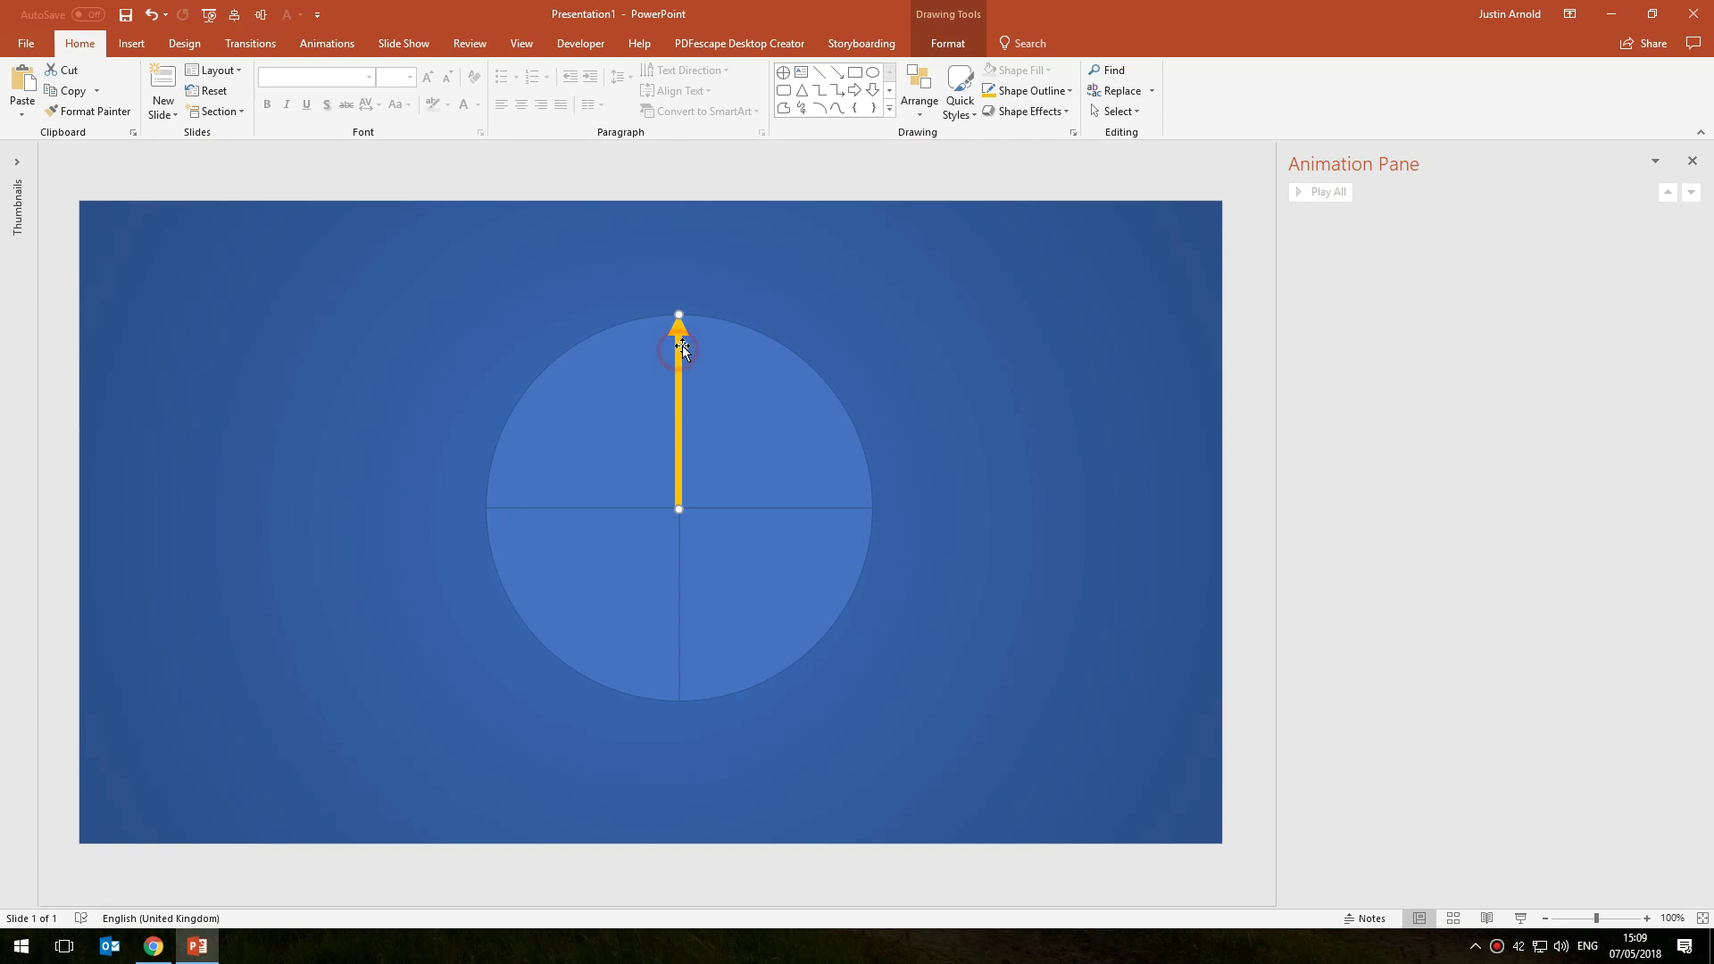
pyautogui.moveTo(367, 244); pyautogui.dragTo(995, 775)
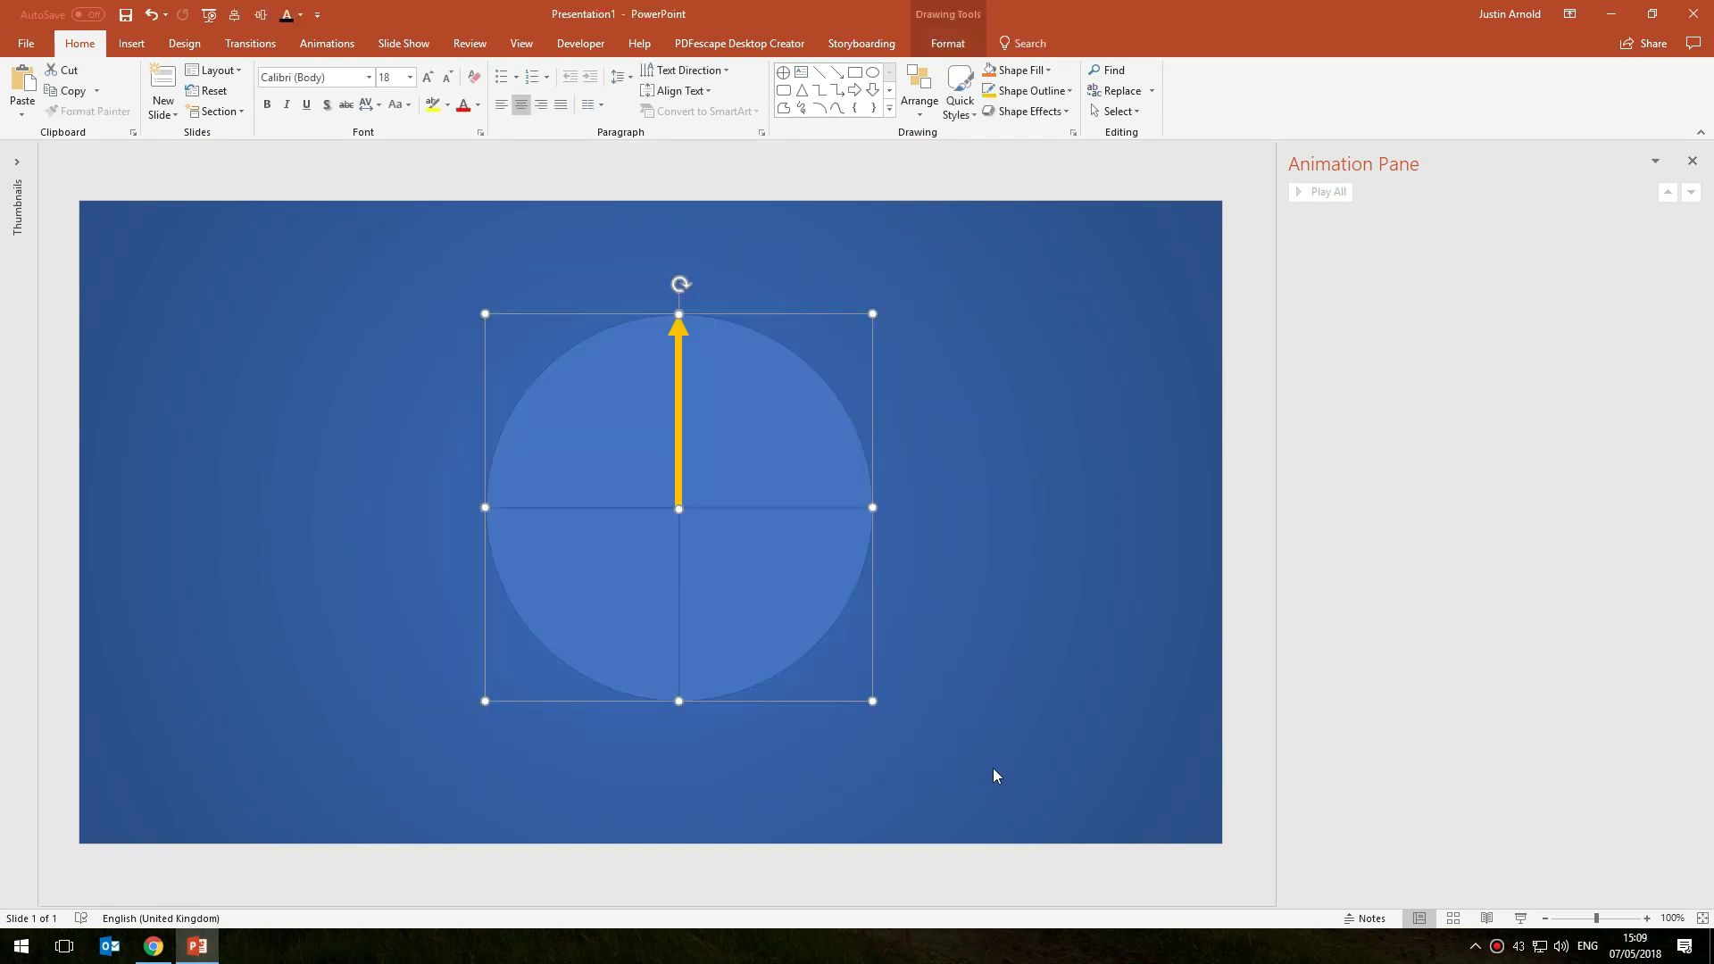
pyautogui.rightClick(805, 510)
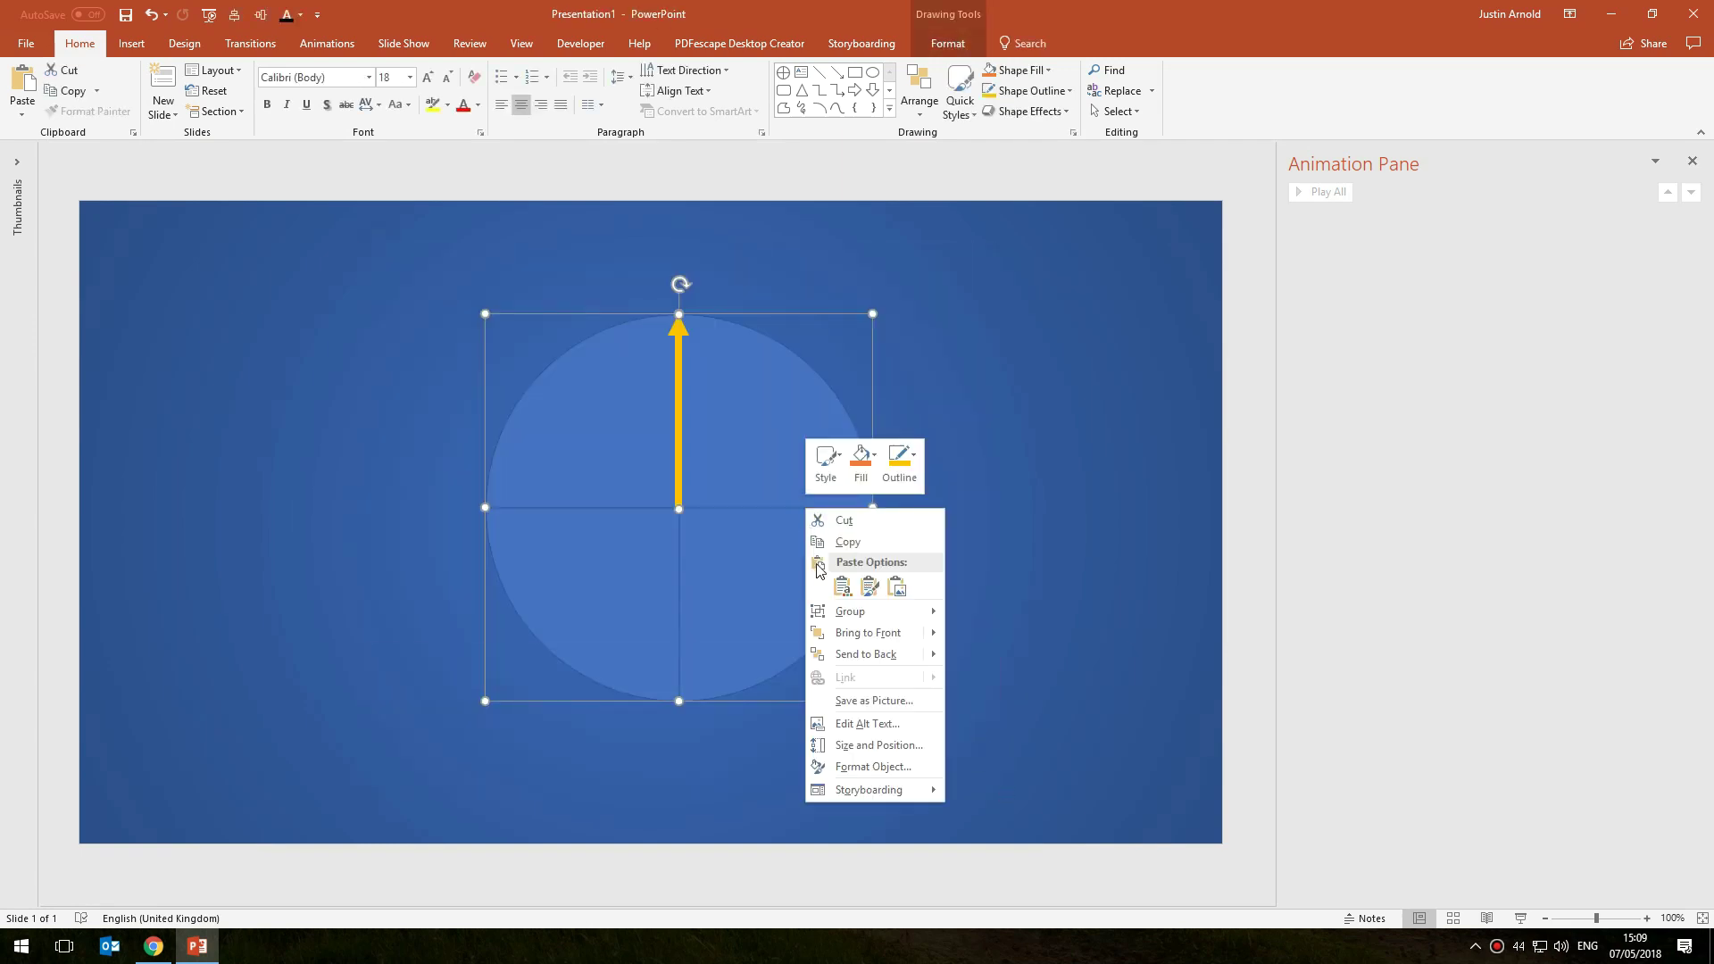
pyautogui.click(849, 611)
pyautogui.click(986, 613)
pyautogui.click(1019, 545)
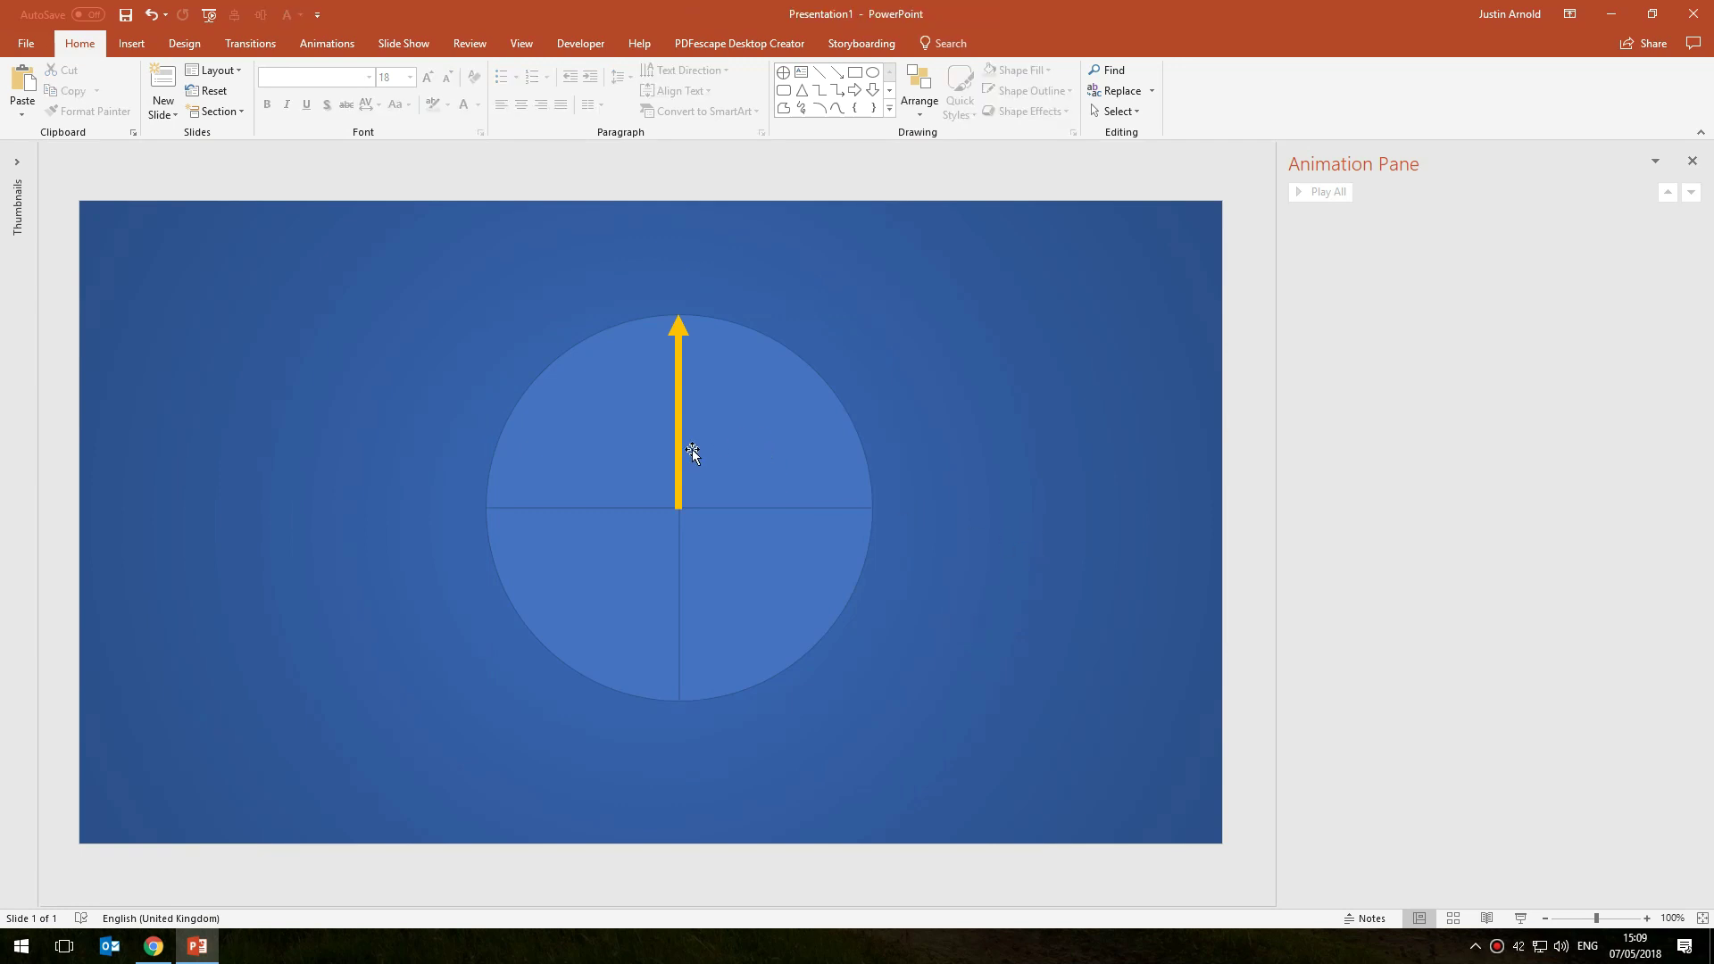
# Select just the circle inside the group and show the Shape Format options.
pyautogui.click(745, 471)
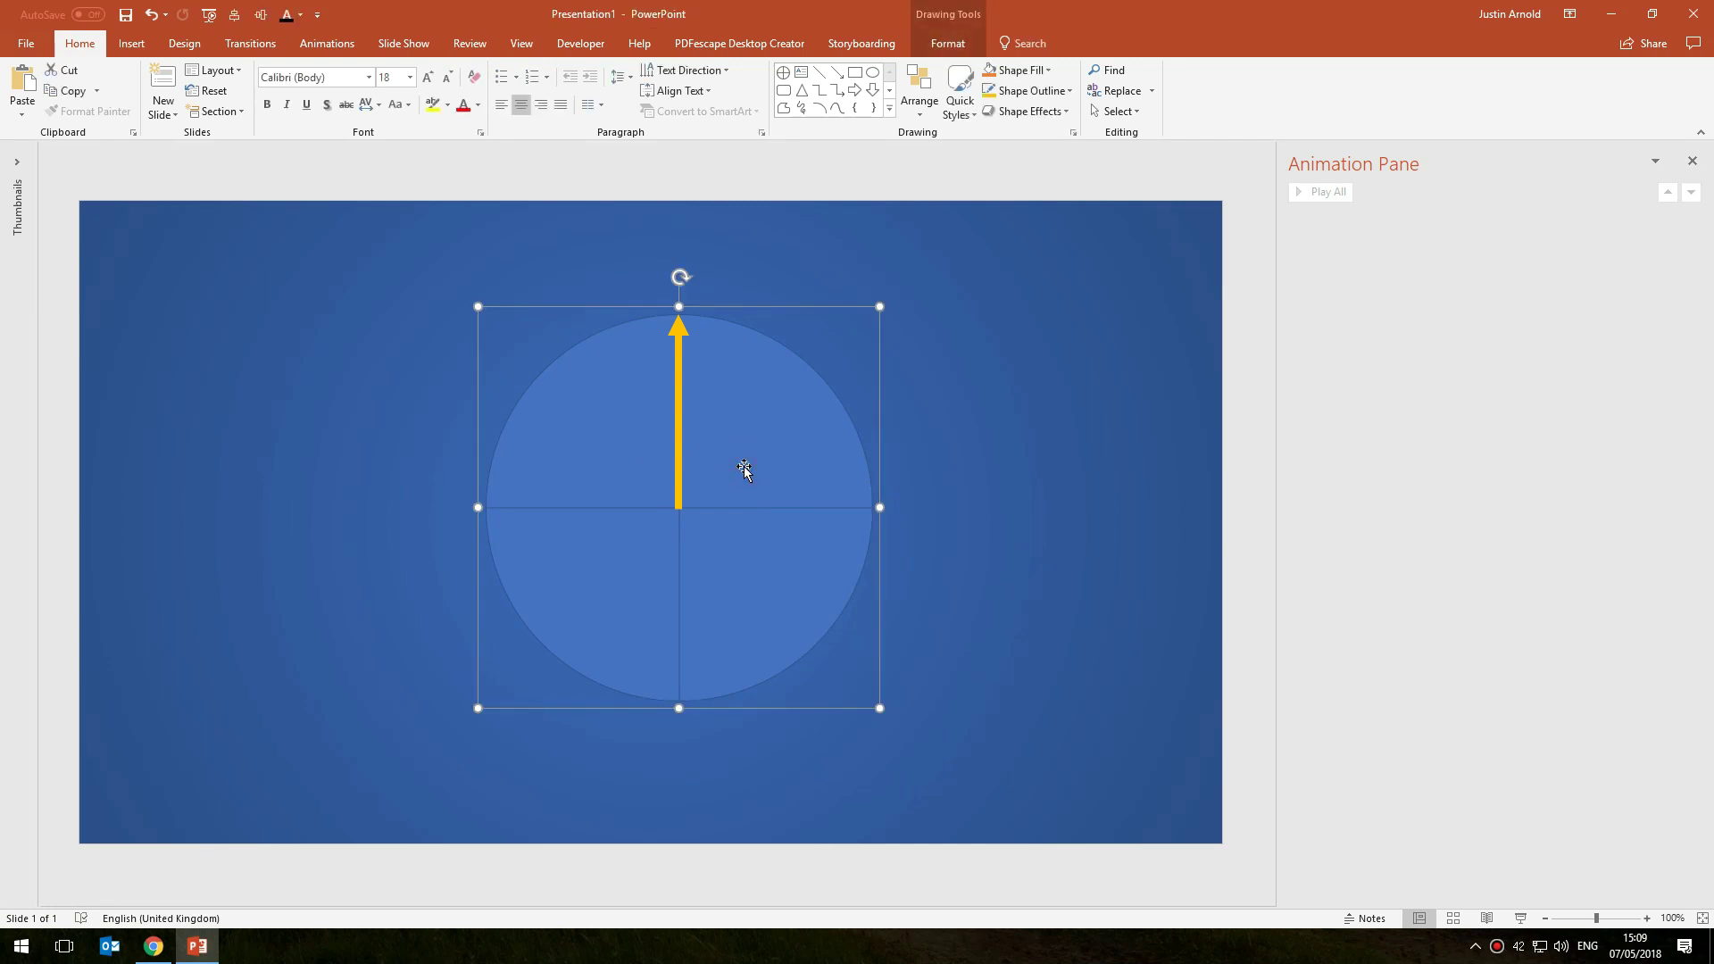
pyautogui.click(743, 469)
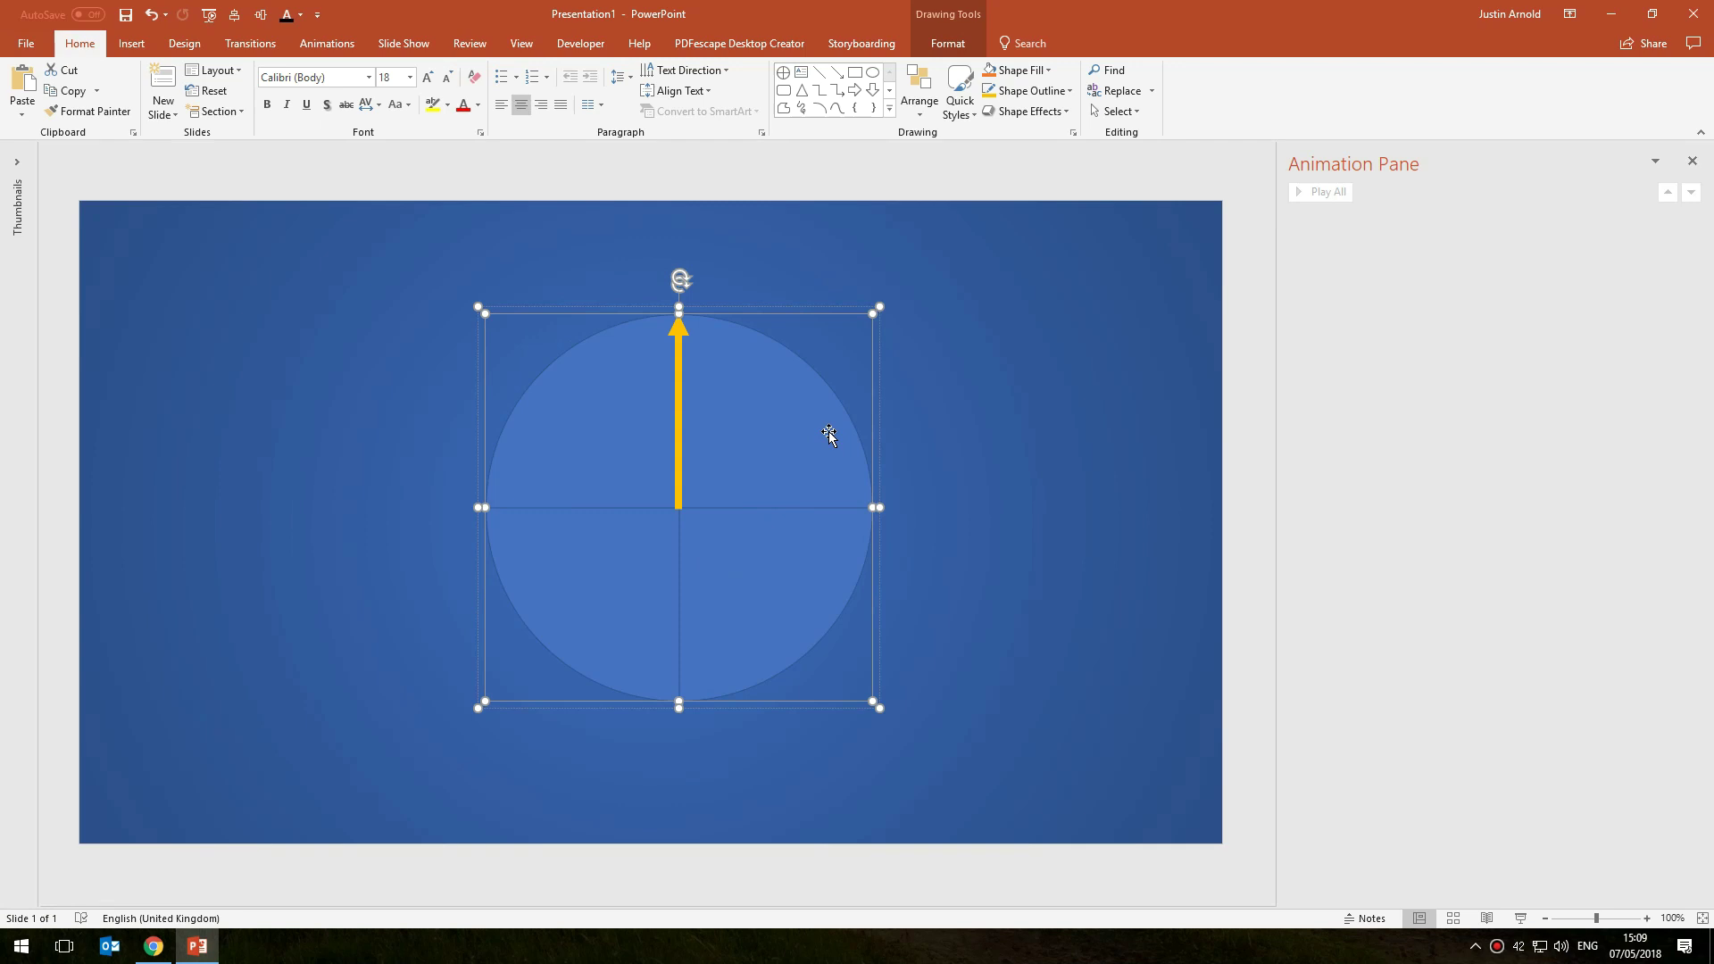
pyautogui.click(948, 43)
# Set the circle to No Fill and No Outline so only the arrow shows.
pyautogui.click(659, 71)
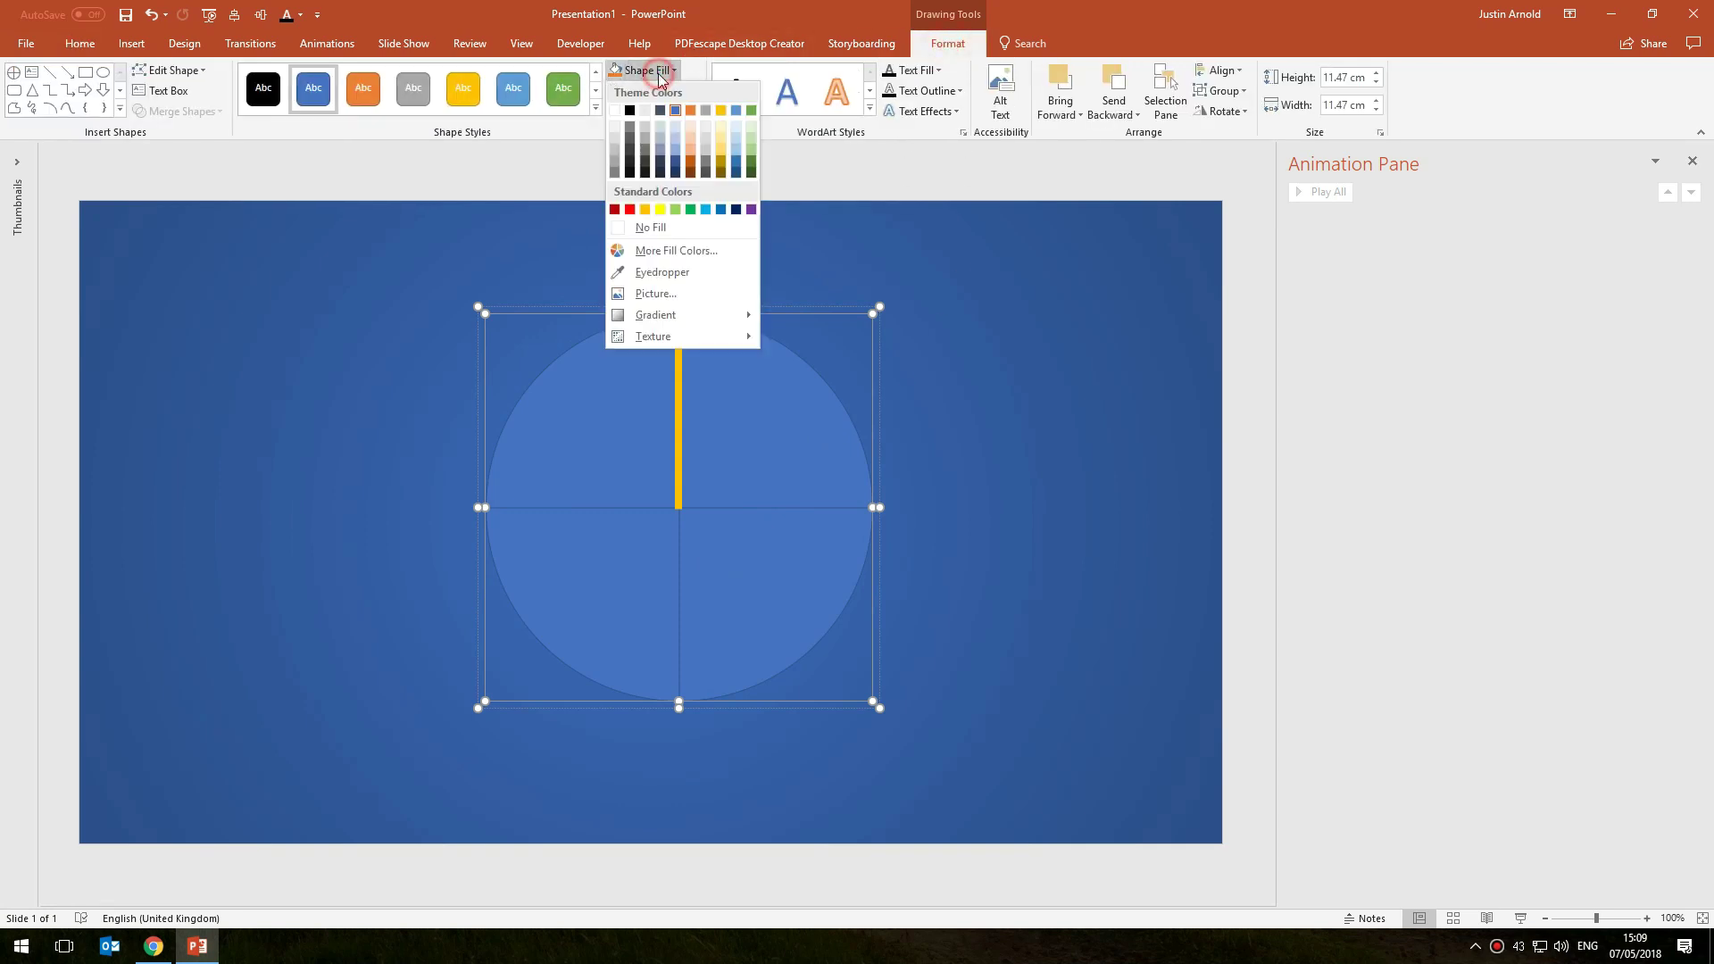
pyautogui.click(651, 228)
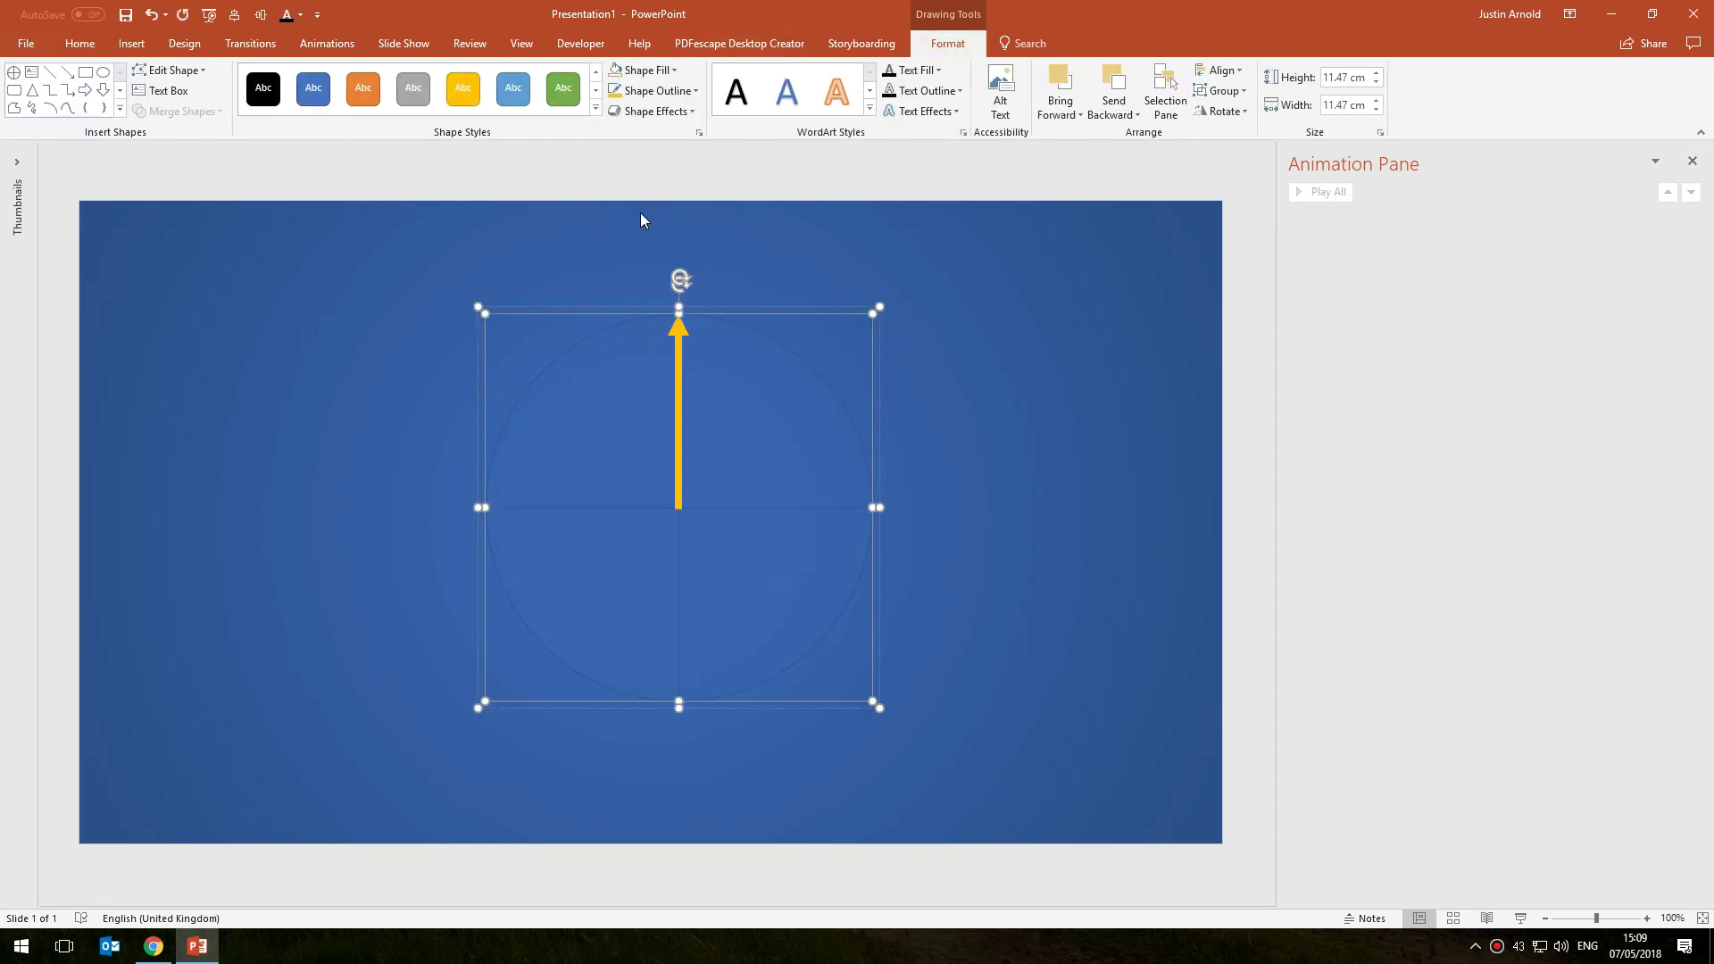
pyautogui.click(652, 90)
pyautogui.click(661, 246)
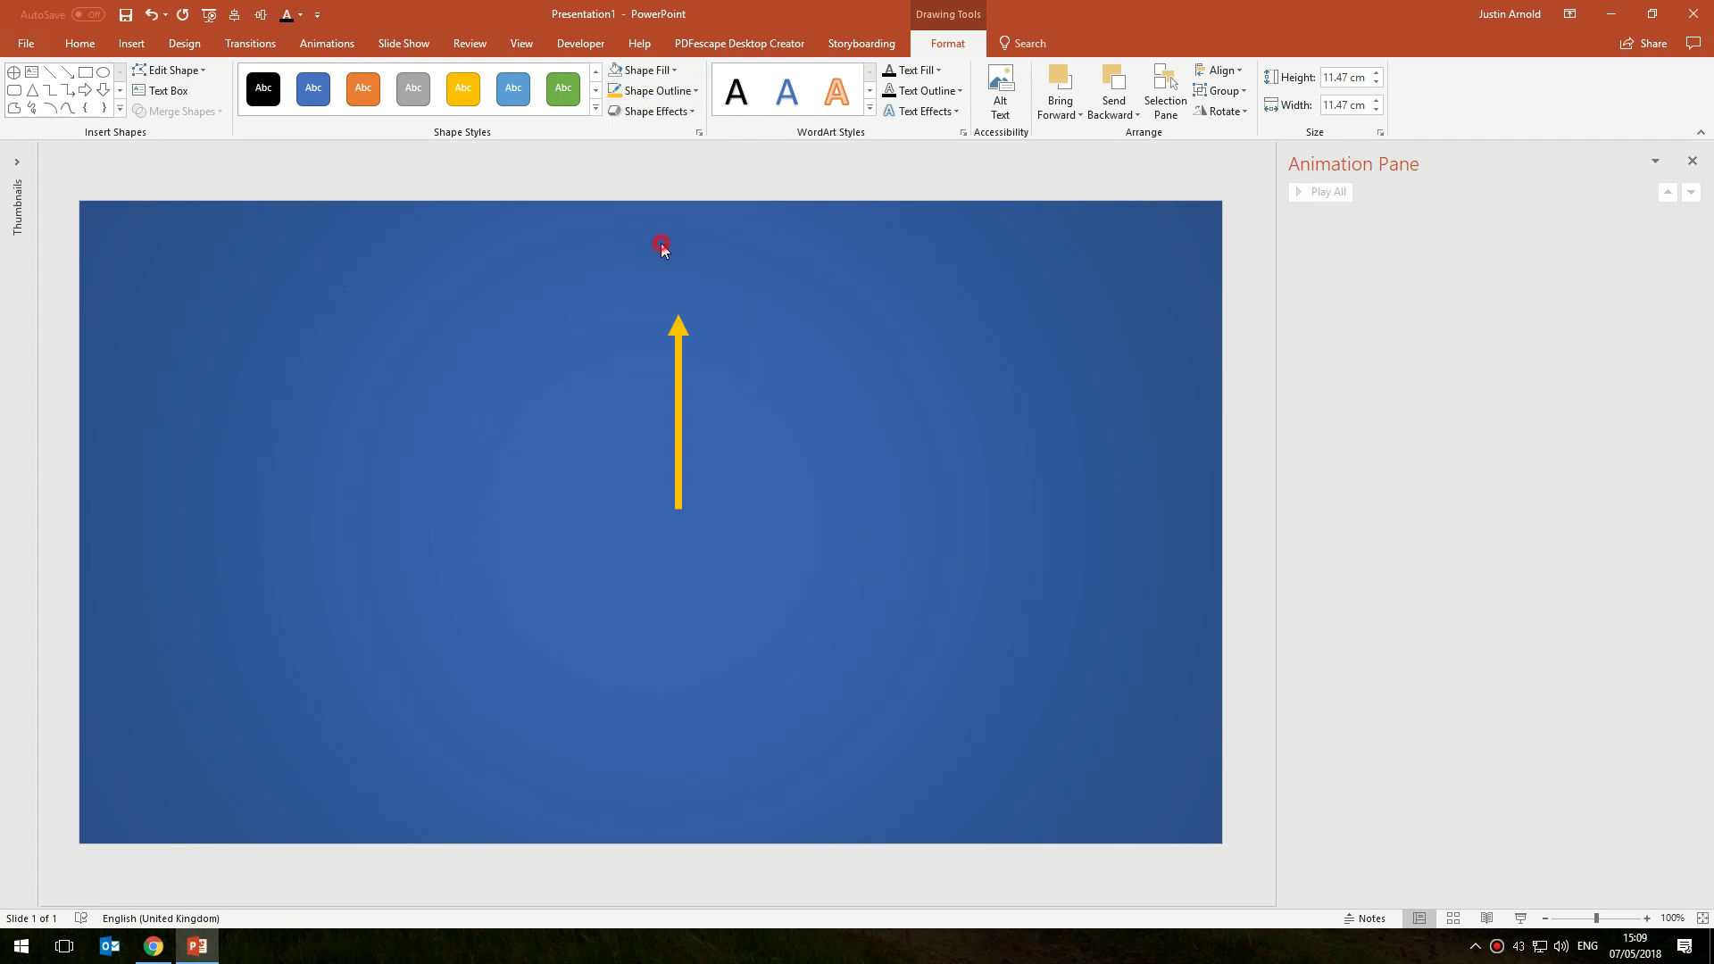
pyautogui.click(998, 288)
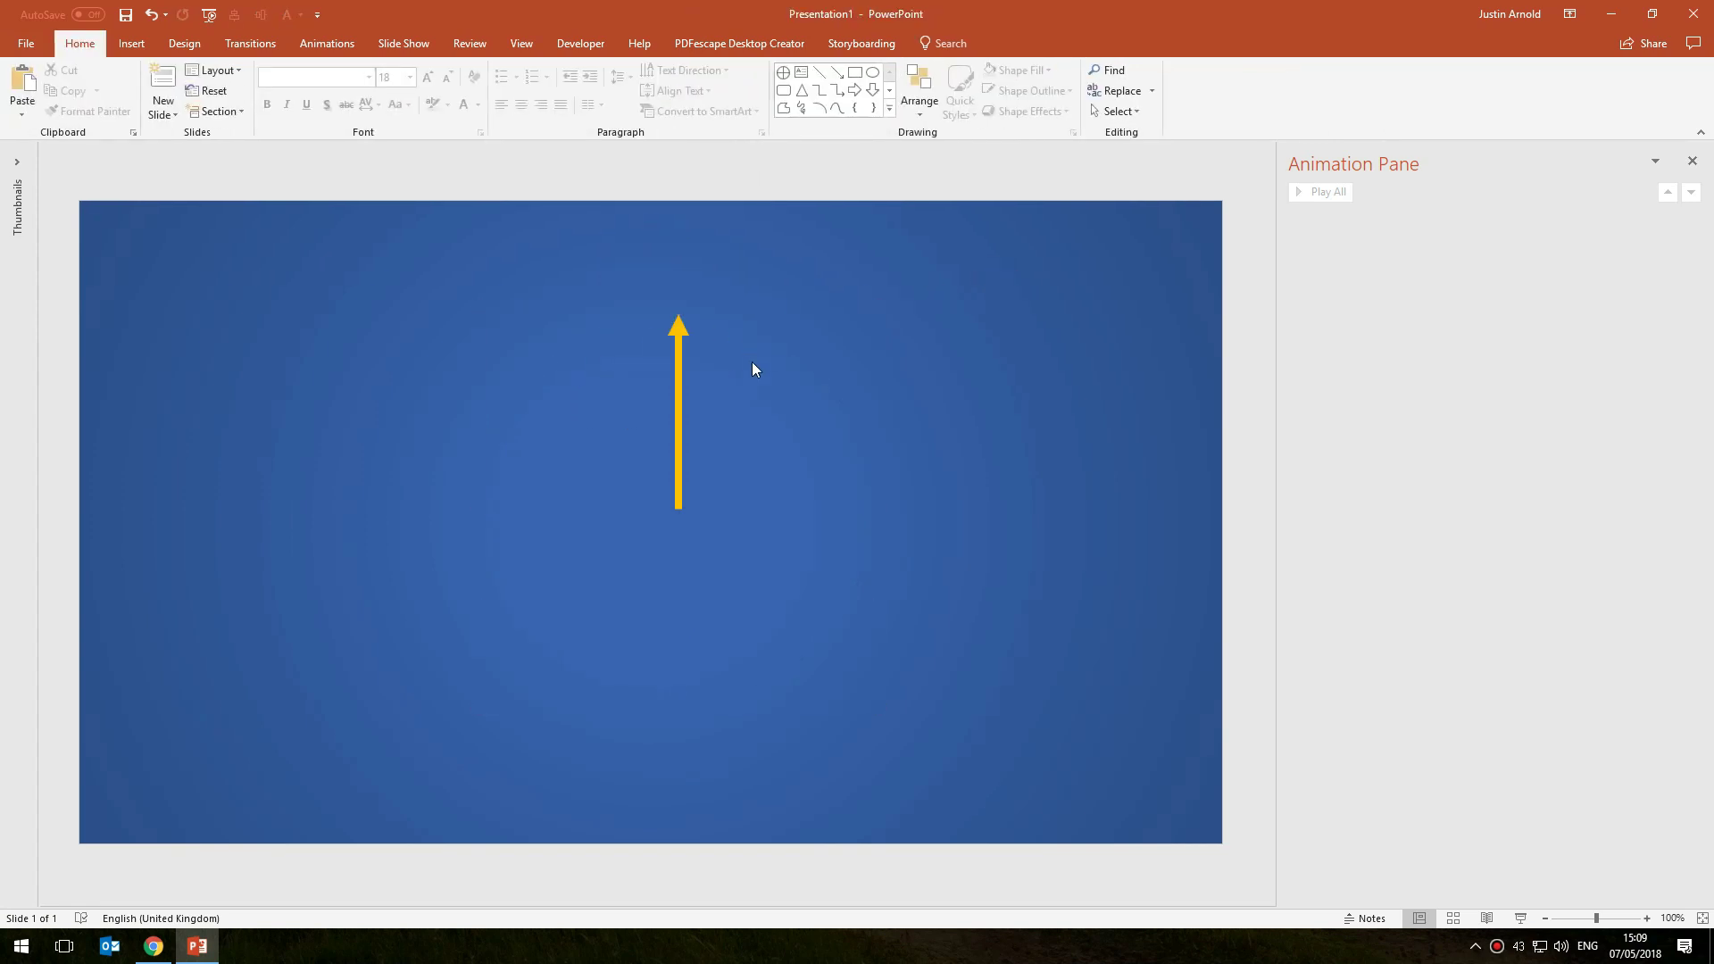
# Apply the Spin emphasis effect to the circle-and-arrow group and preview it twice.
pyautogui.click(678, 344)
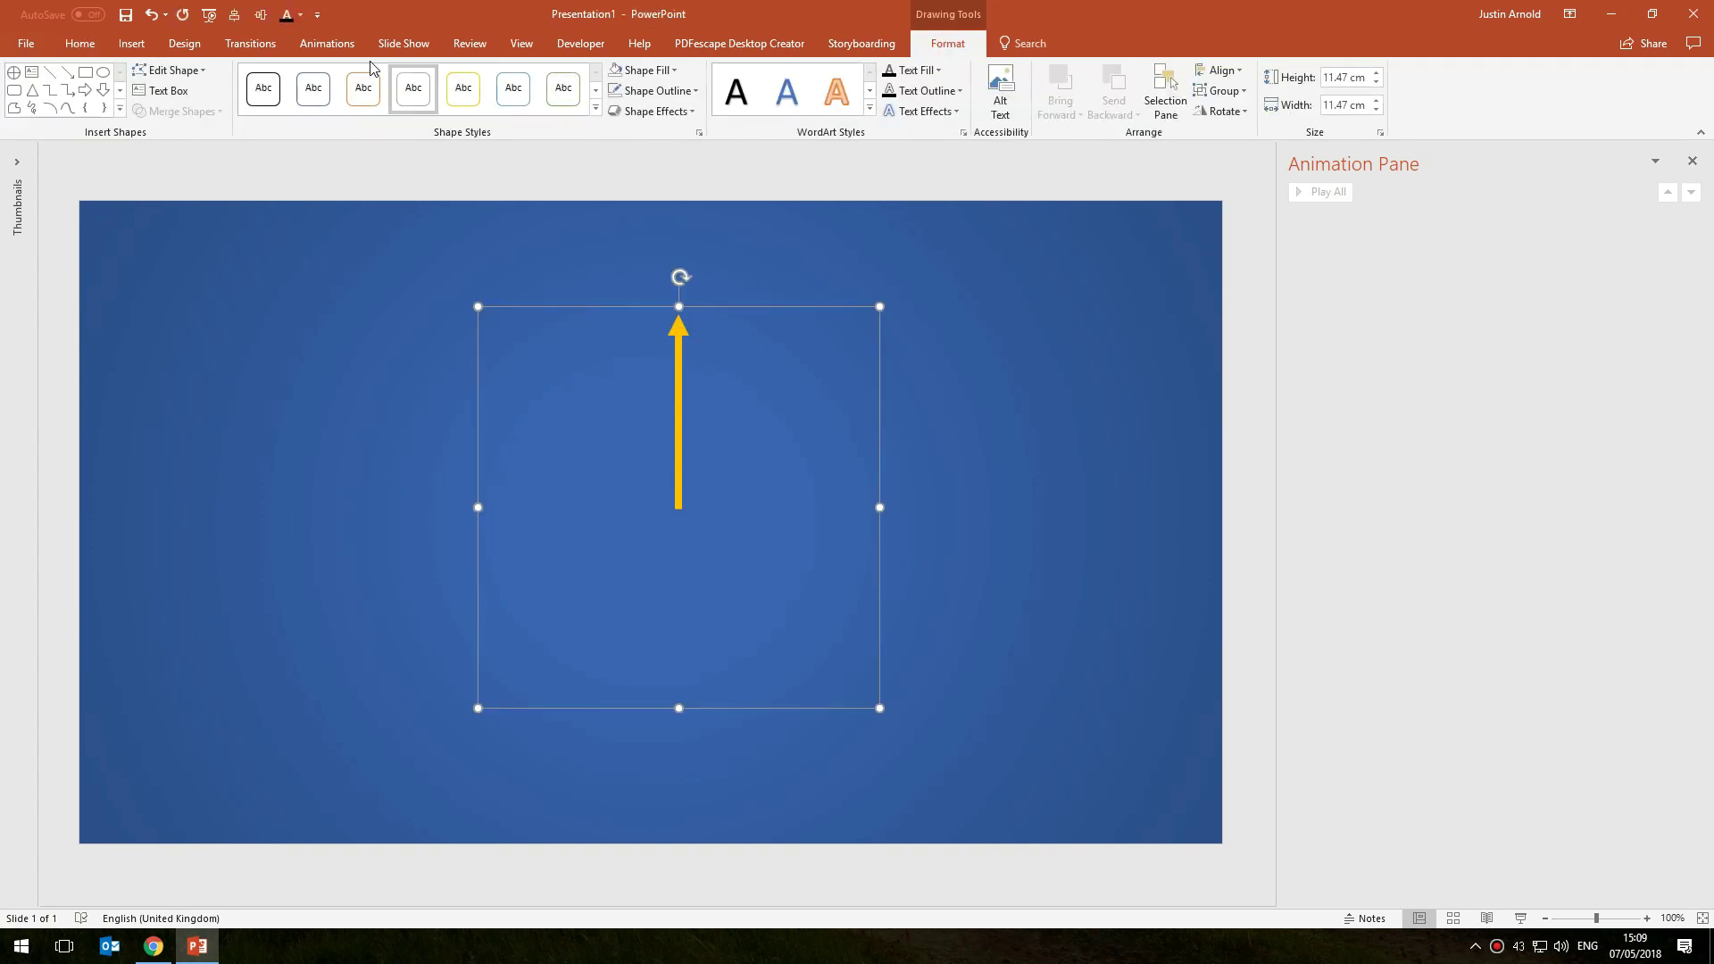
pyautogui.click(332, 46)
pyautogui.click(1252, 97)
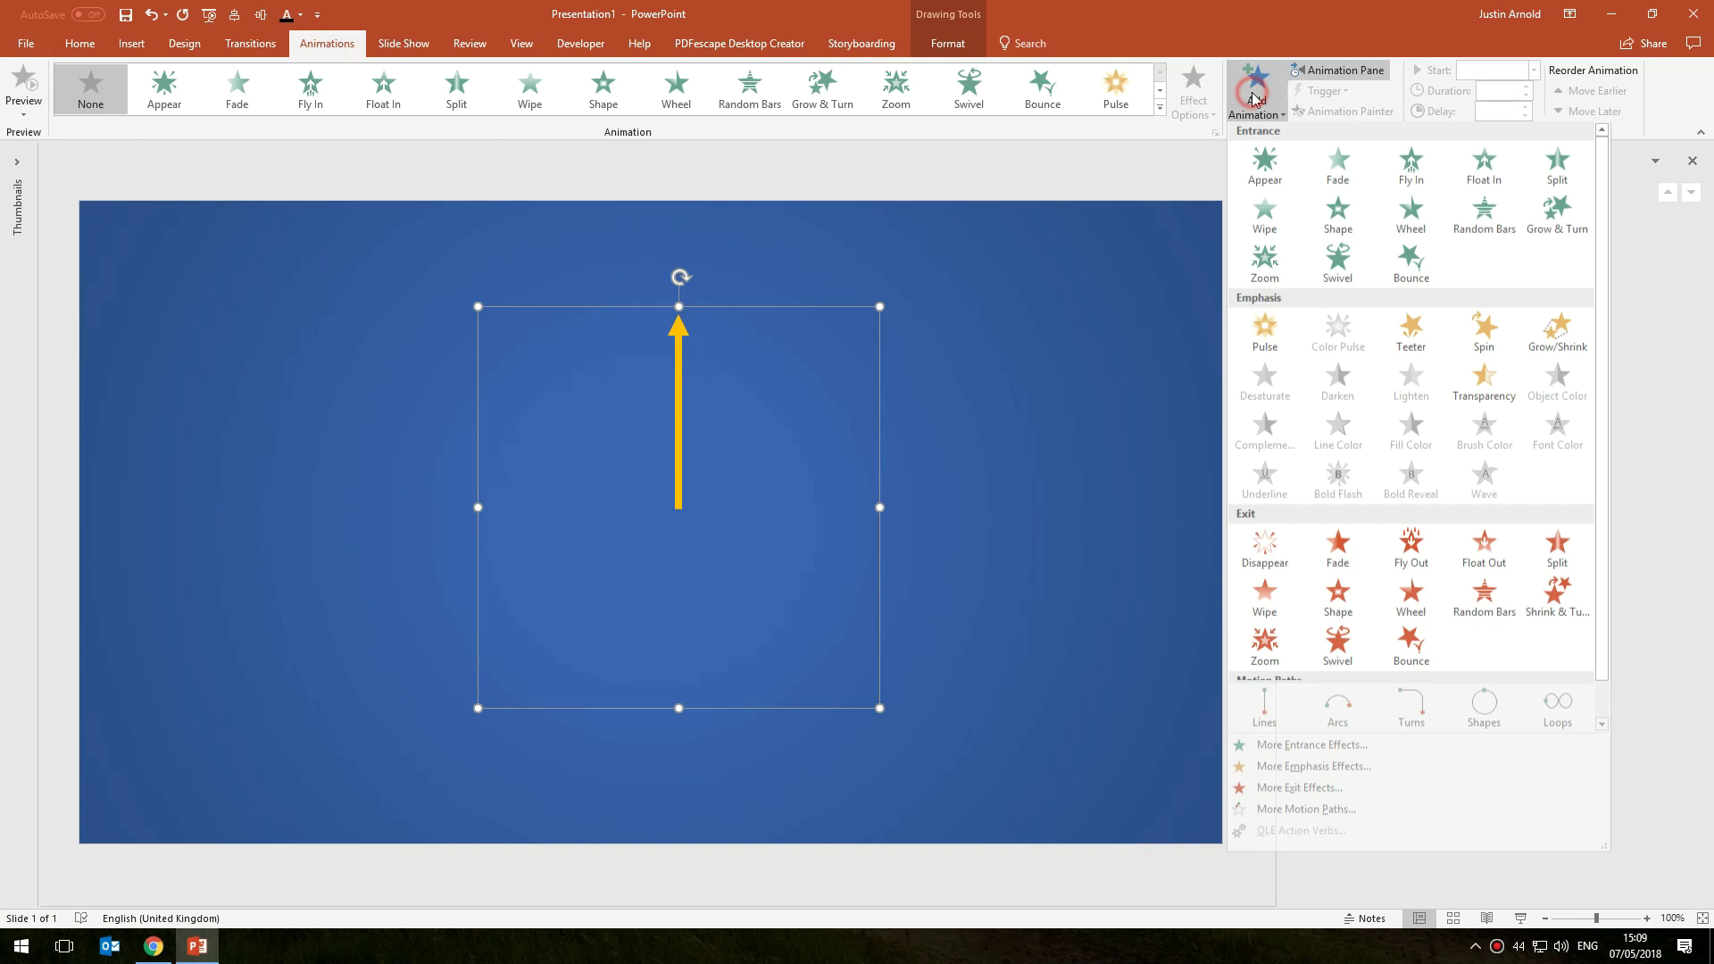
pyautogui.click(1472, 338)
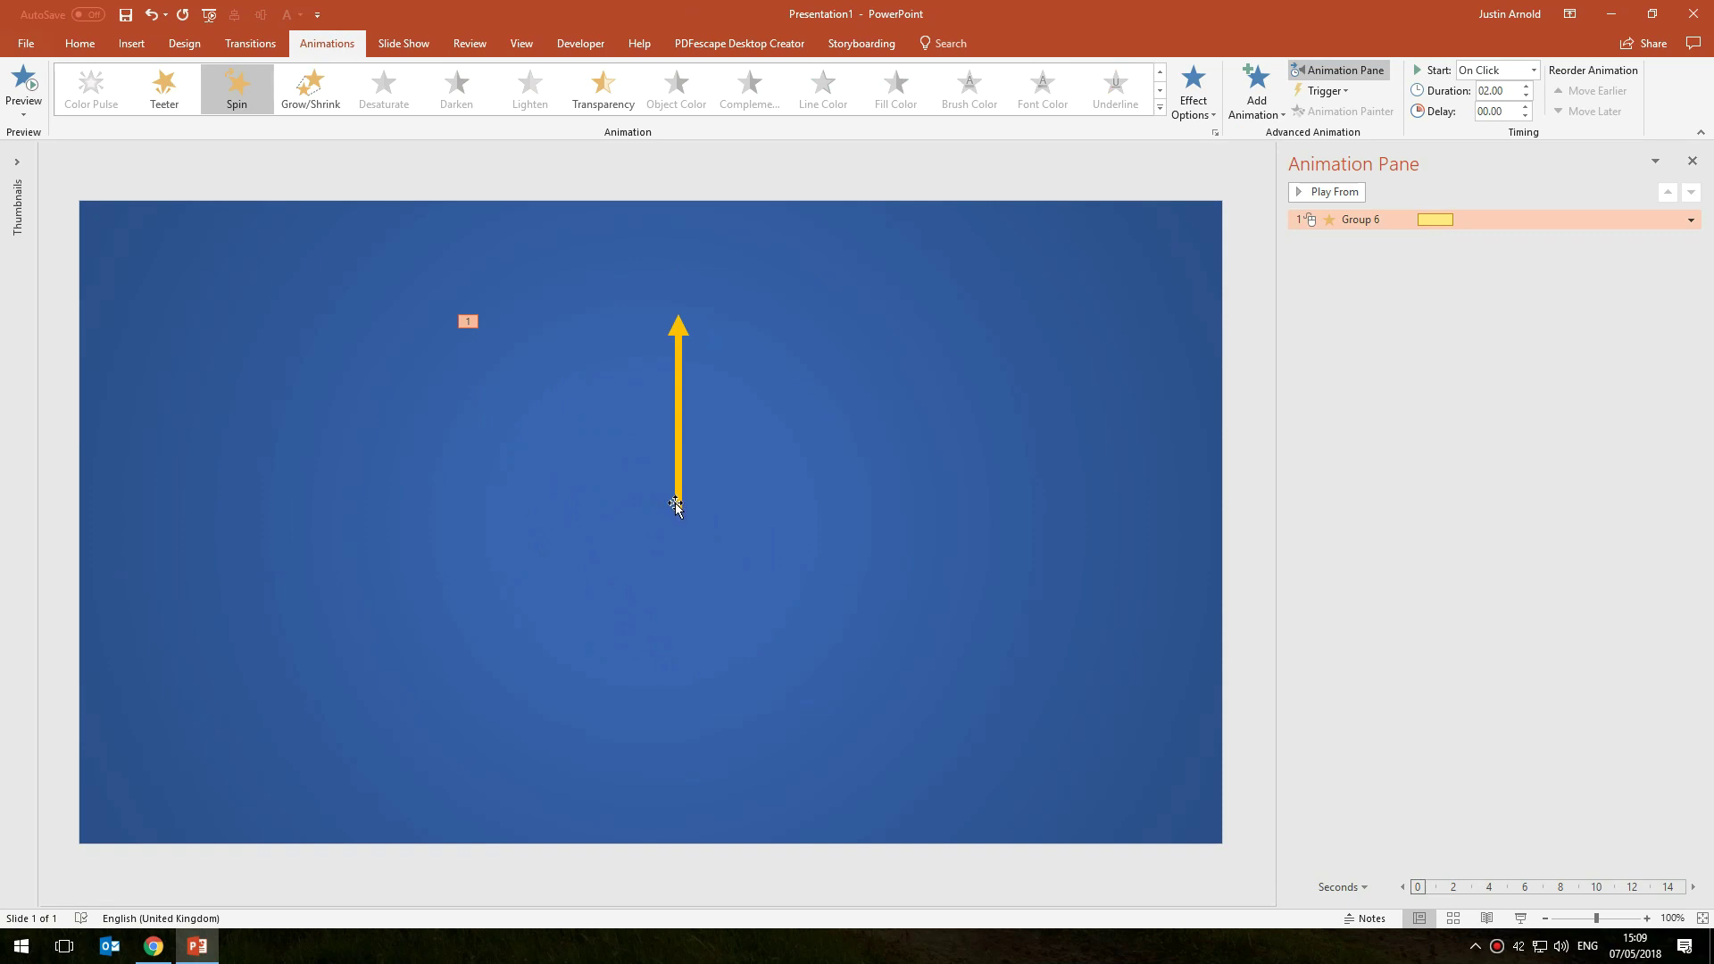
pyautogui.click(1323, 193)
pyautogui.click(1327, 189)
# Stretch the Group 6 Spin timing bar to 01:00, preview it, then close the Animation Pane.
pyautogui.moveTo(1278, 241); pyautogui.dragTo(1185, 240)
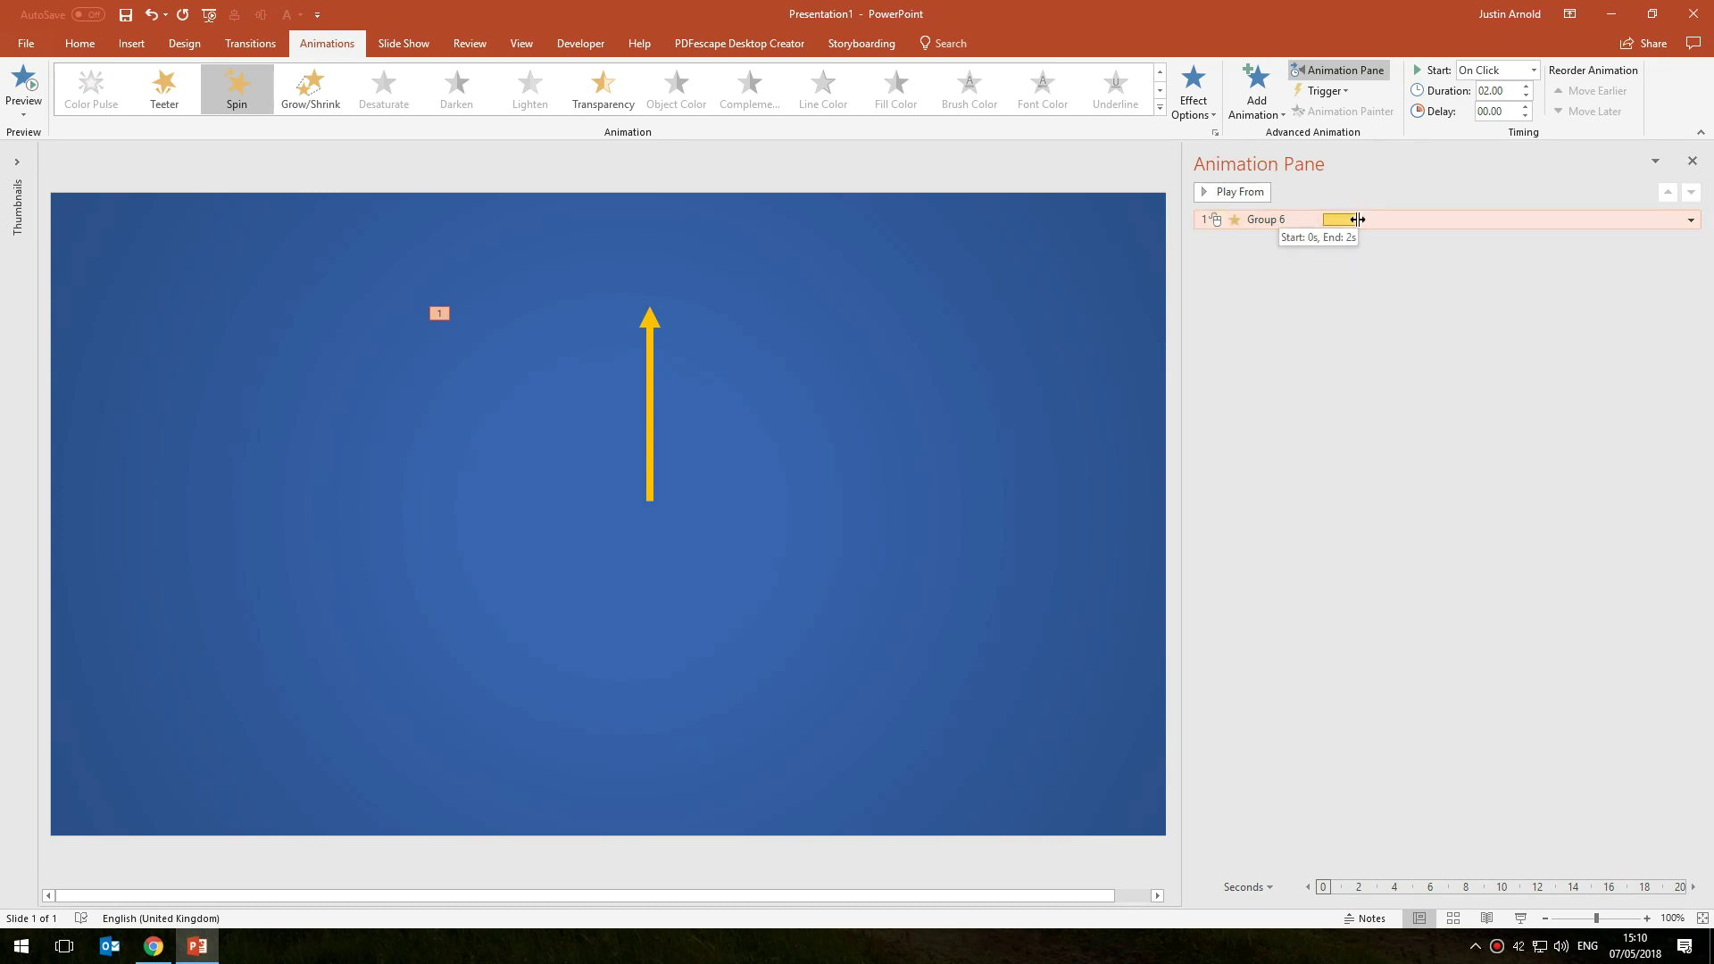
pyautogui.moveTo(1357, 219)
pyautogui.mouseDown()
pyautogui.moveTo(1708, 216)
pyautogui.moveTo(1354, 220)
pyautogui.moveTo(1372, 220)
pyautogui.mouseUp()
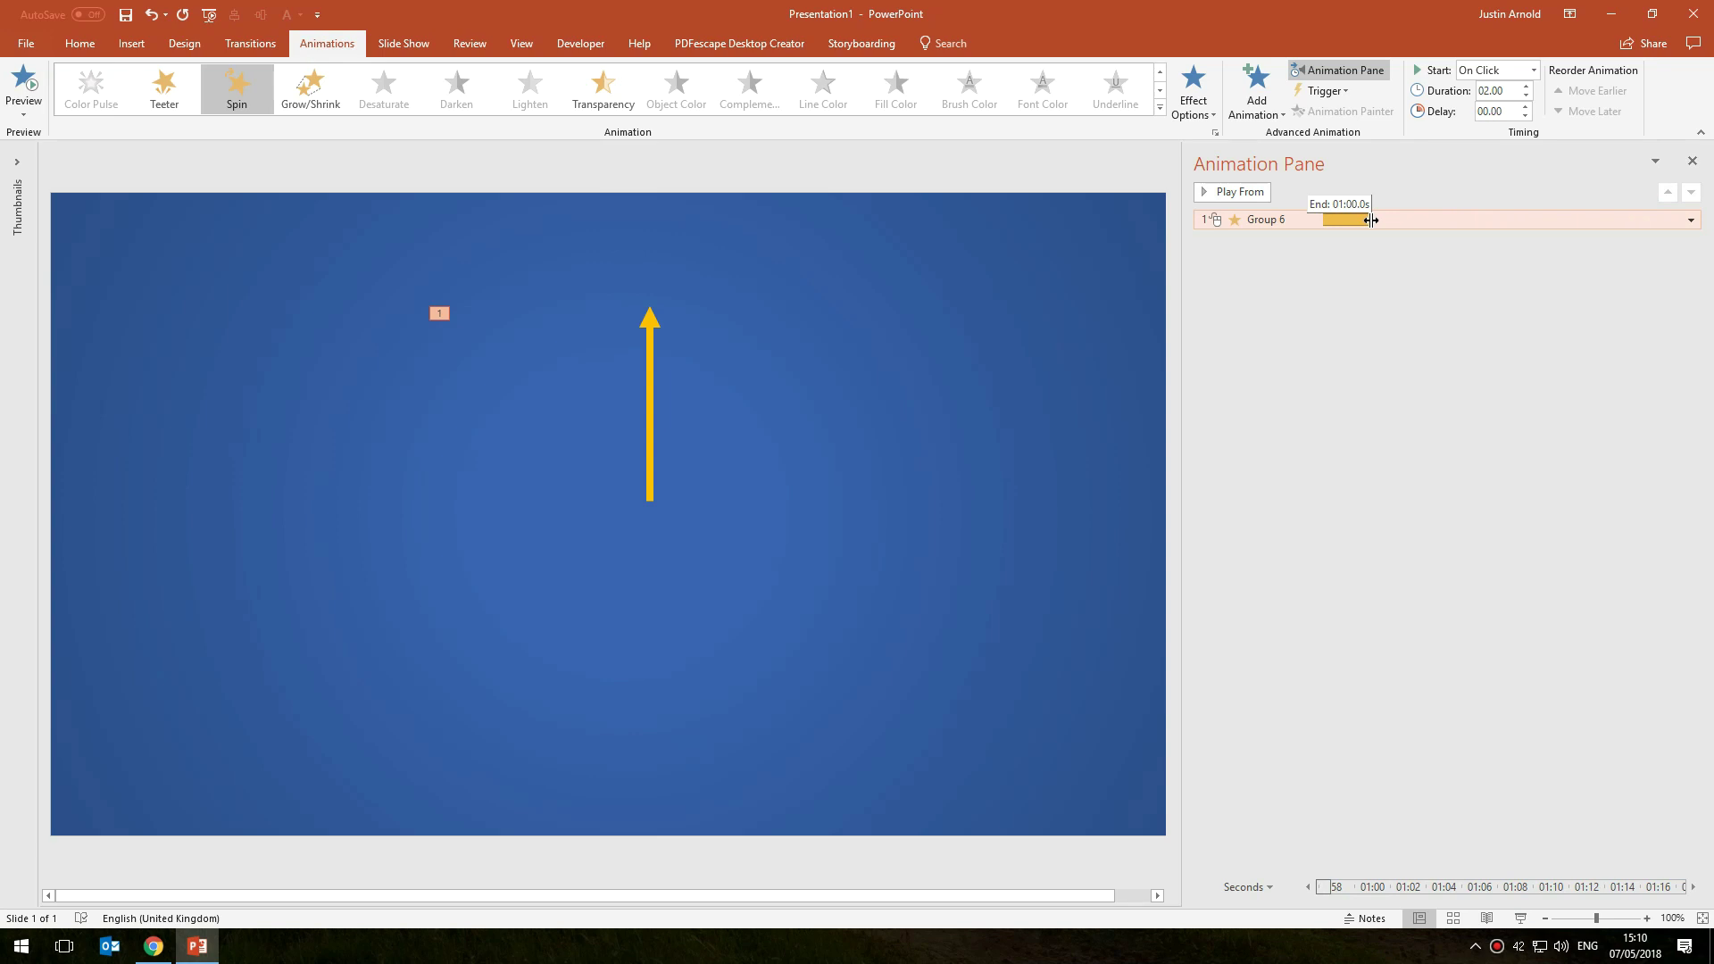
pyautogui.moveTo(1372, 220); pyautogui.dragTo(1372, 219)
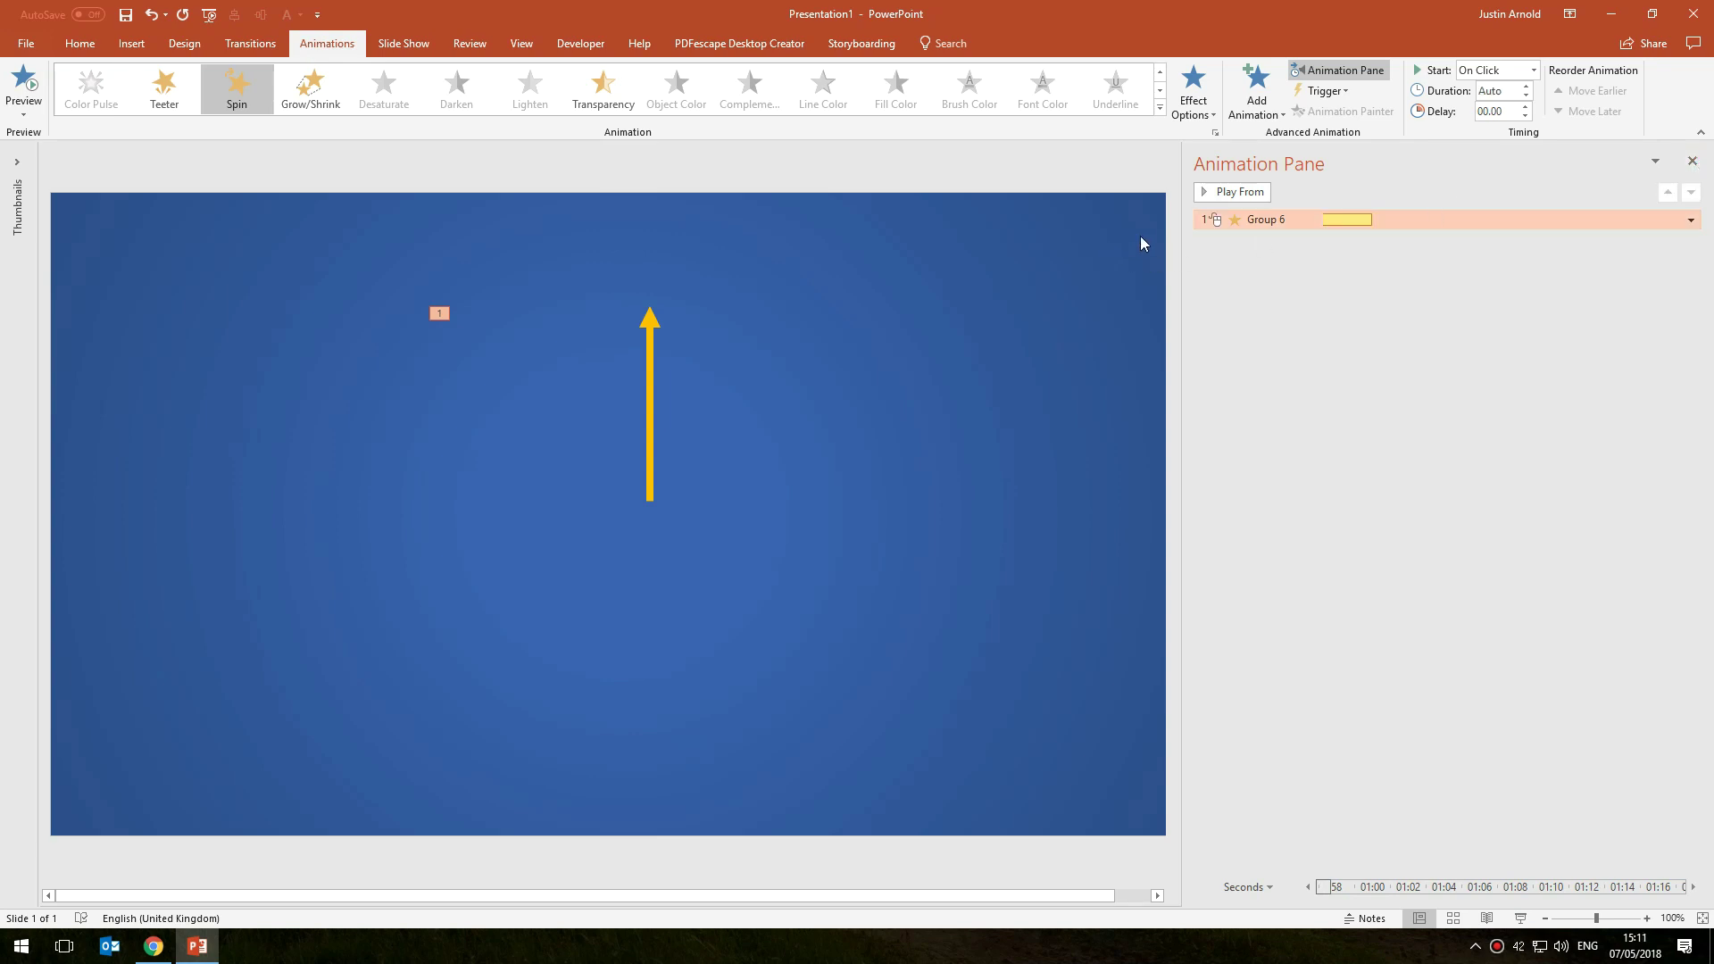
pyautogui.click(1241, 193)
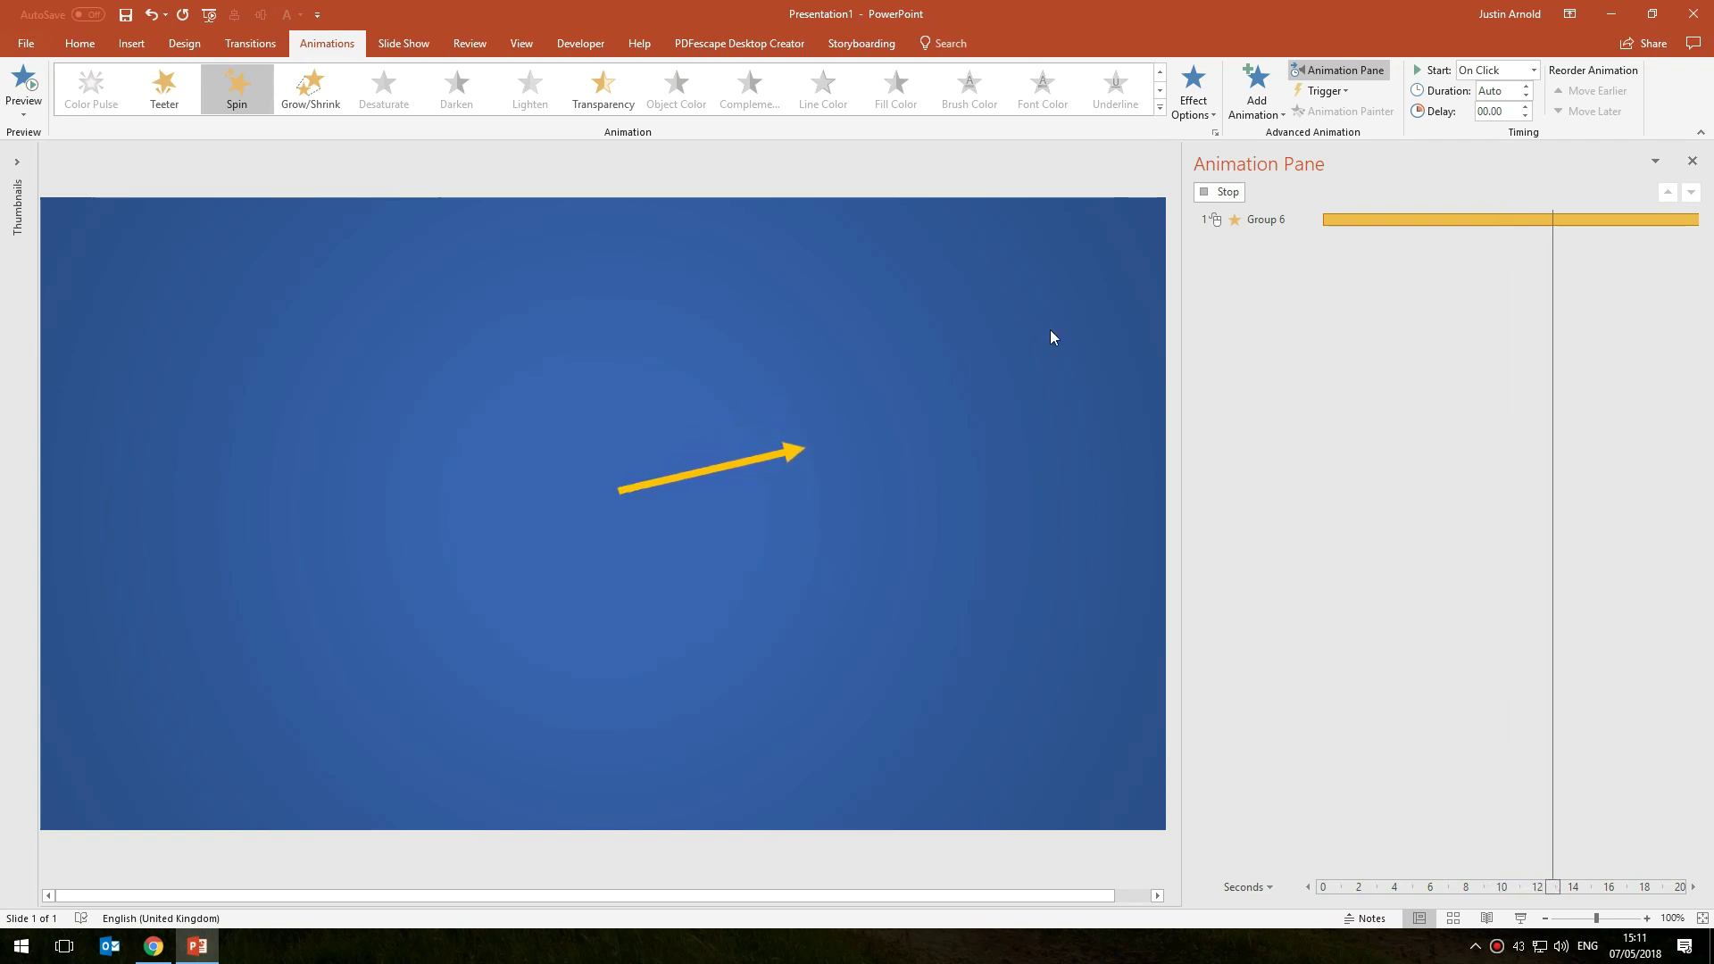
pyautogui.click(1682, 160)
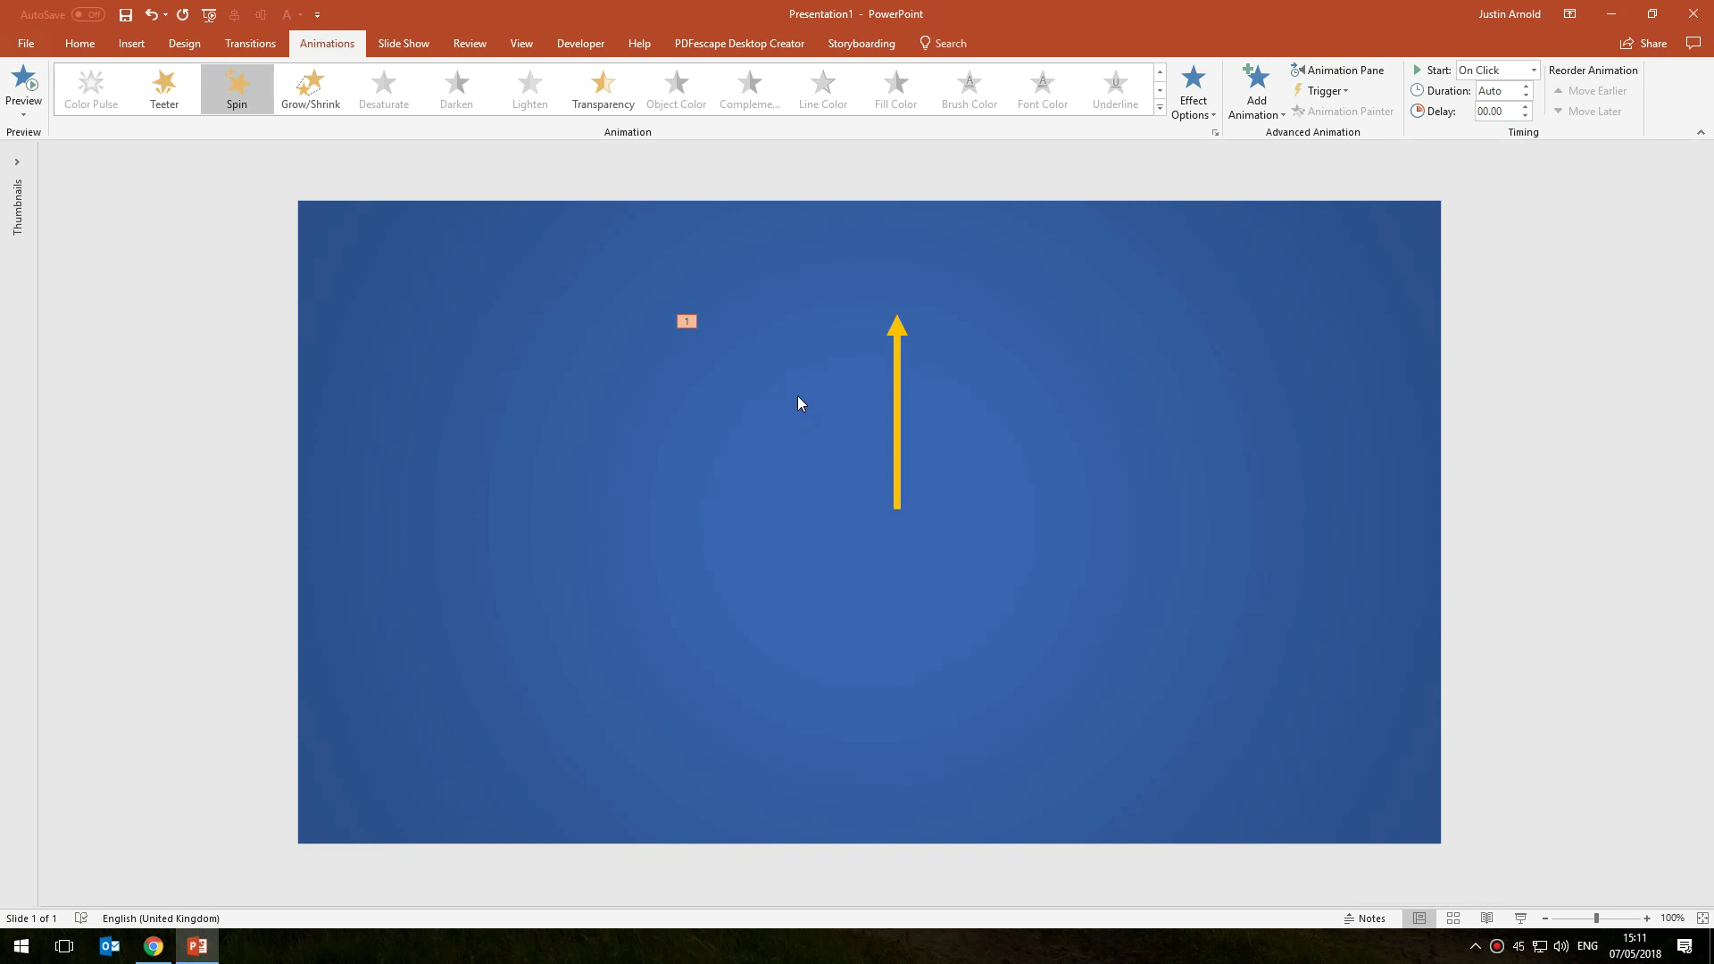
# Reopen the Animation Pane from the Animations tab.
pyautogui.click(1347, 71)
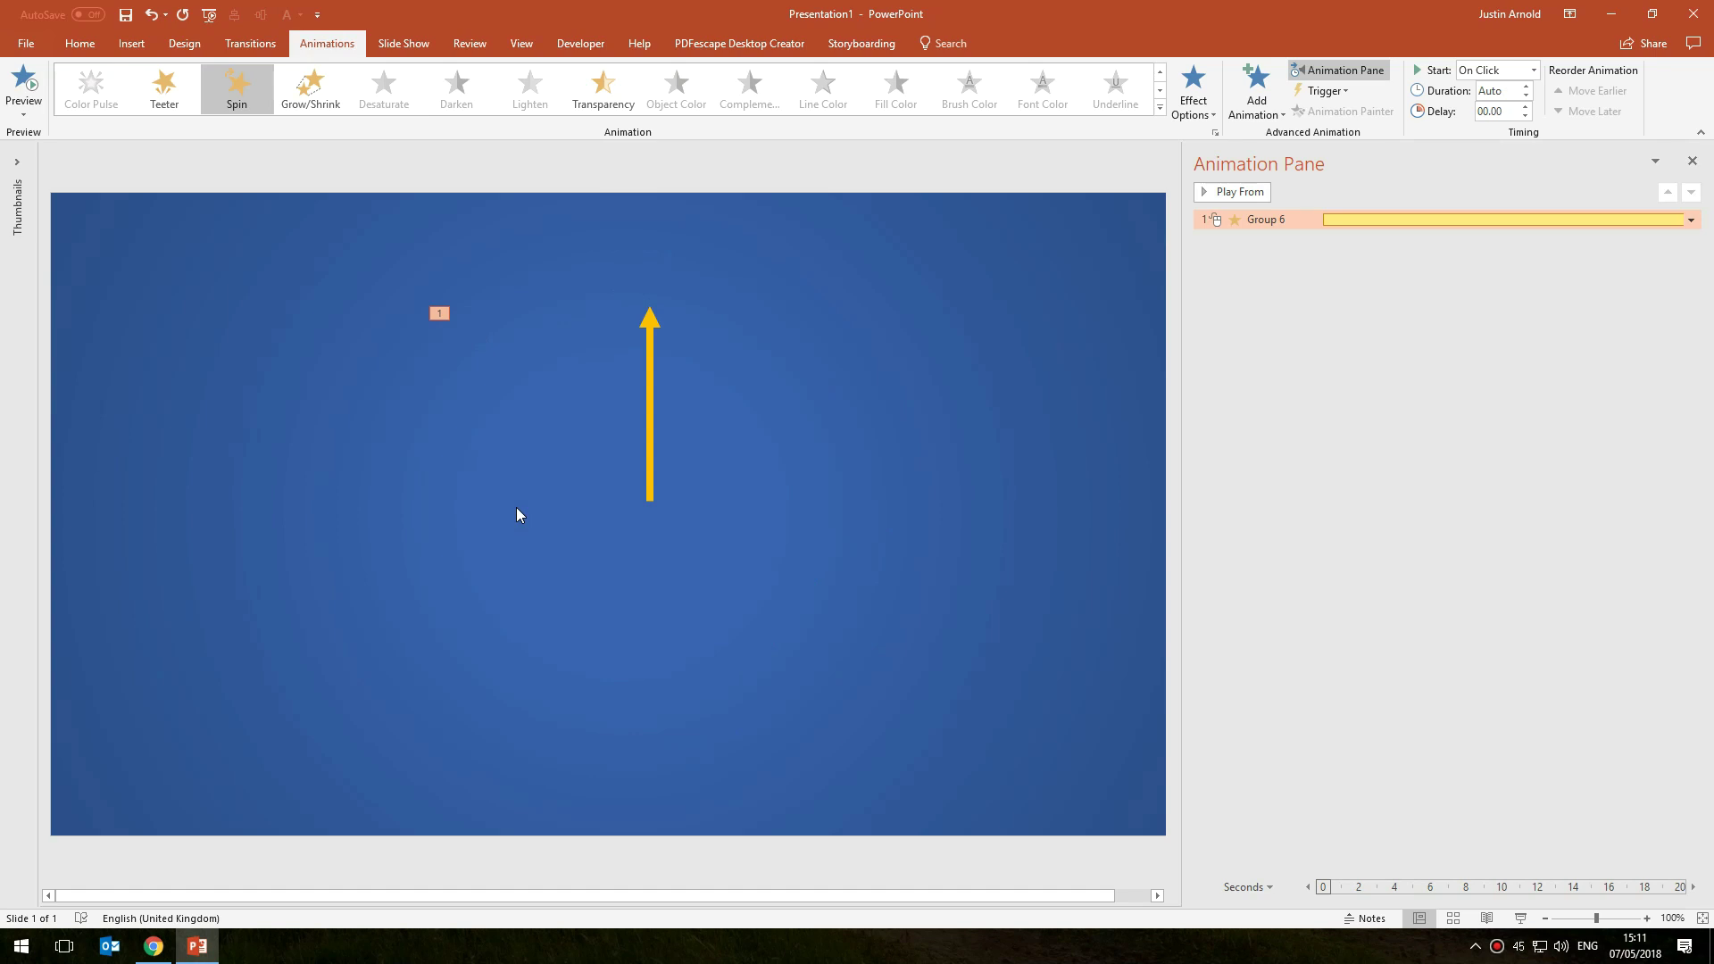
# Open the Spin effect's settings dialog and review its Effect and Timing tabs.
pyautogui.doubleClick(1345, 221)
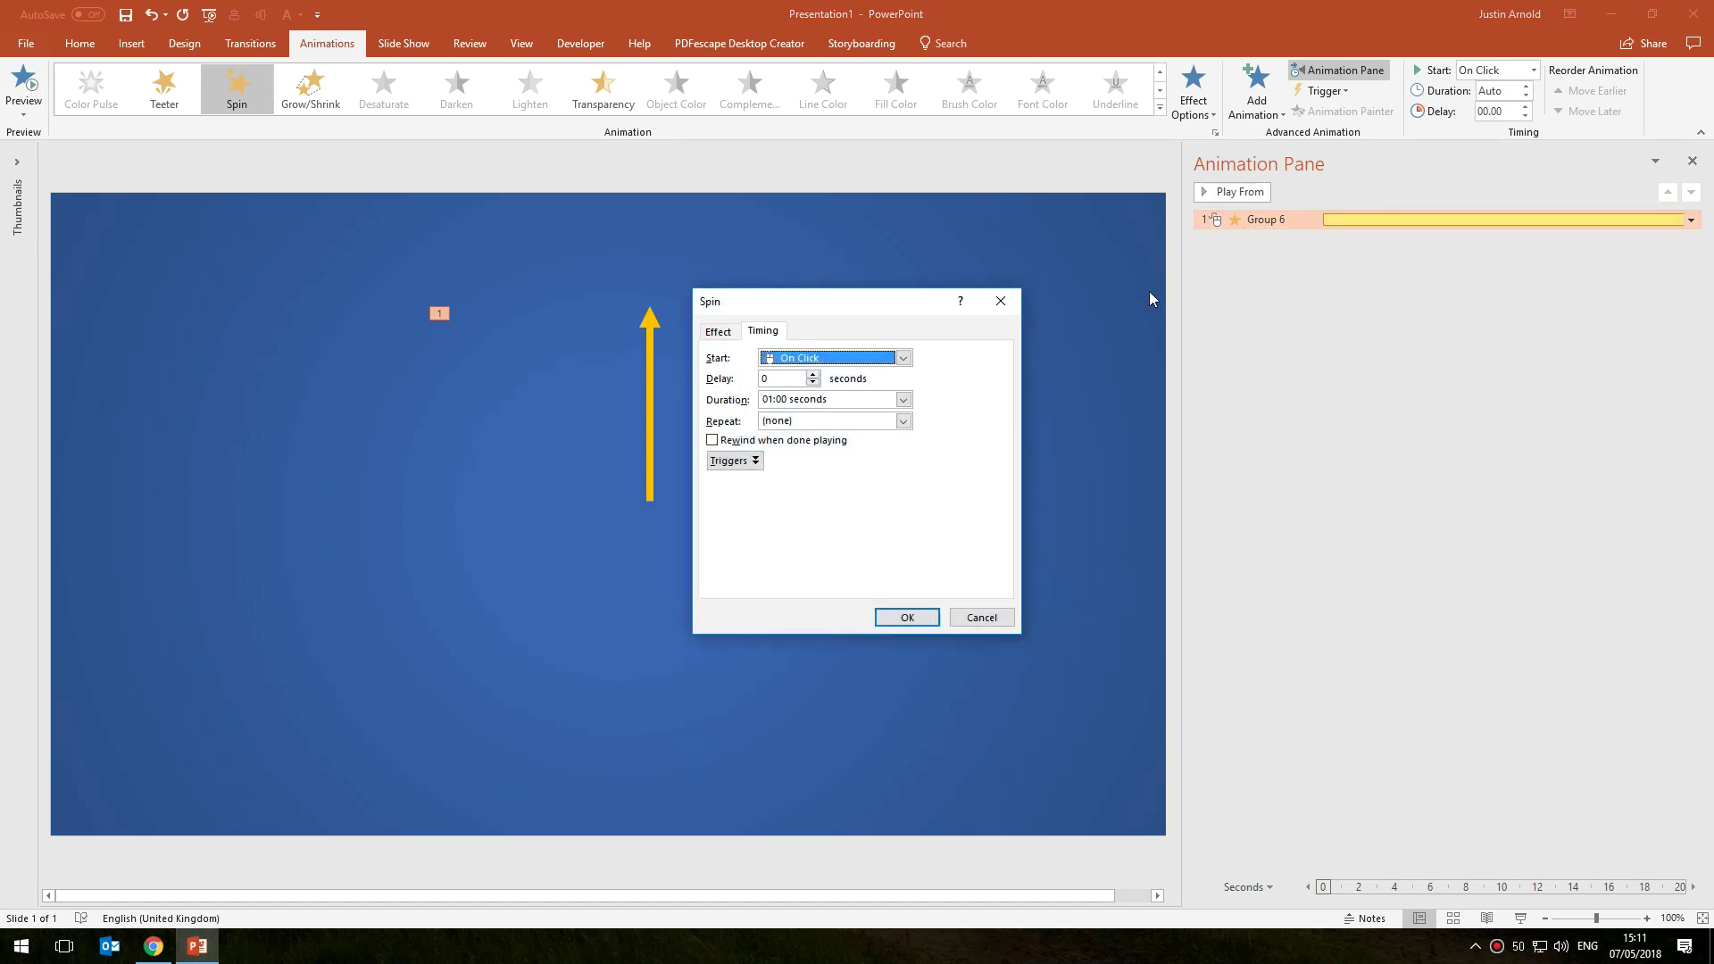
pyautogui.moveTo(855, 304); pyautogui.dragTo(856, 259)
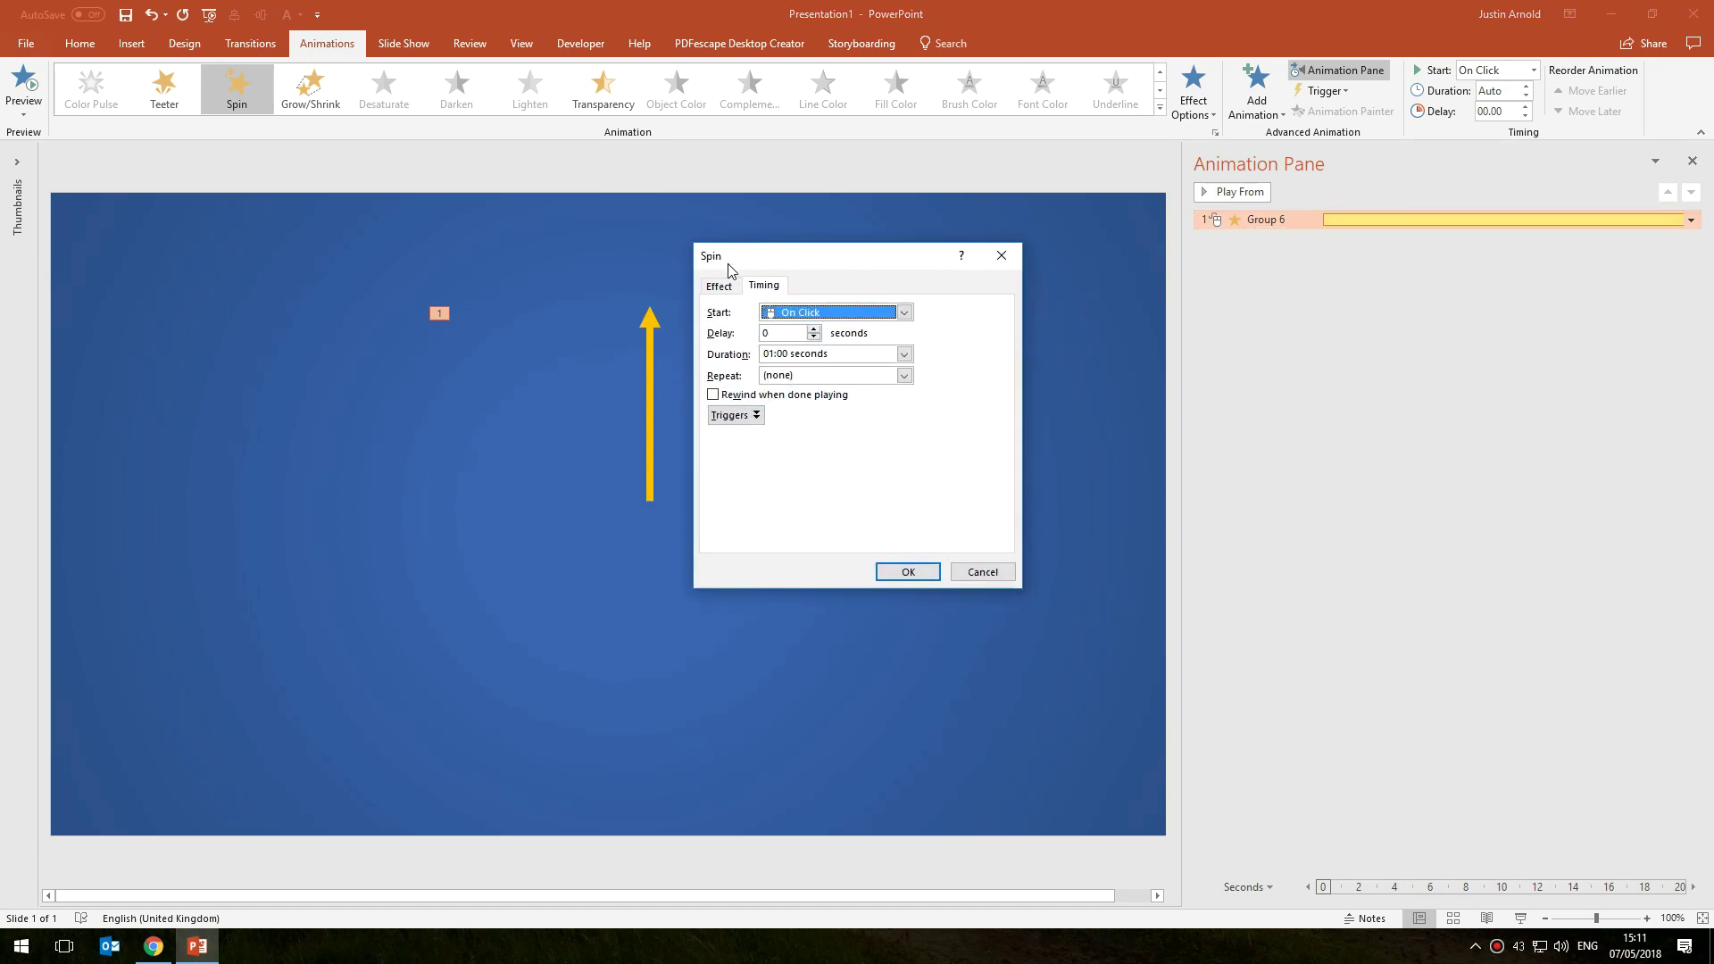
pyautogui.click(721, 288)
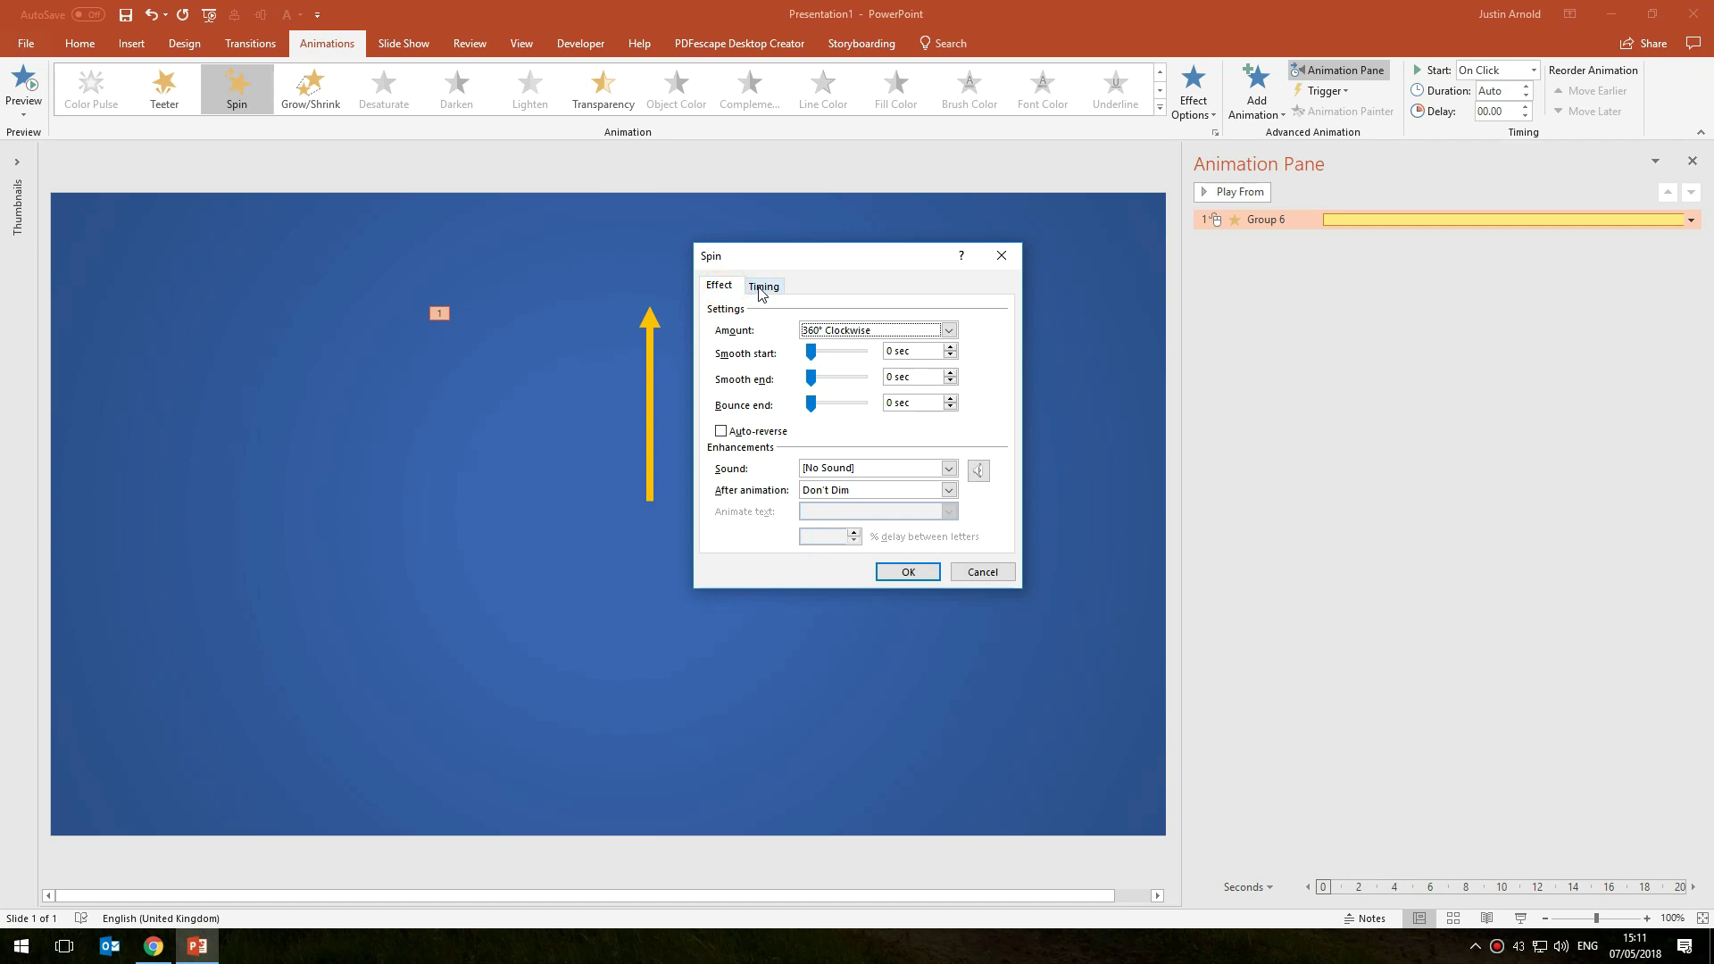
pyautogui.click(764, 286)
pyautogui.click(721, 288)
pyautogui.click(763, 286)
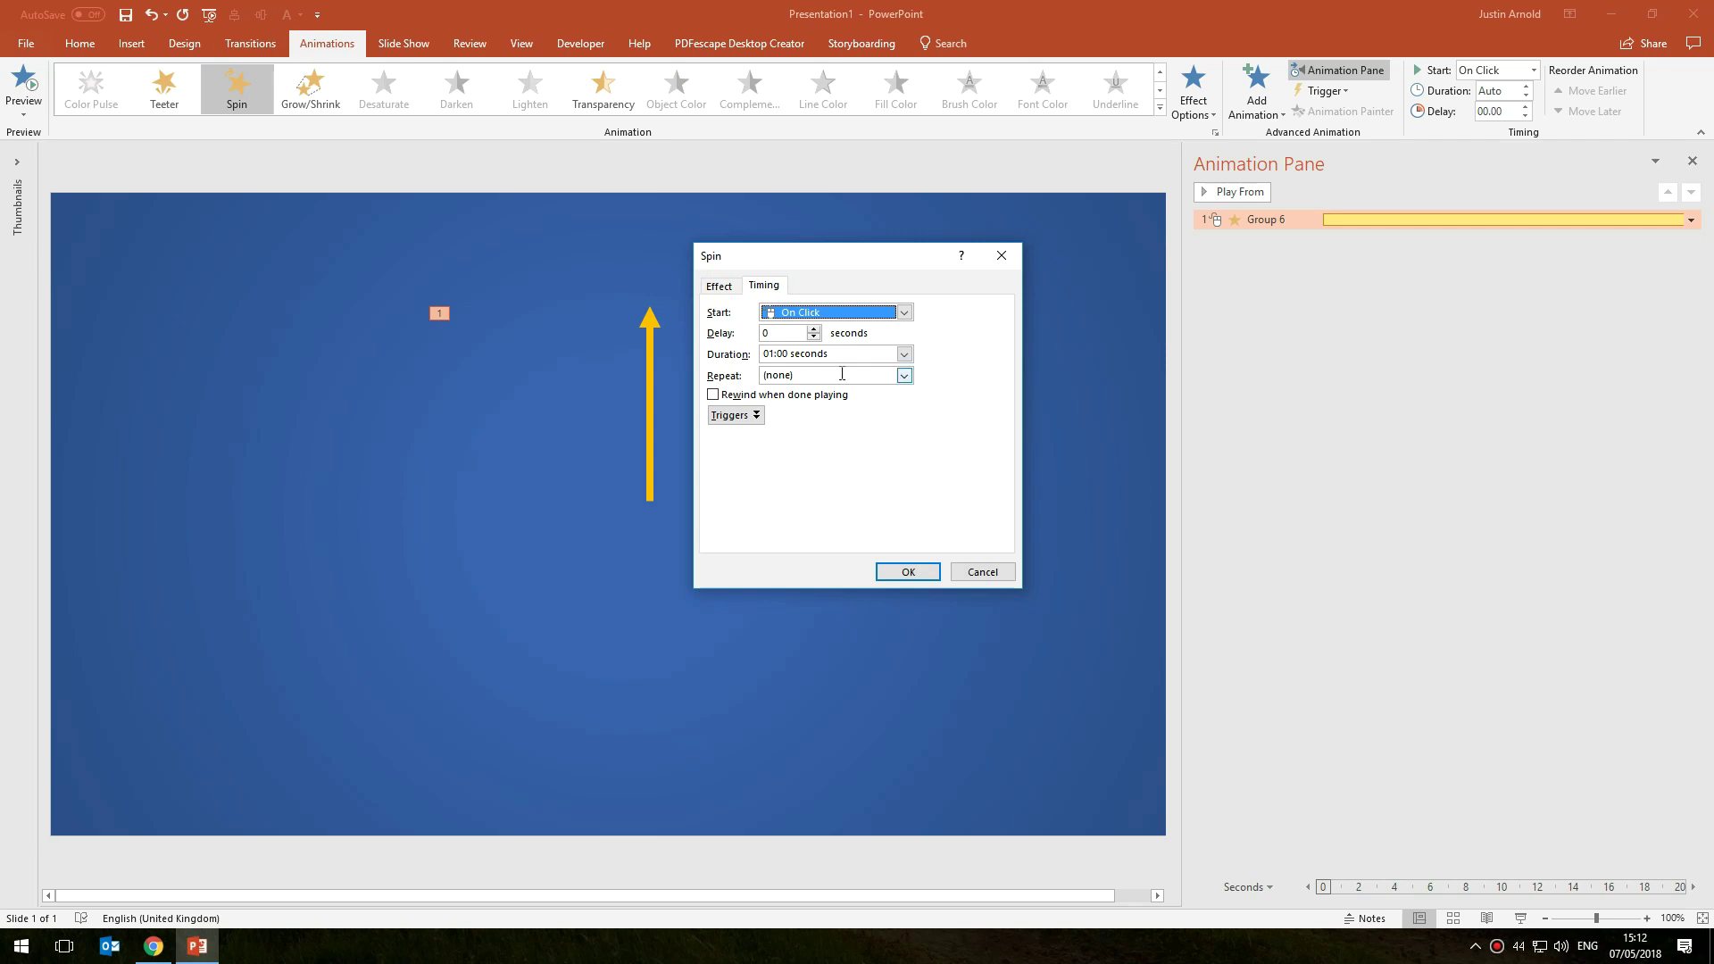
# Set the Spin to repeat 3 times and confirm with OK.
pyautogui.click(904, 376)
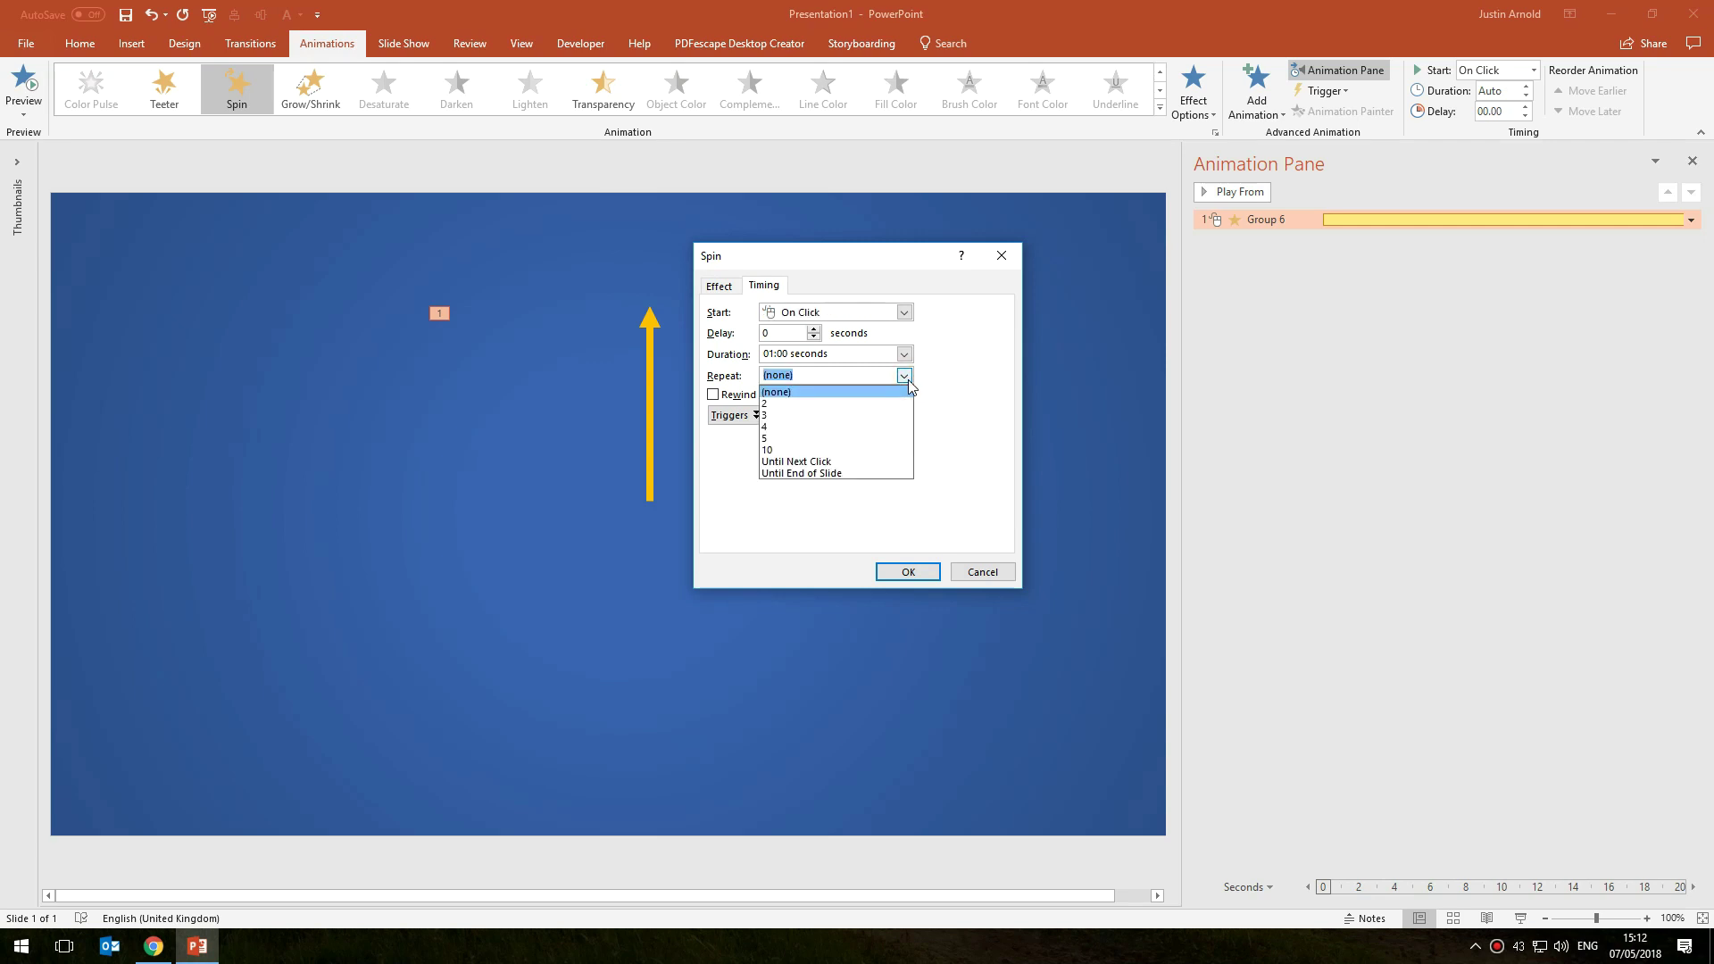
pyautogui.click(770, 416)
pyautogui.click(807, 374)
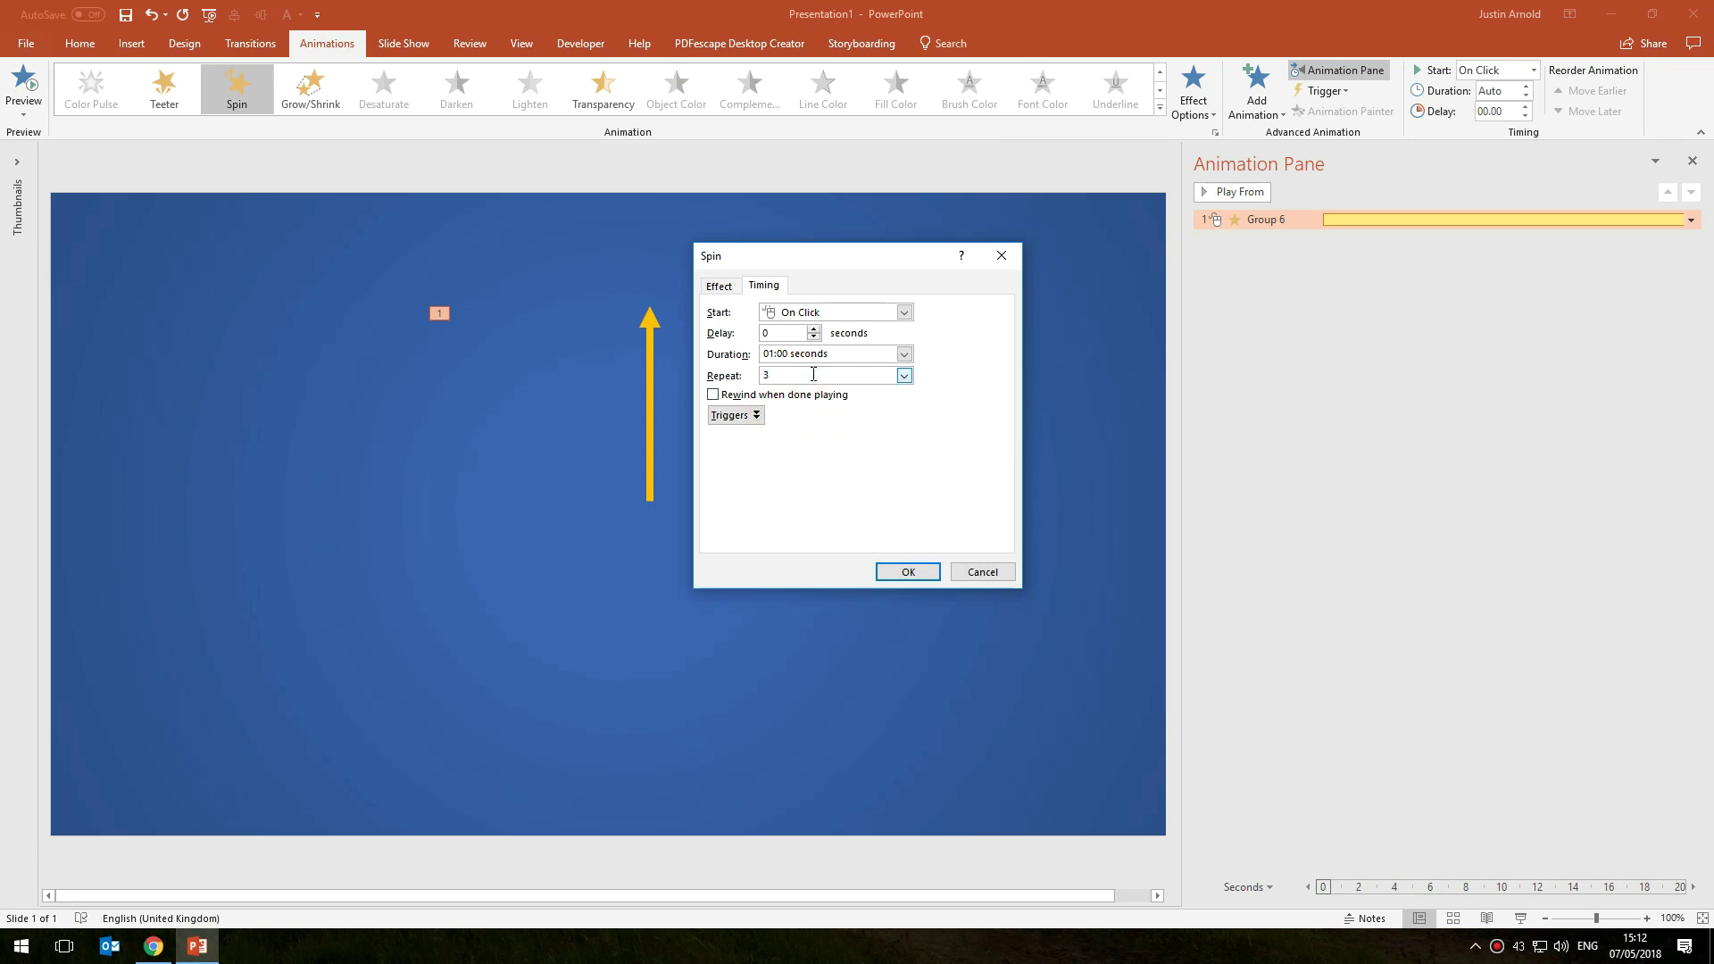
pyautogui.doubleClick(806, 374)
pyautogui.click(811, 378)
pyautogui.click(895, 573)
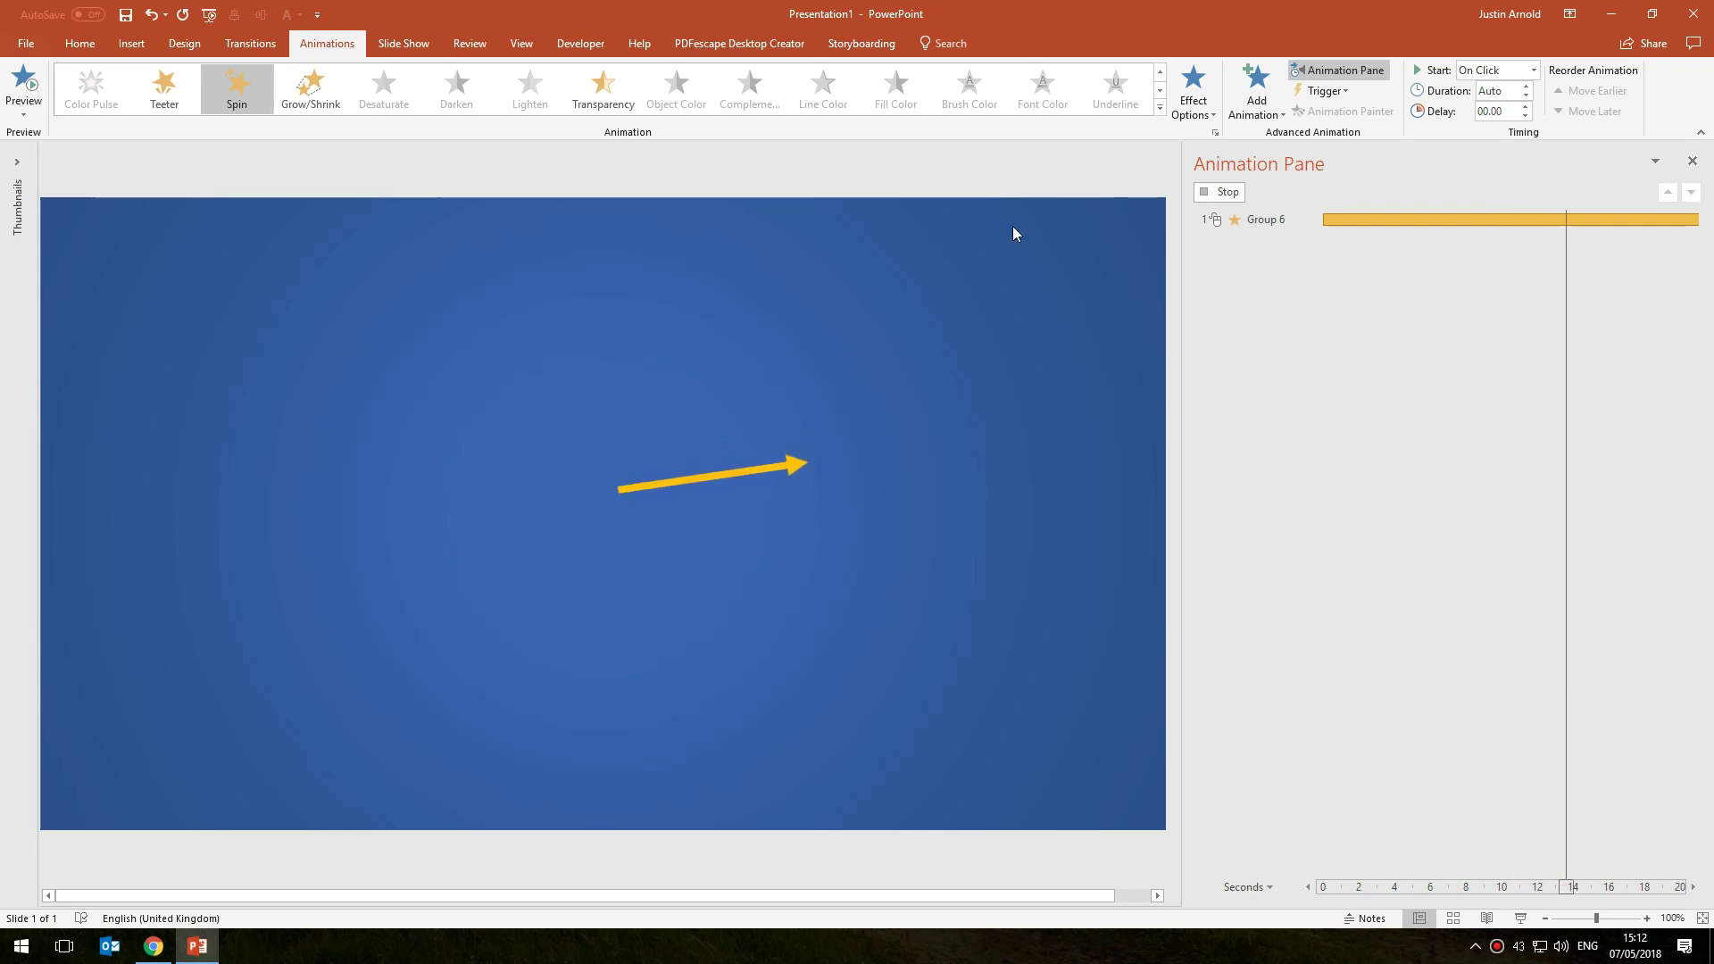
# Stop the preview and confirm the Group 6 Spin effect's sound stays at no sound, cancelling without changes.
pyautogui.click(1229, 192)
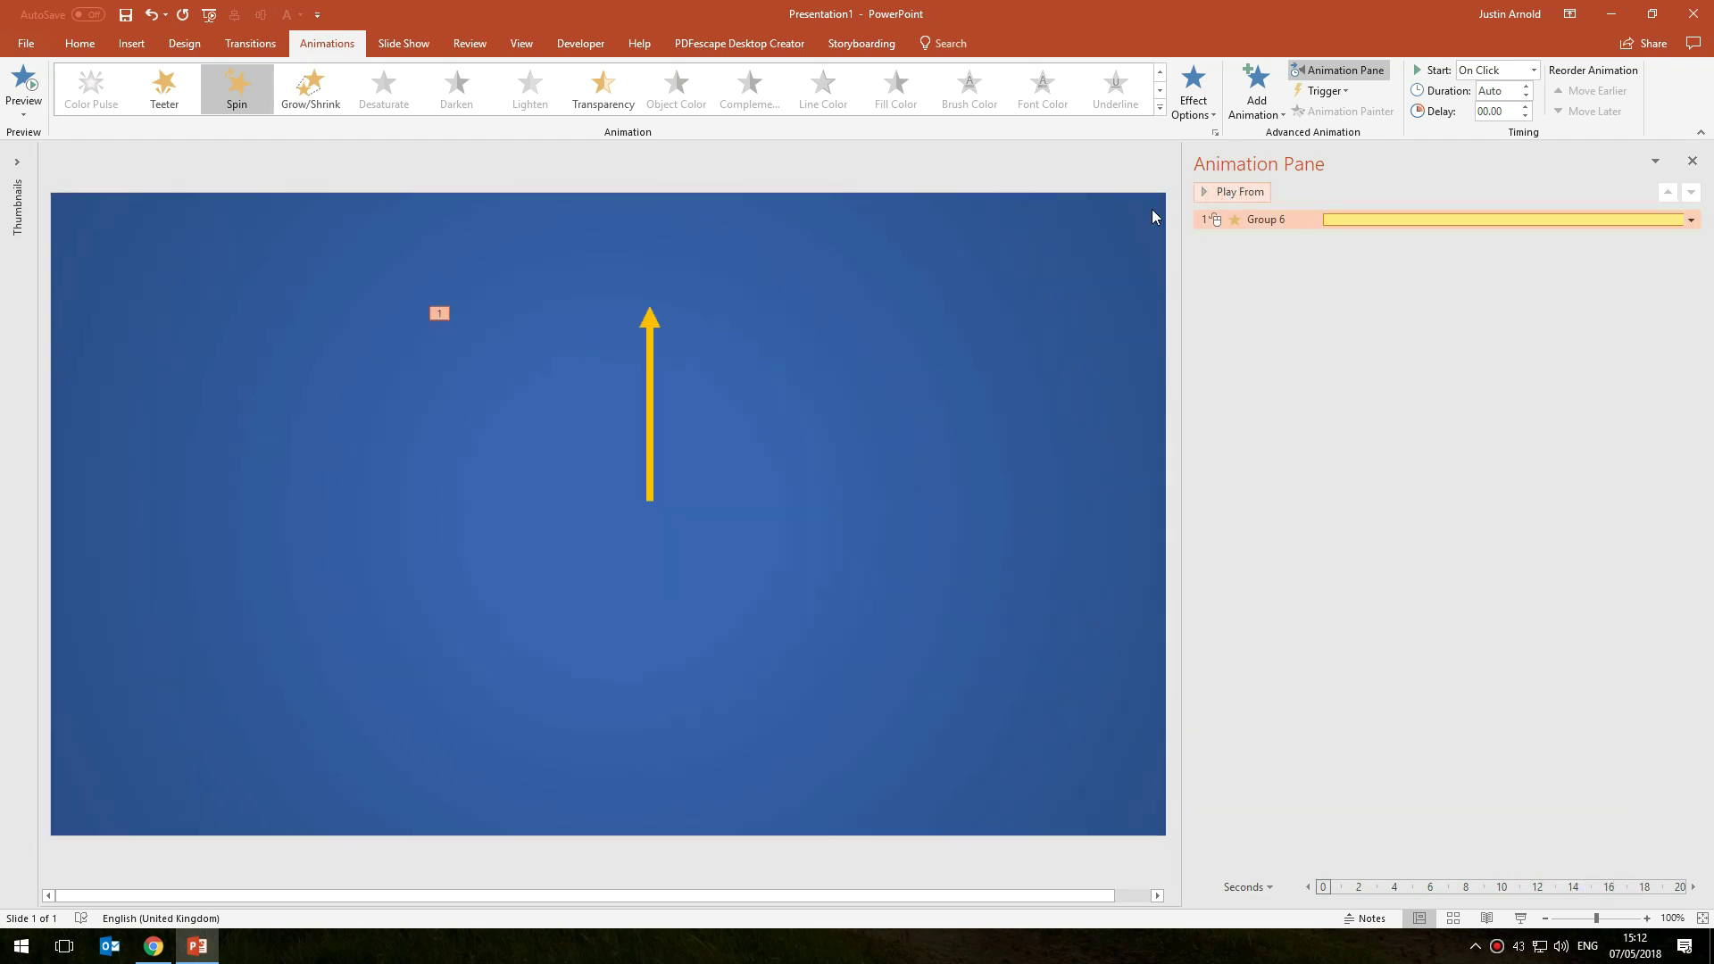
pyautogui.doubleClick(1378, 218)
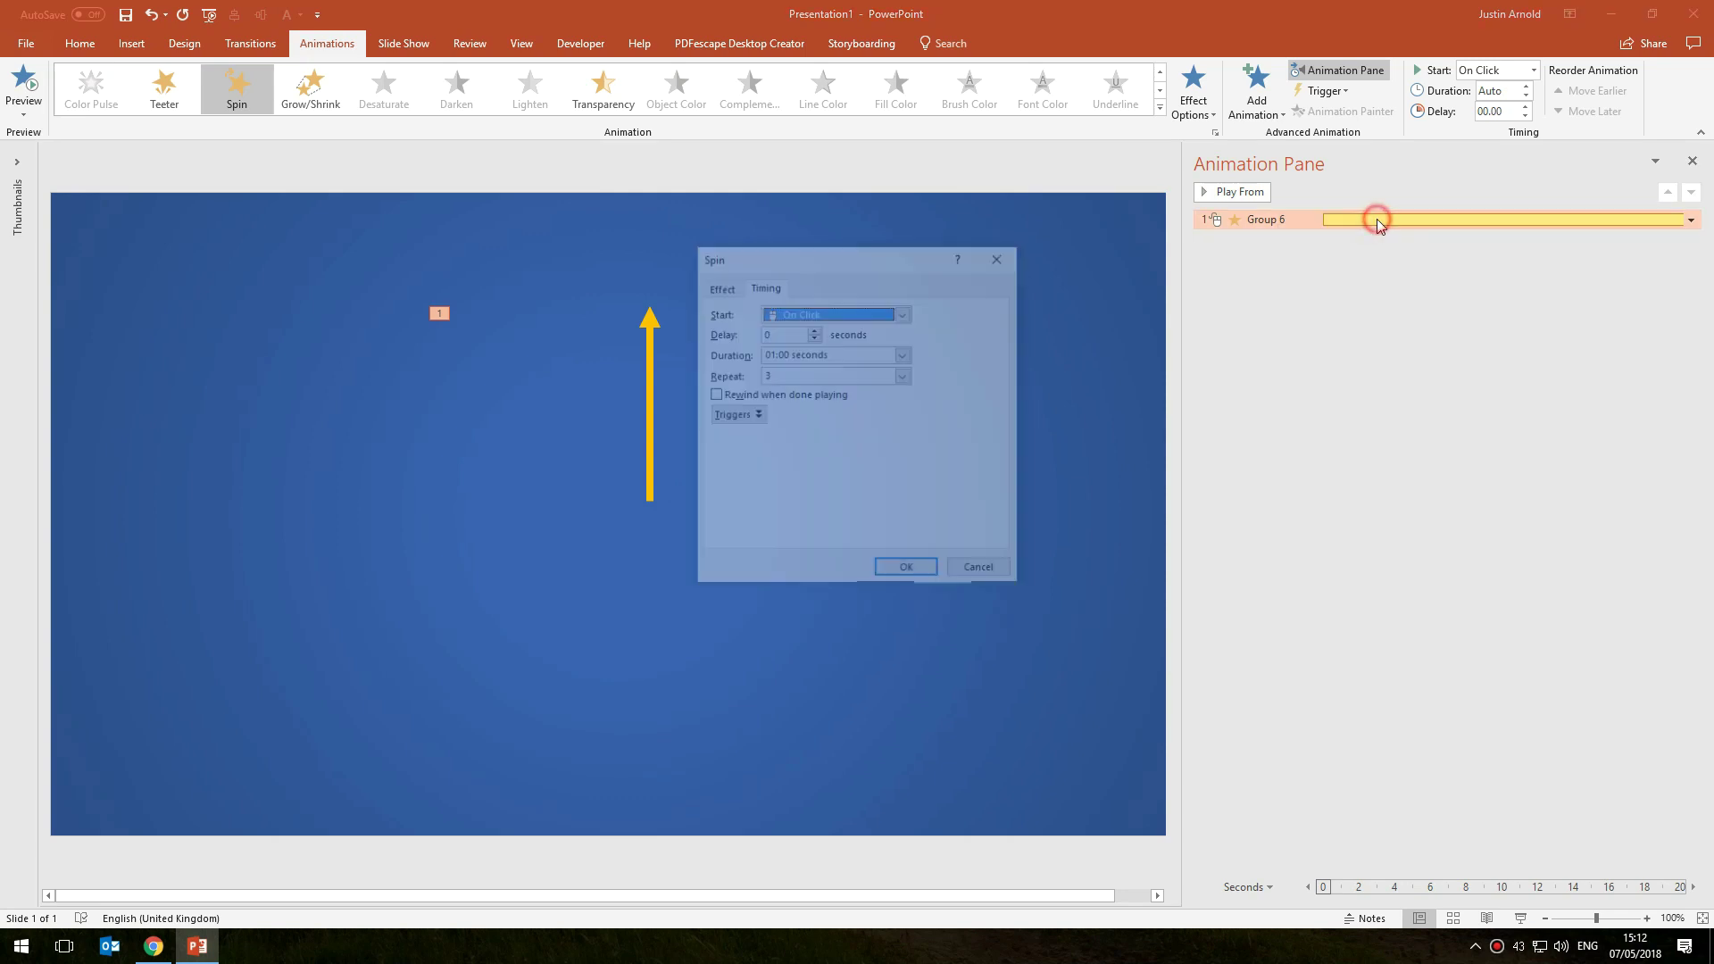
pyautogui.click(717, 286)
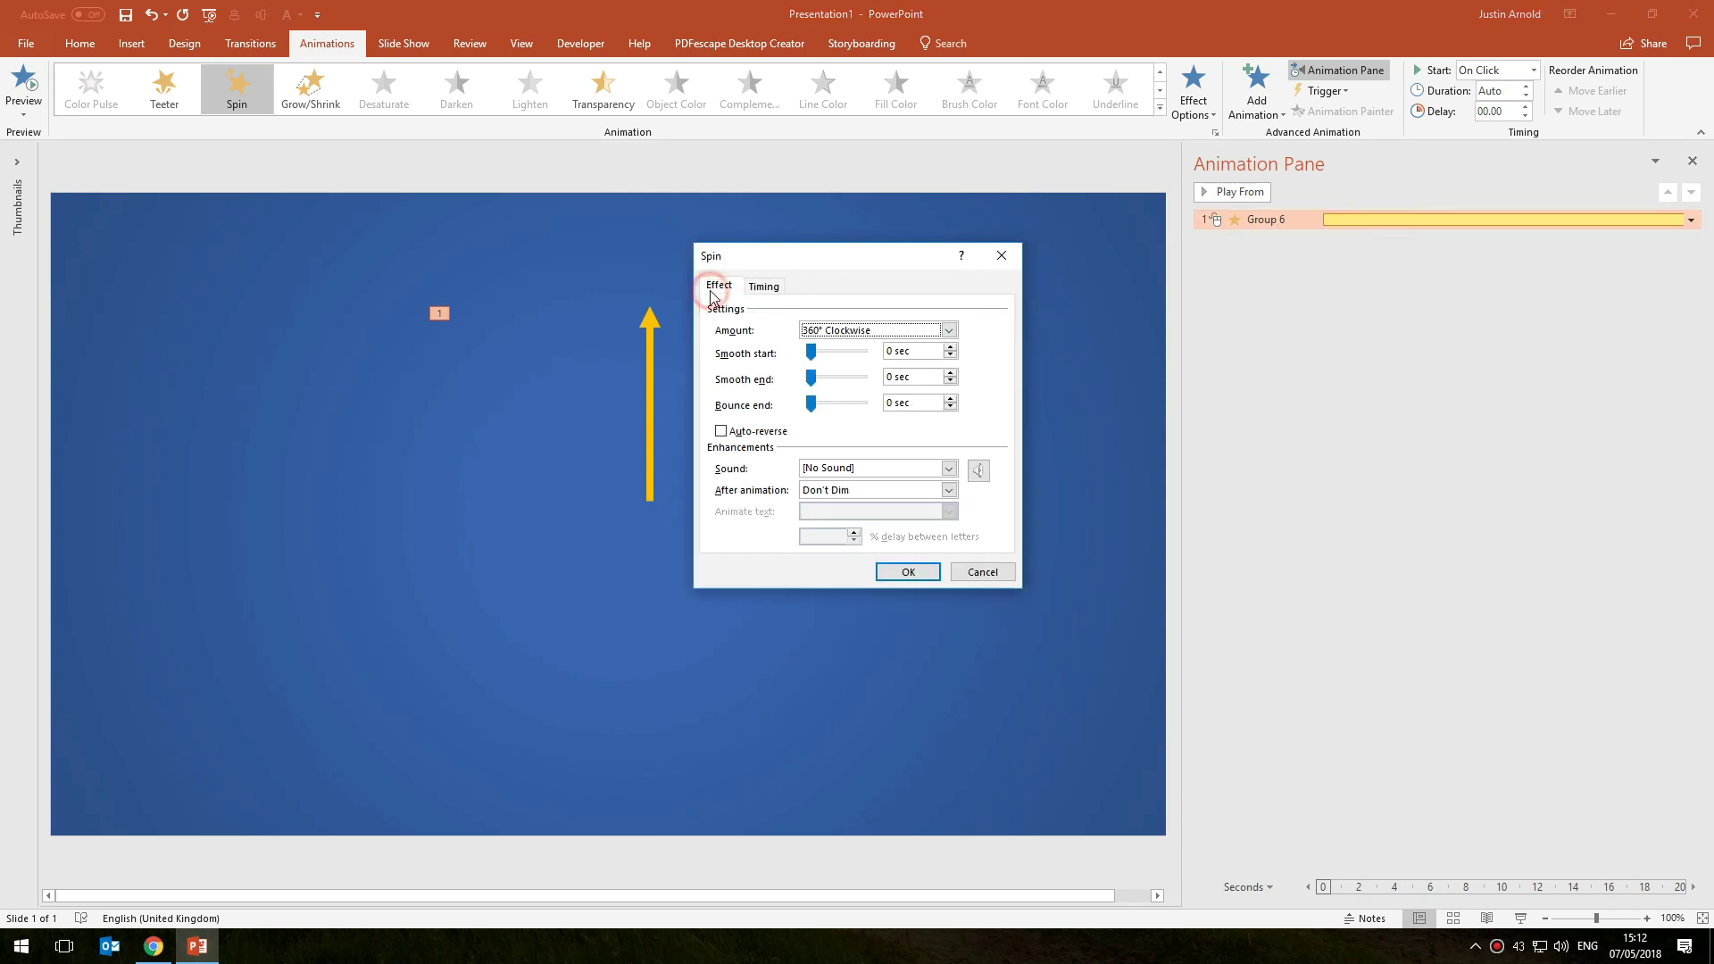
pyautogui.moveTo(773, 259); pyautogui.dragTo(731, 259)
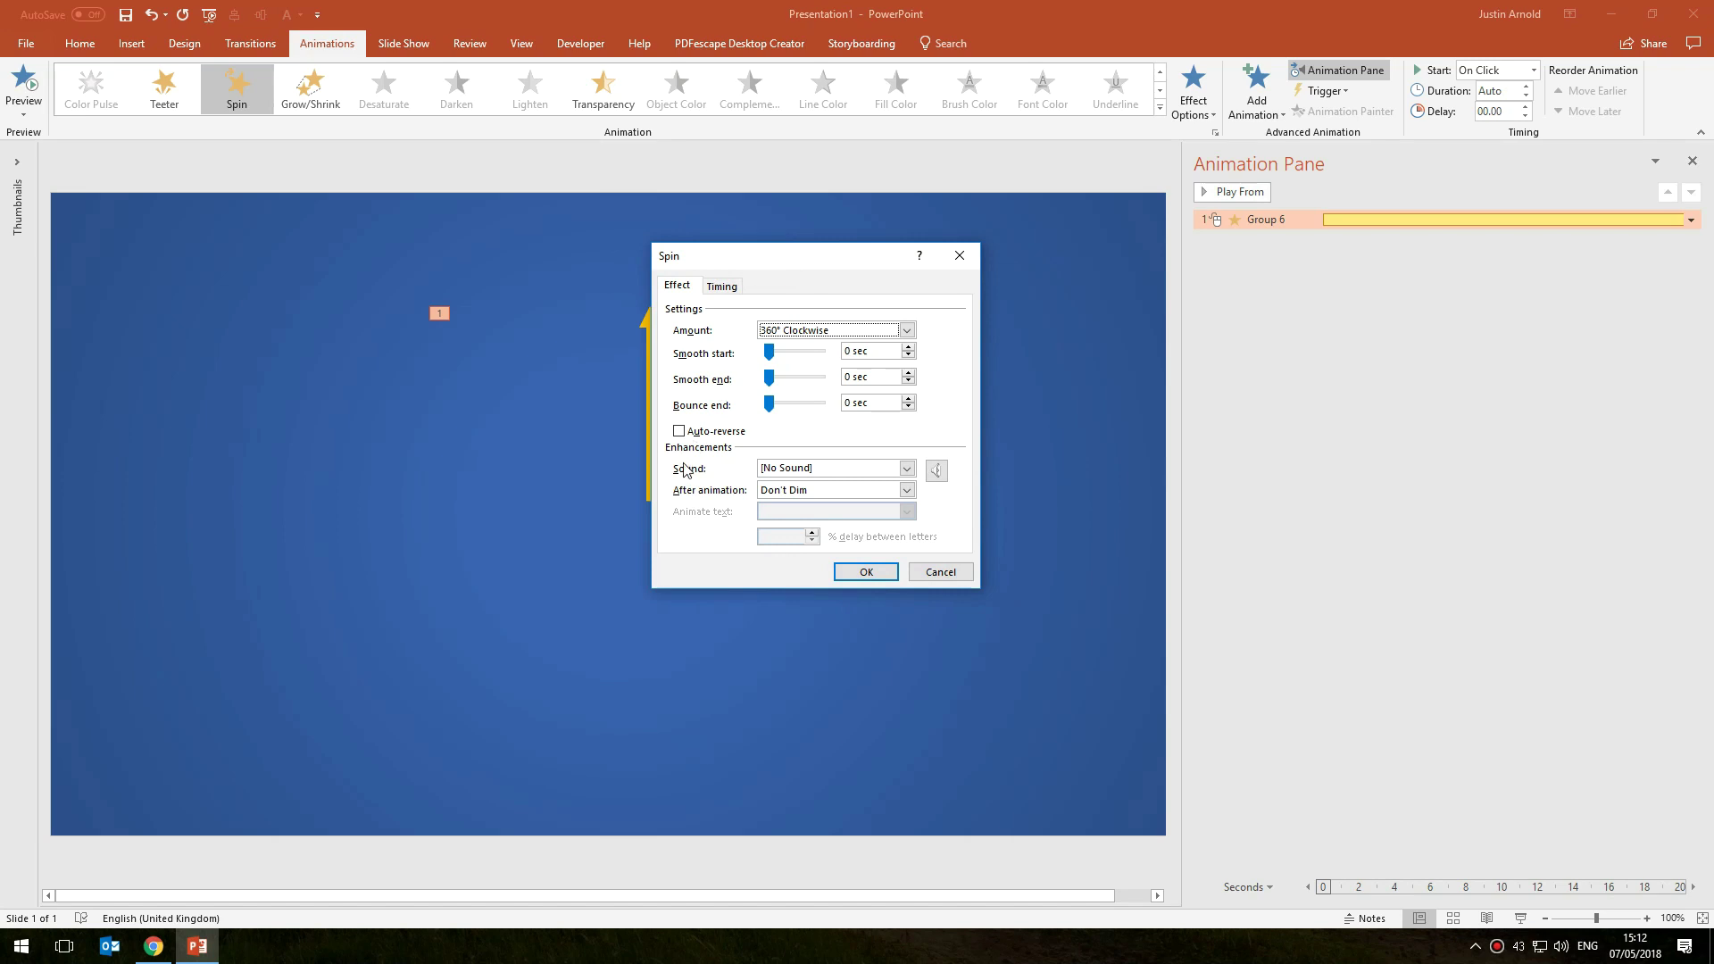
pyautogui.click(909, 466)
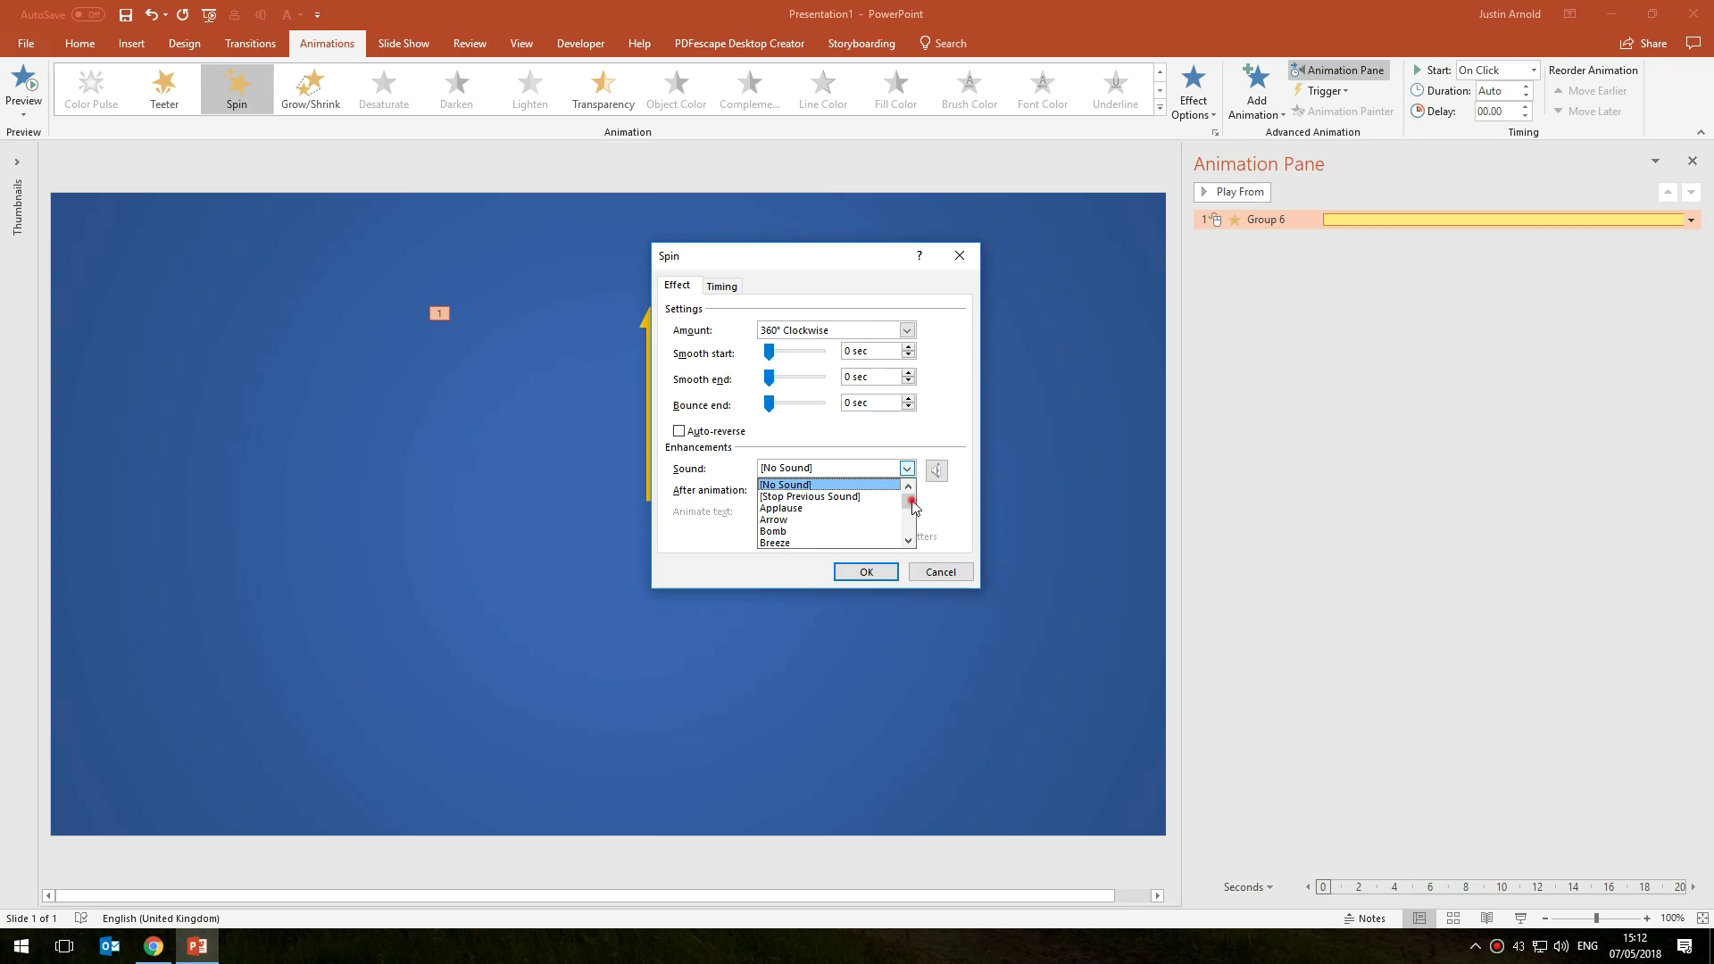
pyautogui.moveTo(910, 502); pyautogui.dragTo(908, 528)
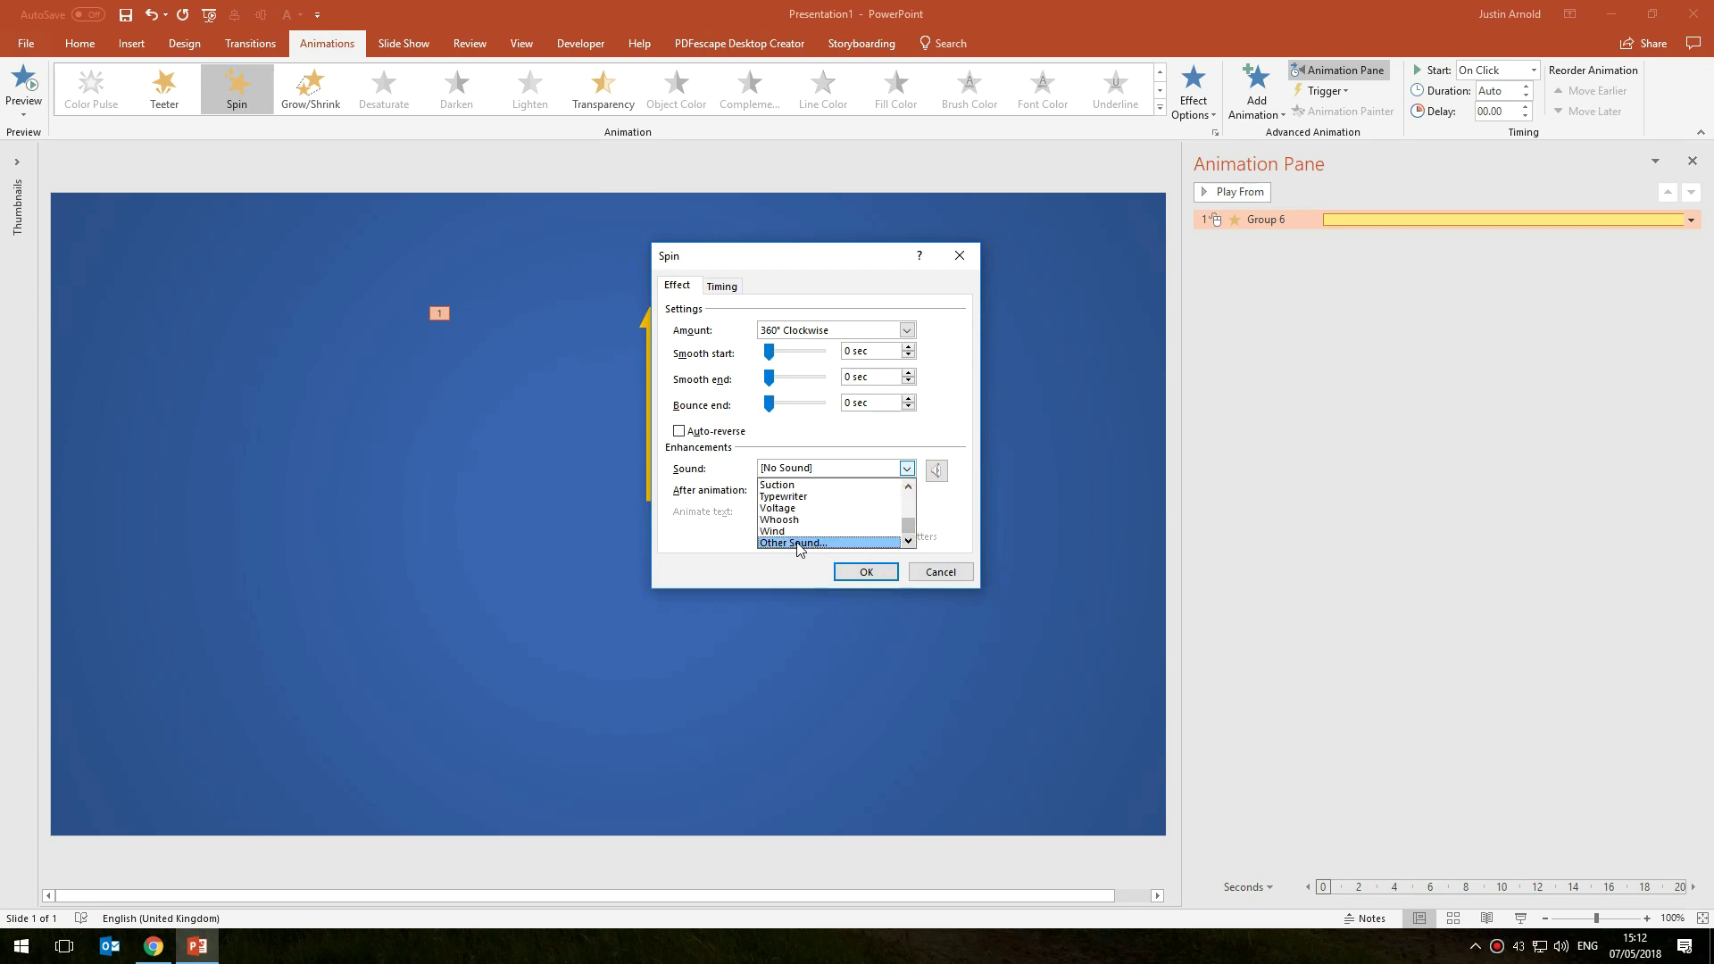
pyautogui.click(900, 432)
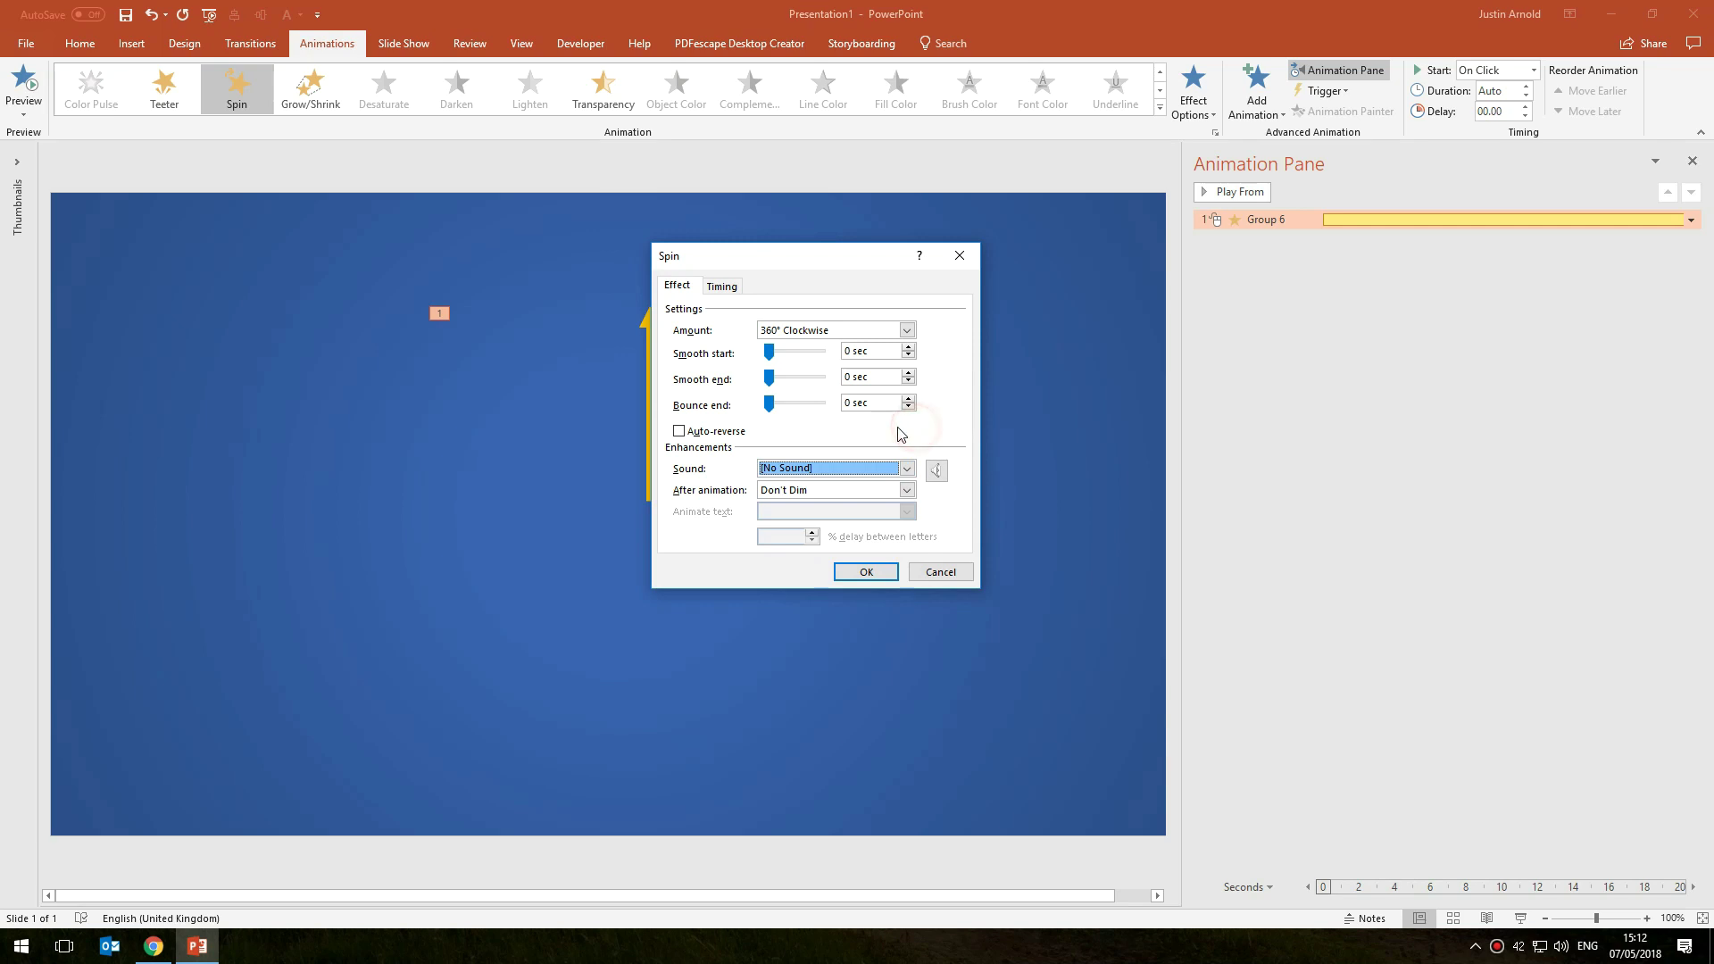
pyautogui.click(947, 576)
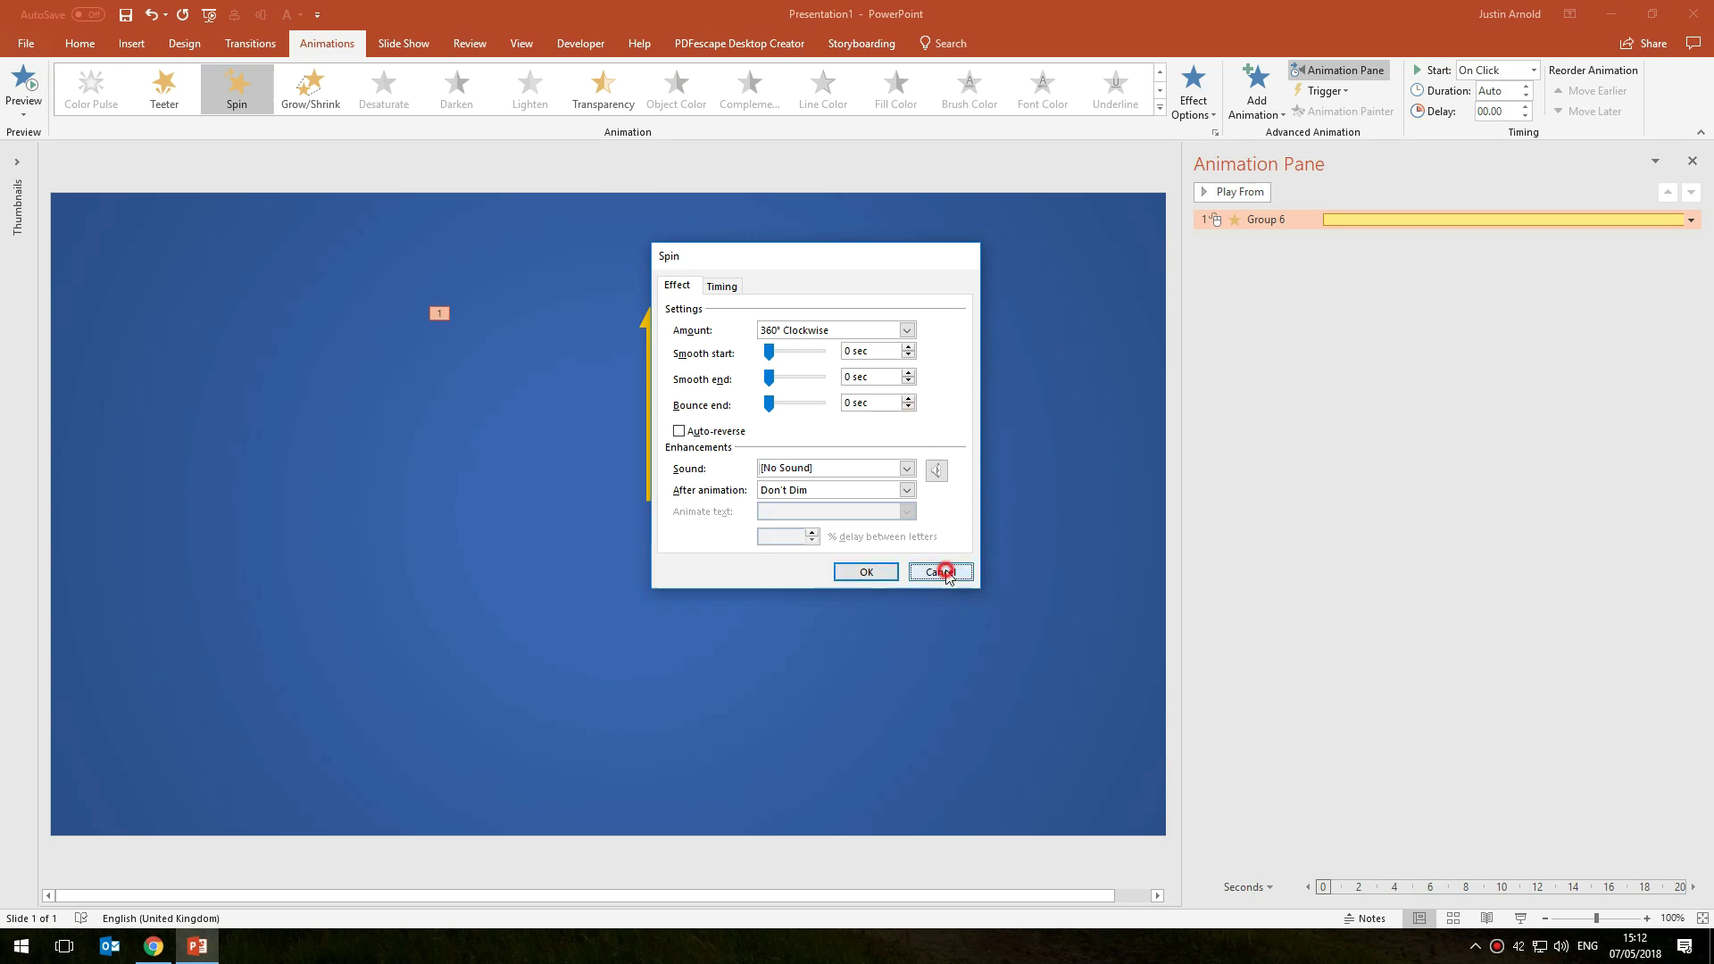
# Close the Animation Pane and draw a large oval circle left of the arrow.
pyautogui.click(1692, 161)
pyautogui.click(882, 242)
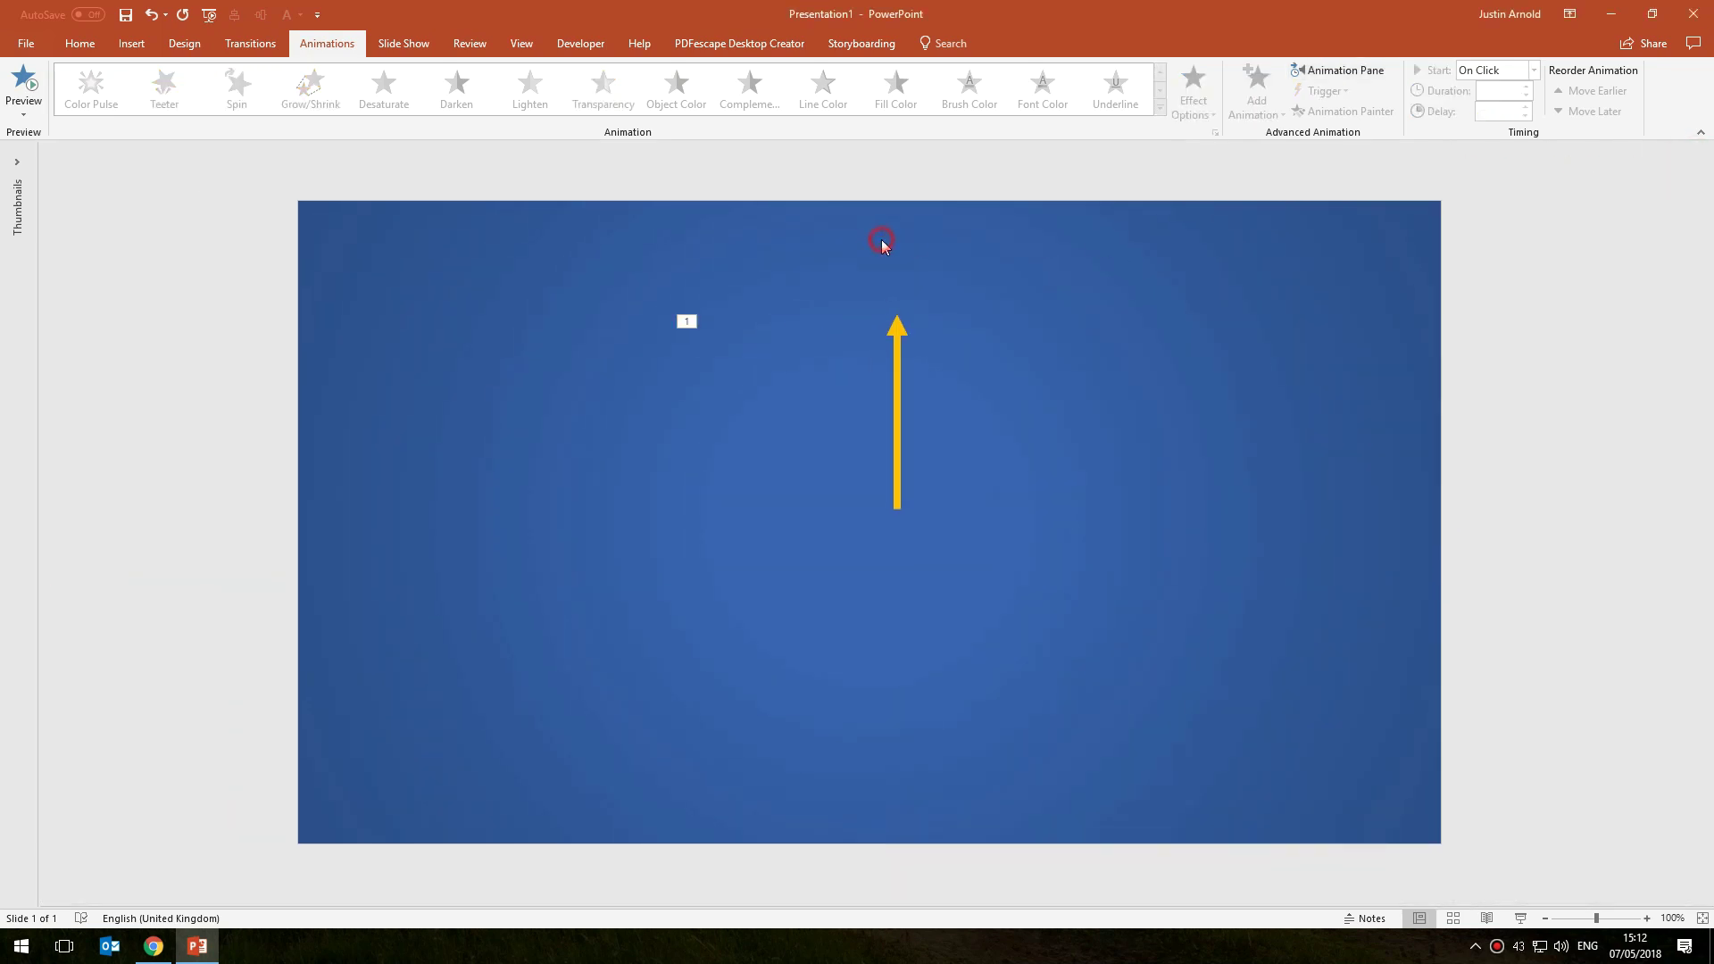
pyautogui.click(131, 43)
pyautogui.click(304, 85)
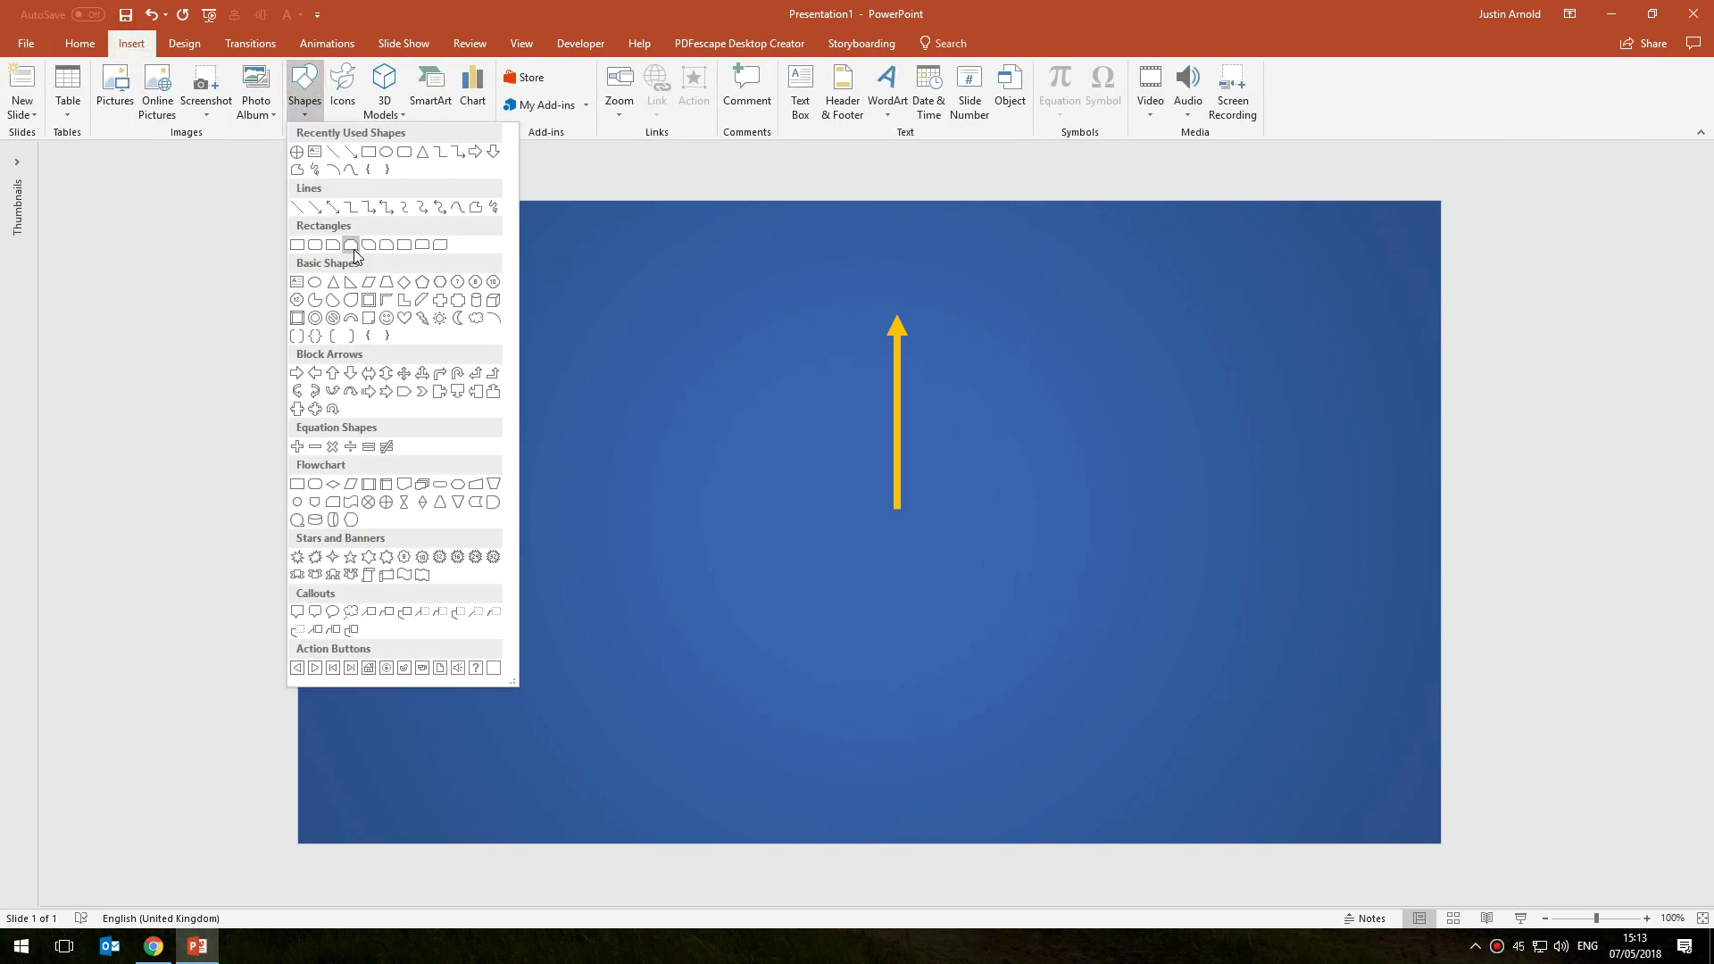
pyautogui.click(386, 152)
pyautogui.moveTo(411, 282); pyautogui.dragTo(844, 678)
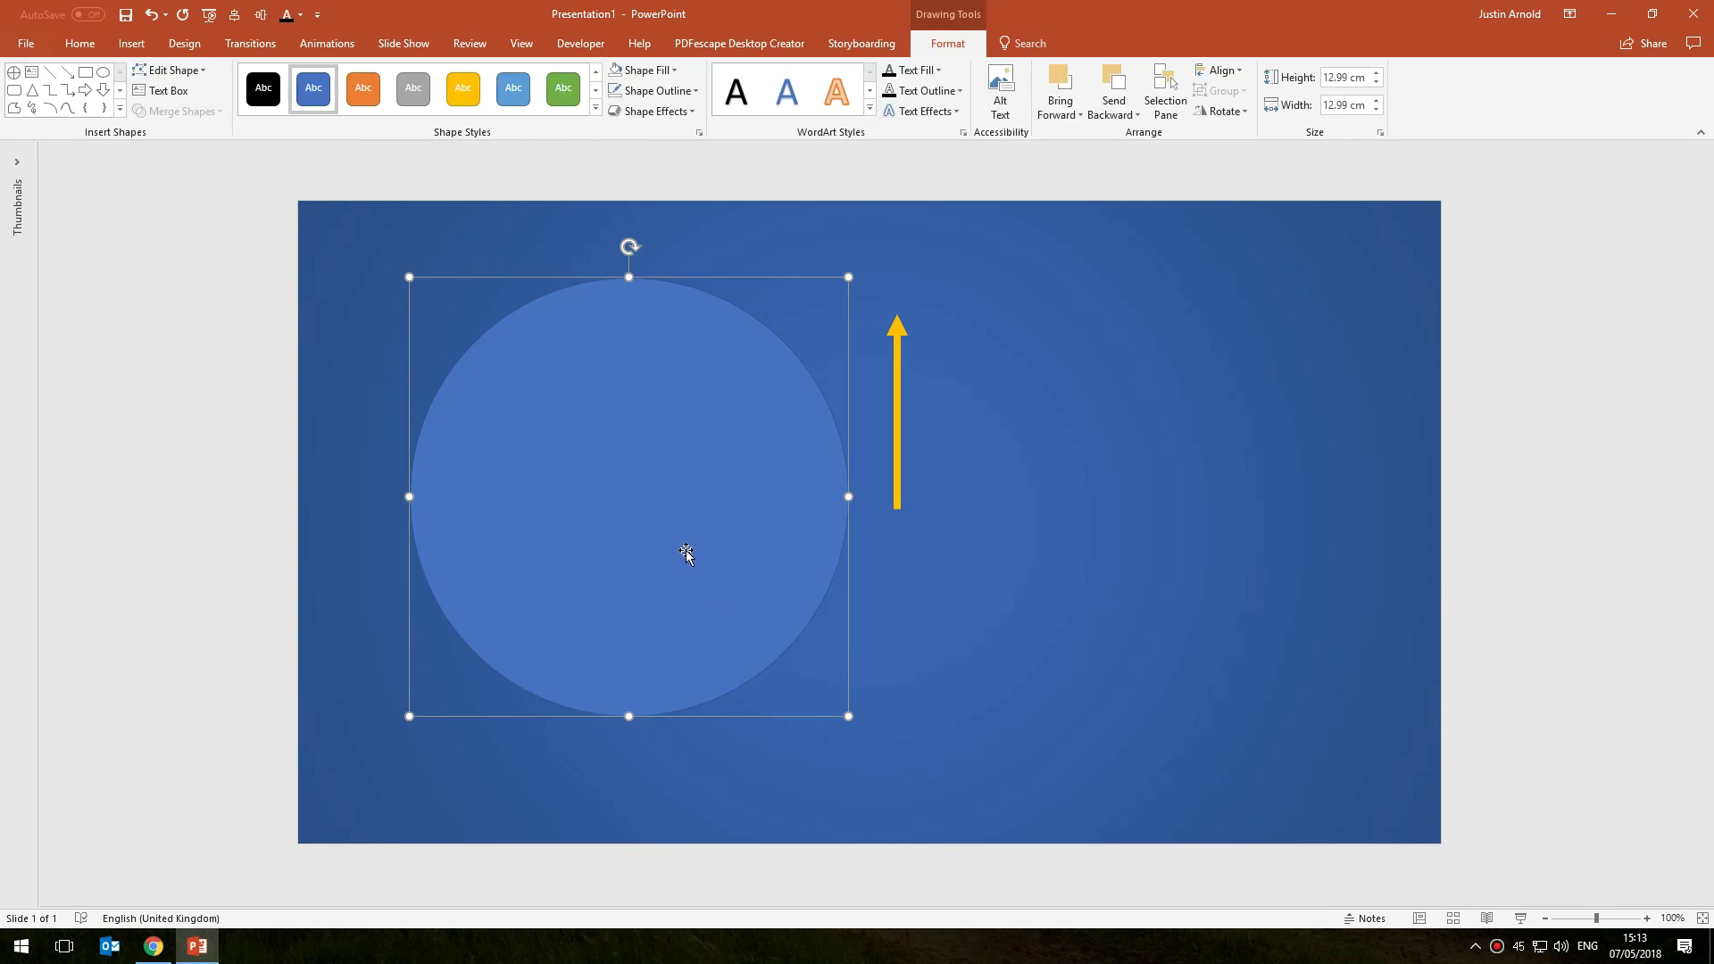
# Give the circle a white fill and a black 6 pt outline.
pyautogui.click(674, 70)
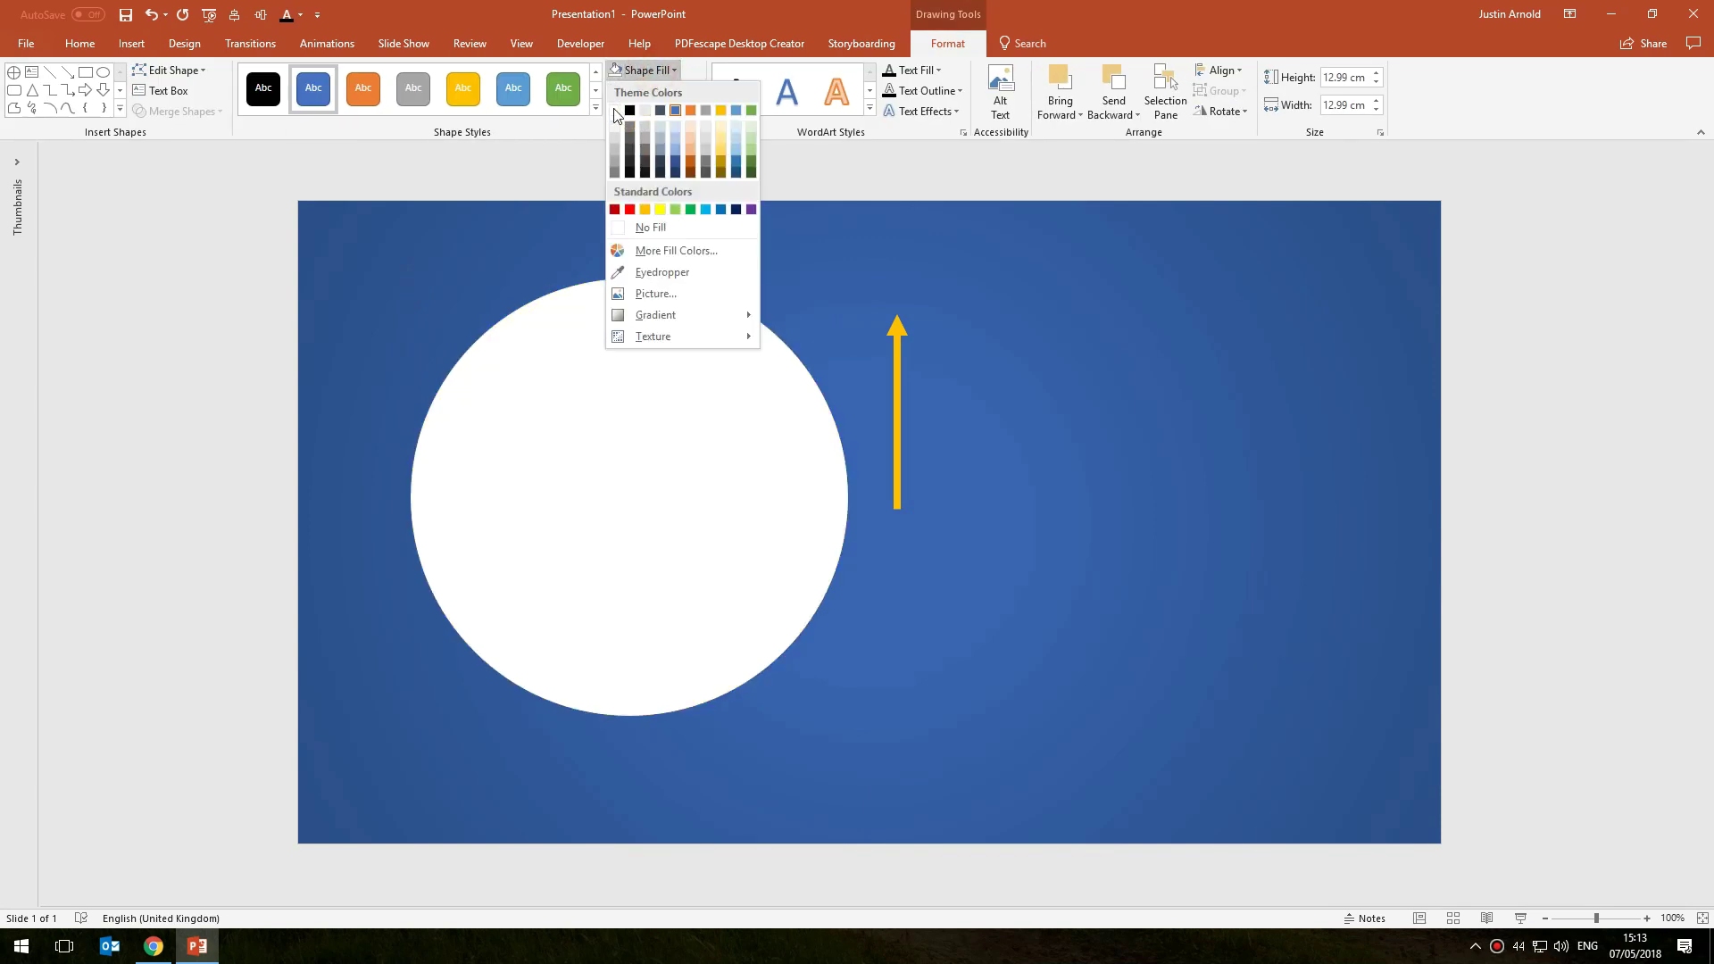
pyautogui.click(614, 110)
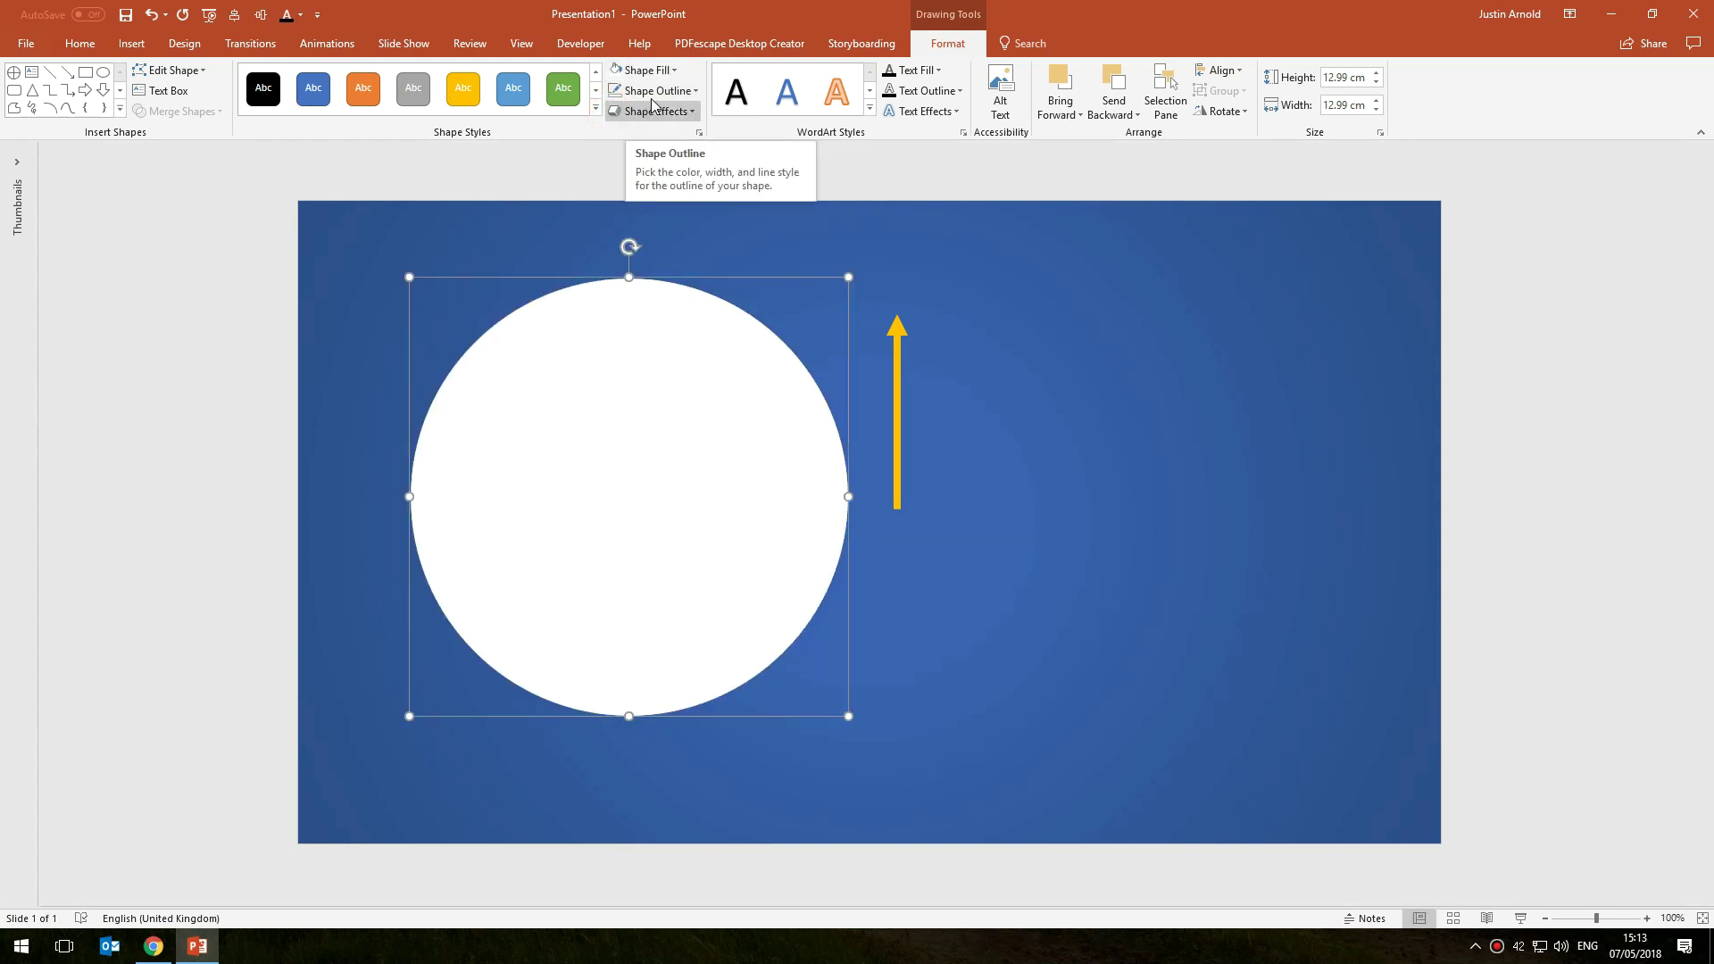
pyautogui.click(636, 92)
pyautogui.click(629, 133)
pyautogui.click(636, 92)
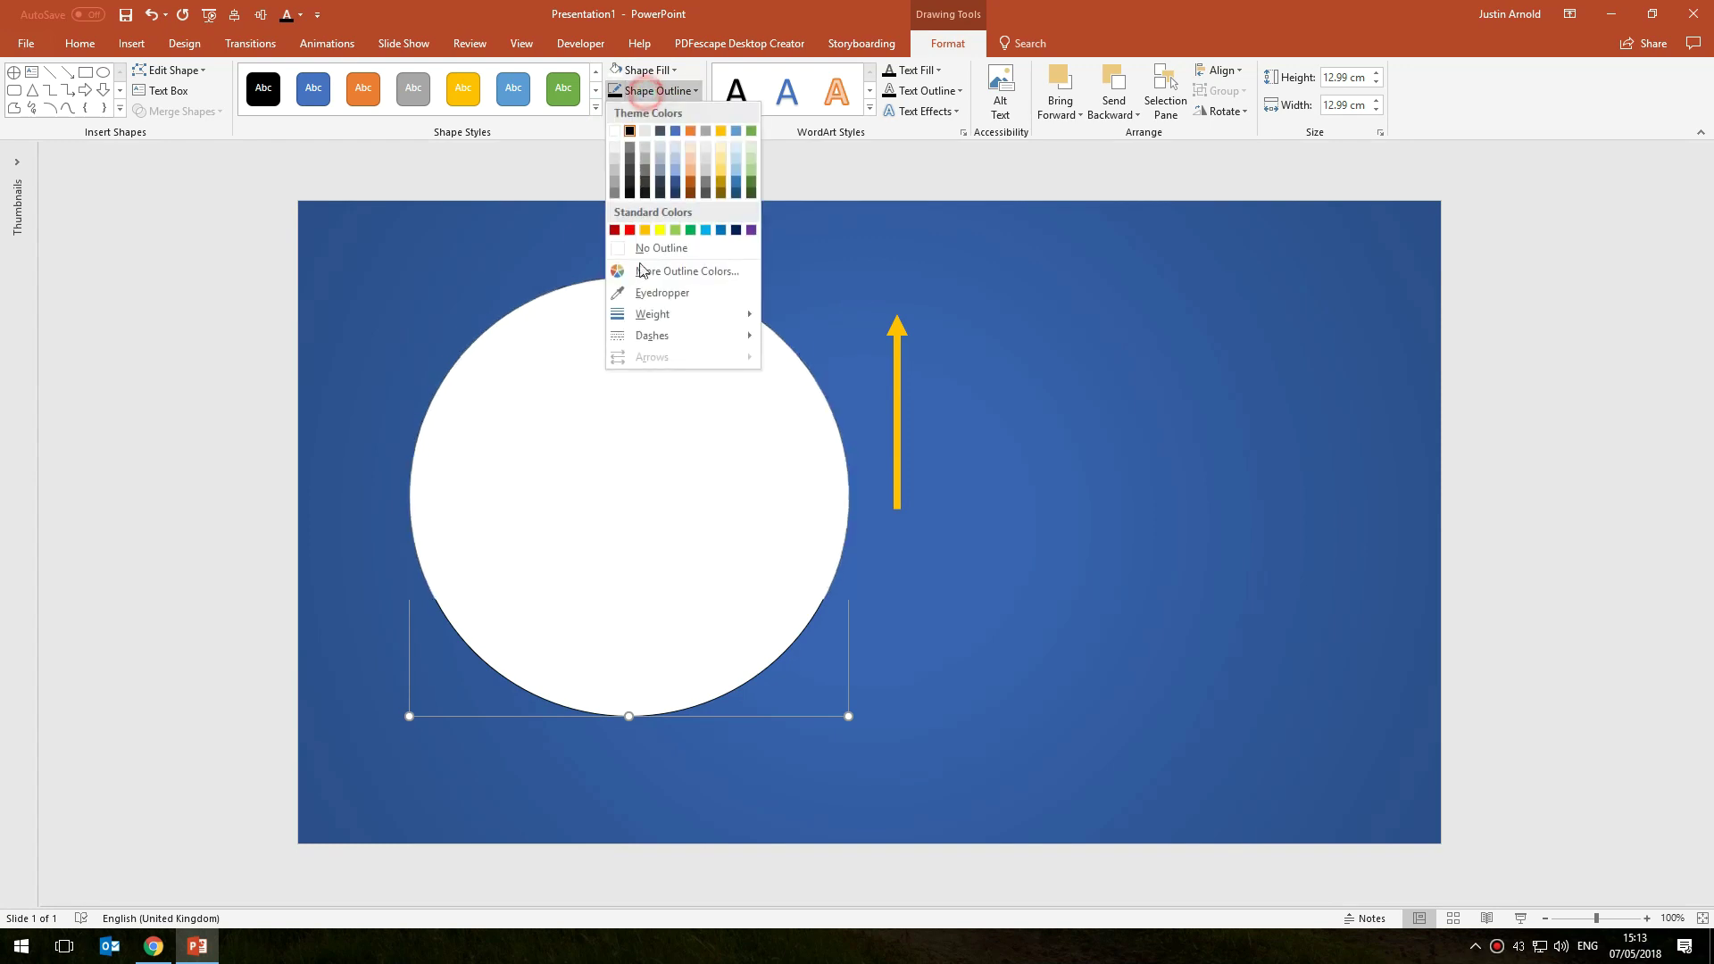
pyautogui.moveTo(652, 314)
pyautogui.click(820, 473)
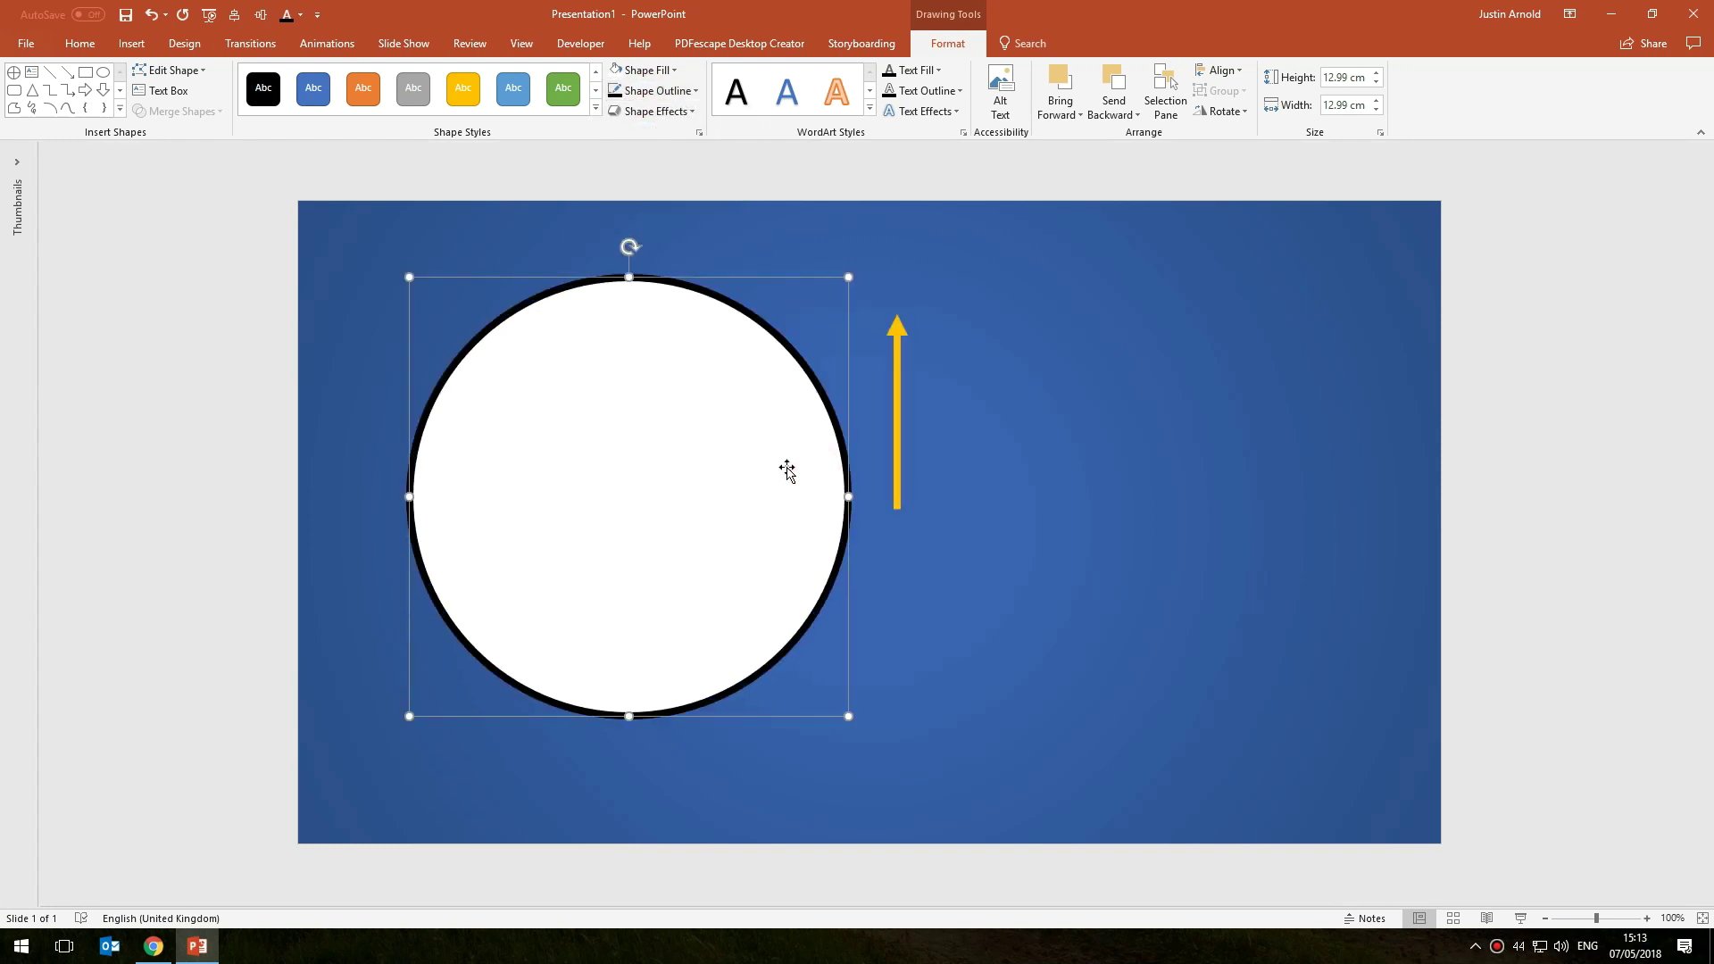
# Send the circle behind the arrow and centre it under the arrow's base.
pyautogui.moveTo(751, 486); pyautogui.dragTo(800, 512)
pyautogui.rightClick(785, 487)
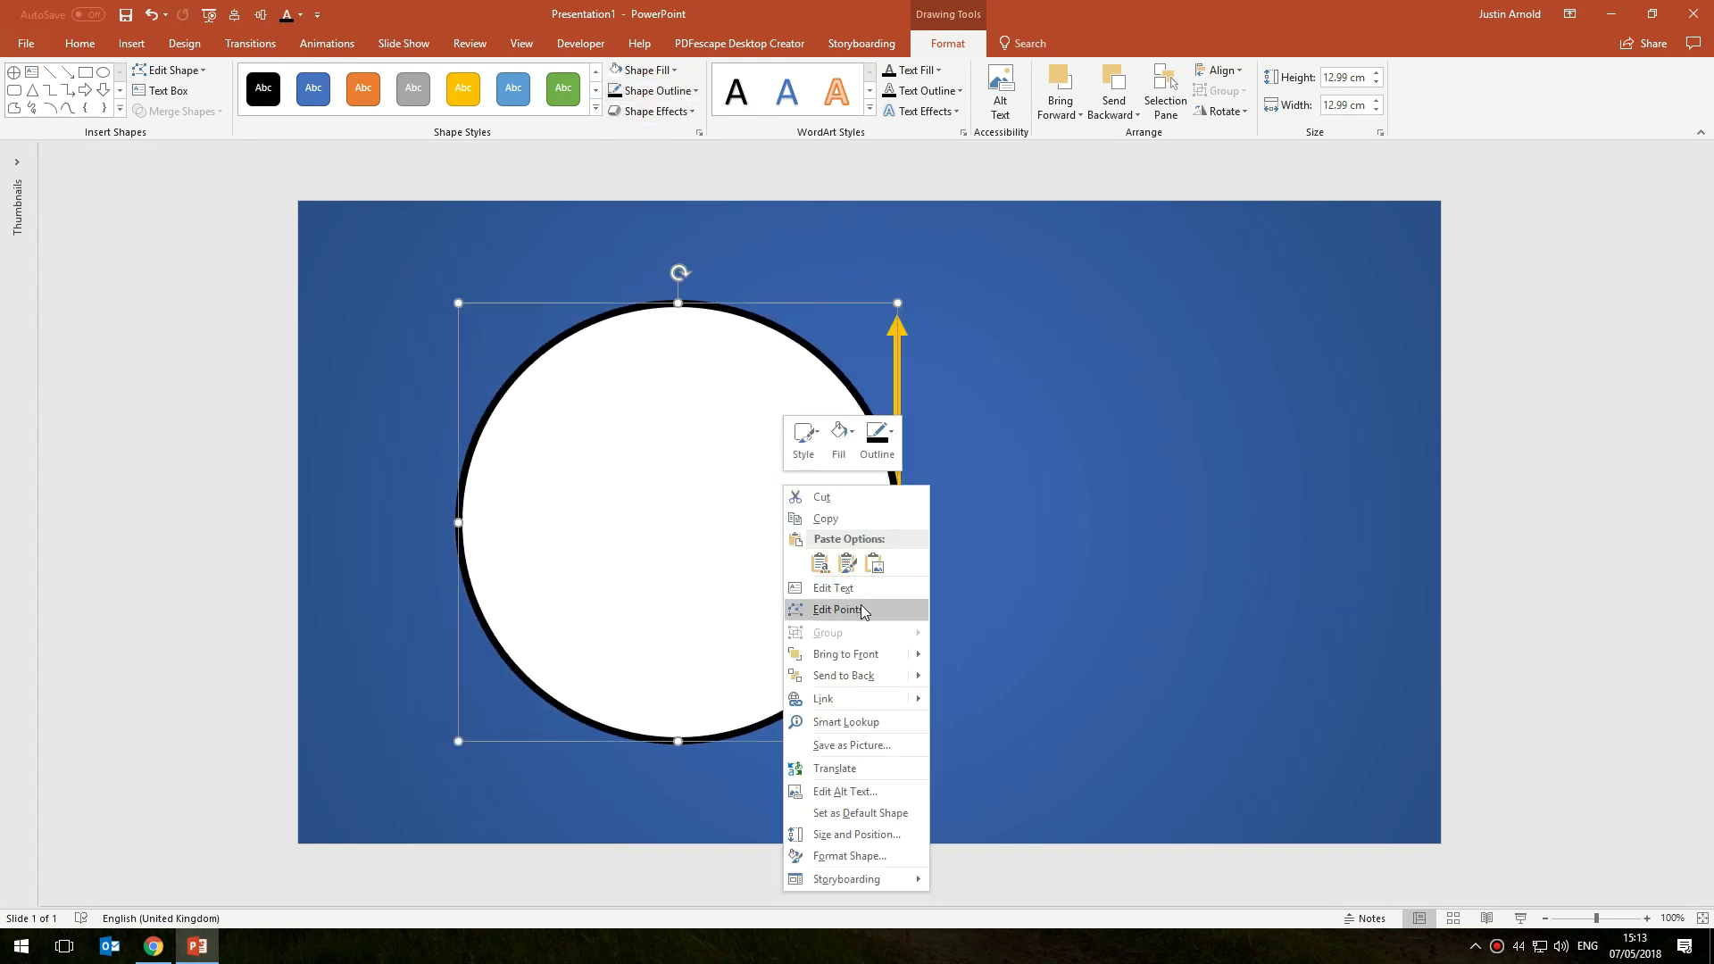
pyautogui.click(863, 683)
pyautogui.moveTo(759, 554); pyautogui.dragTo(986, 548)
pyautogui.click(1273, 324)
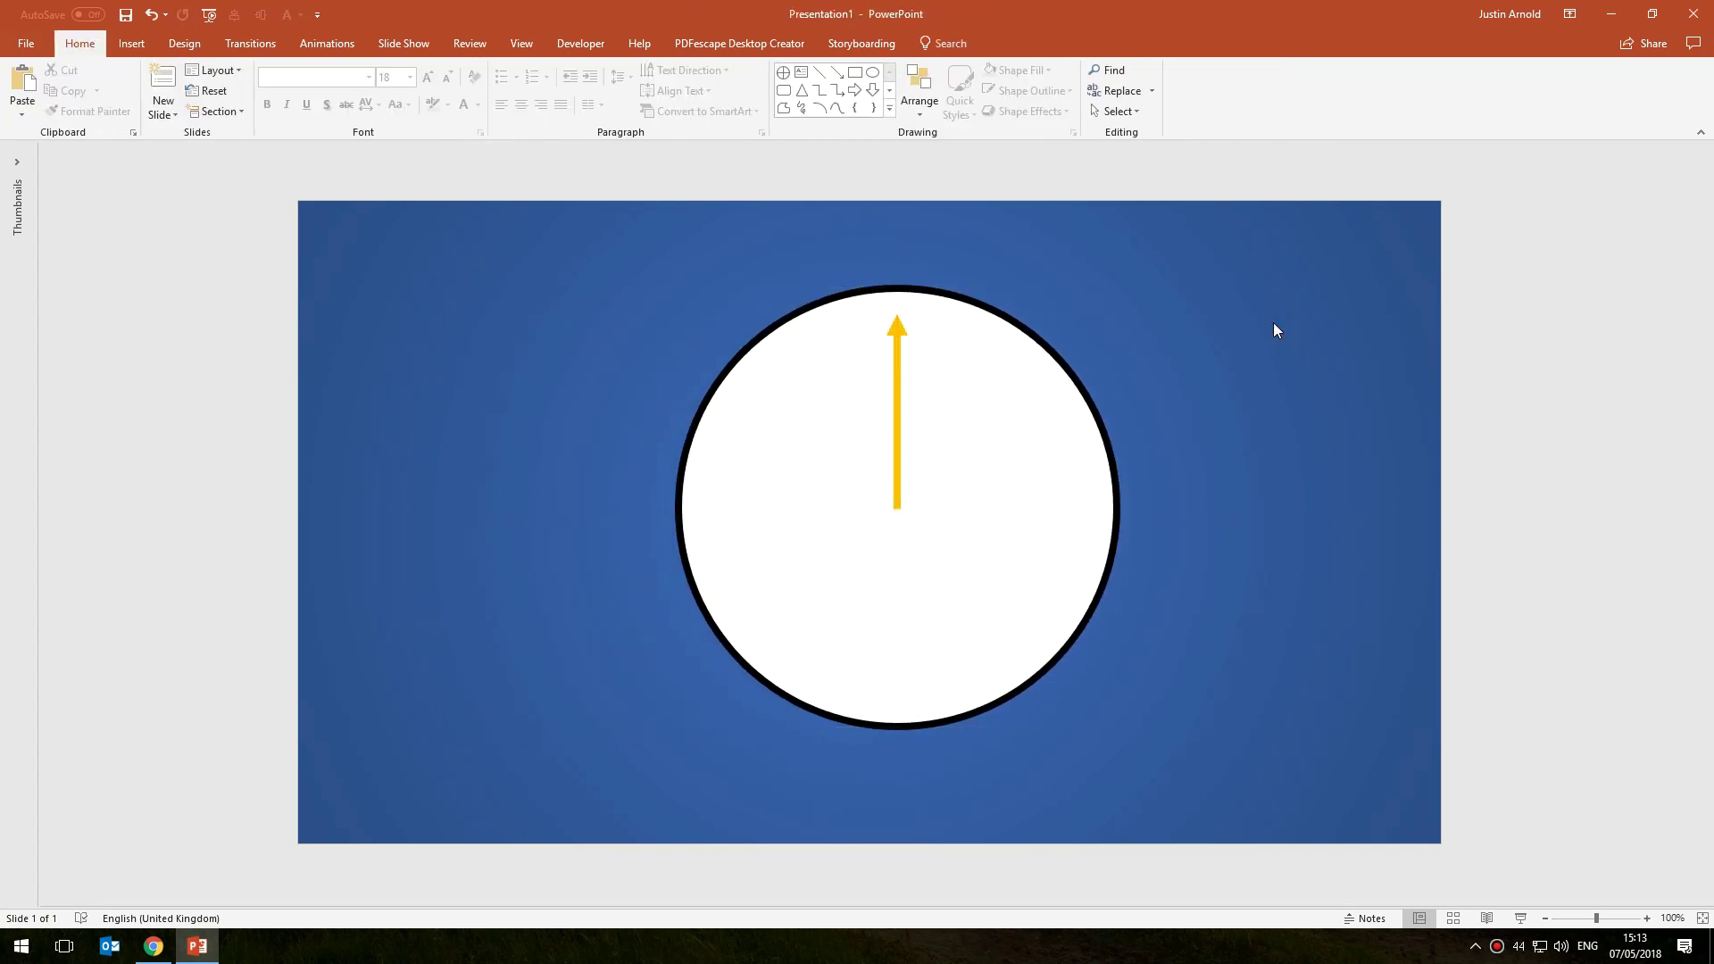
# Recolour the yellow arrow hand black, then run the slide show with F5 to test the clock.
pyautogui.click(897, 333)
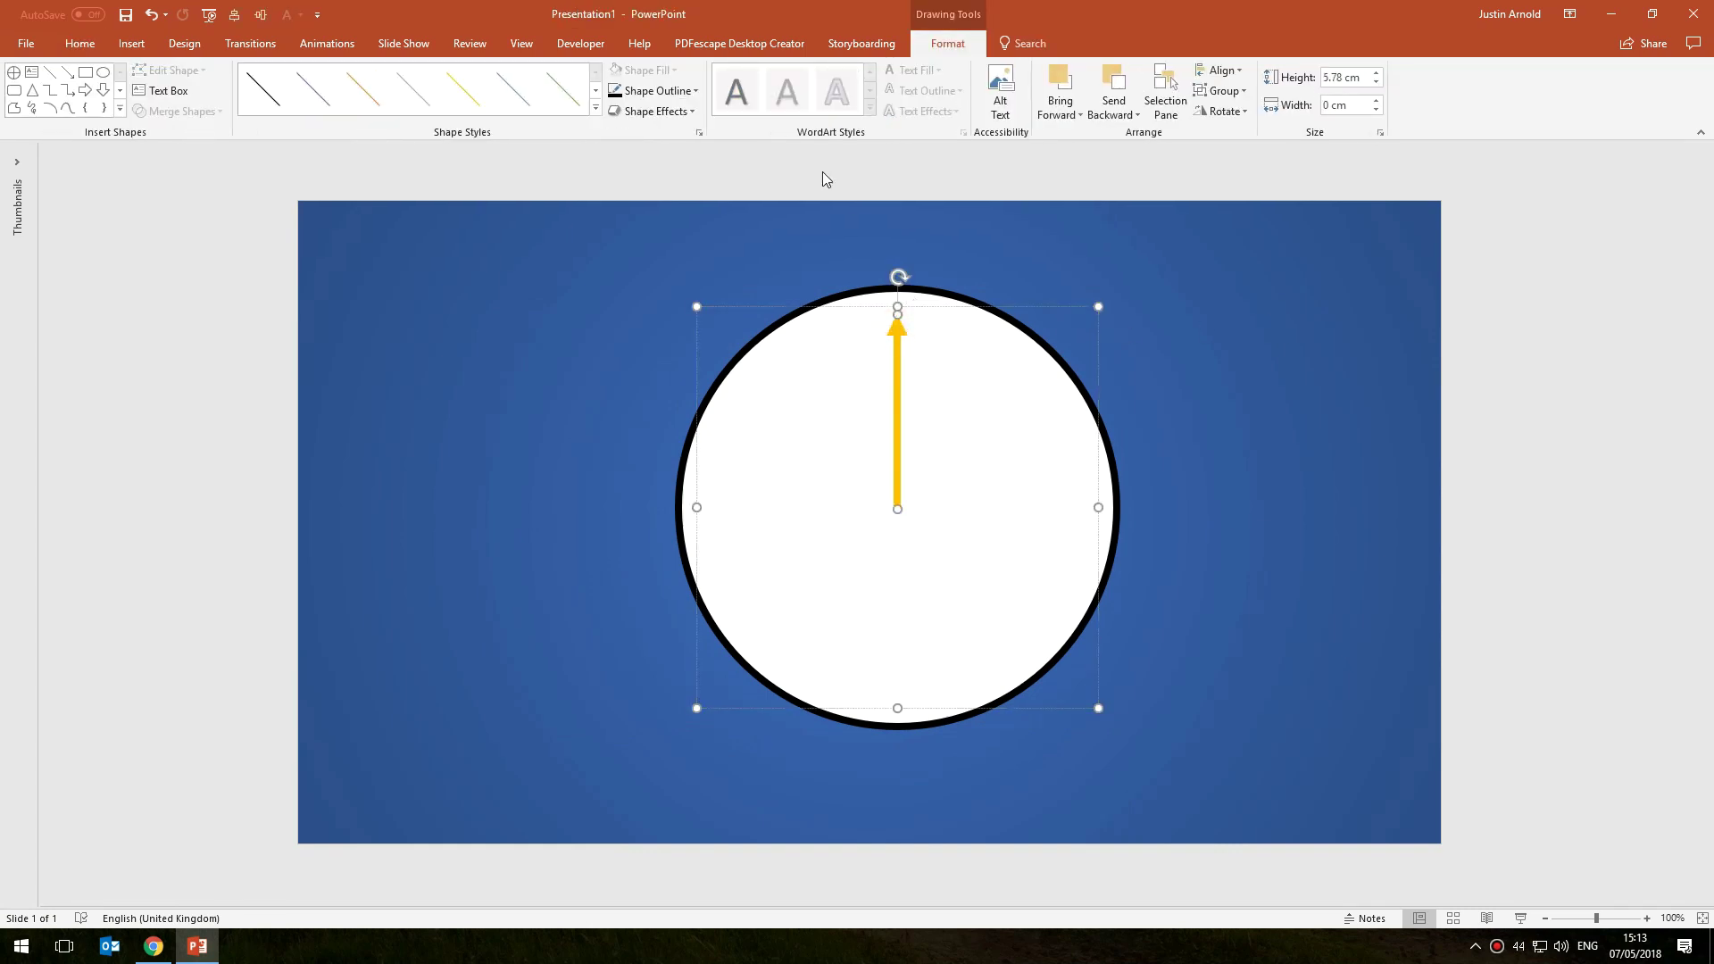
pyautogui.click(679, 88)
pyautogui.click(629, 131)
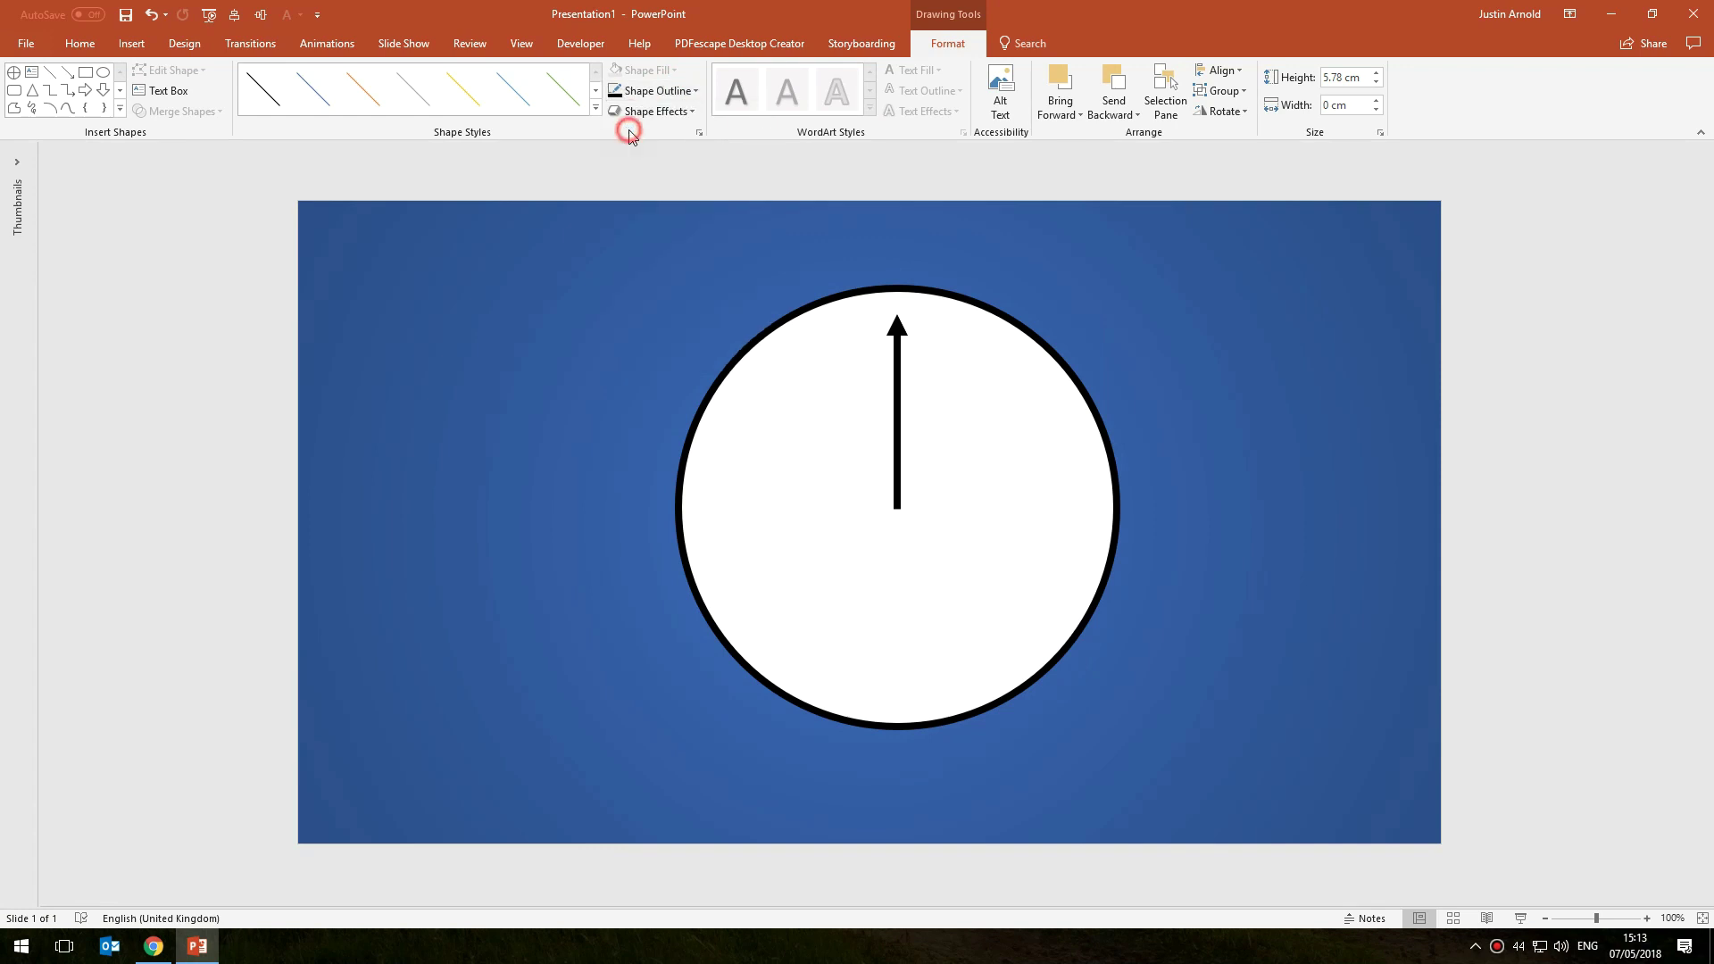
pyautogui.click(1134, 261)
pyautogui.press('F5')
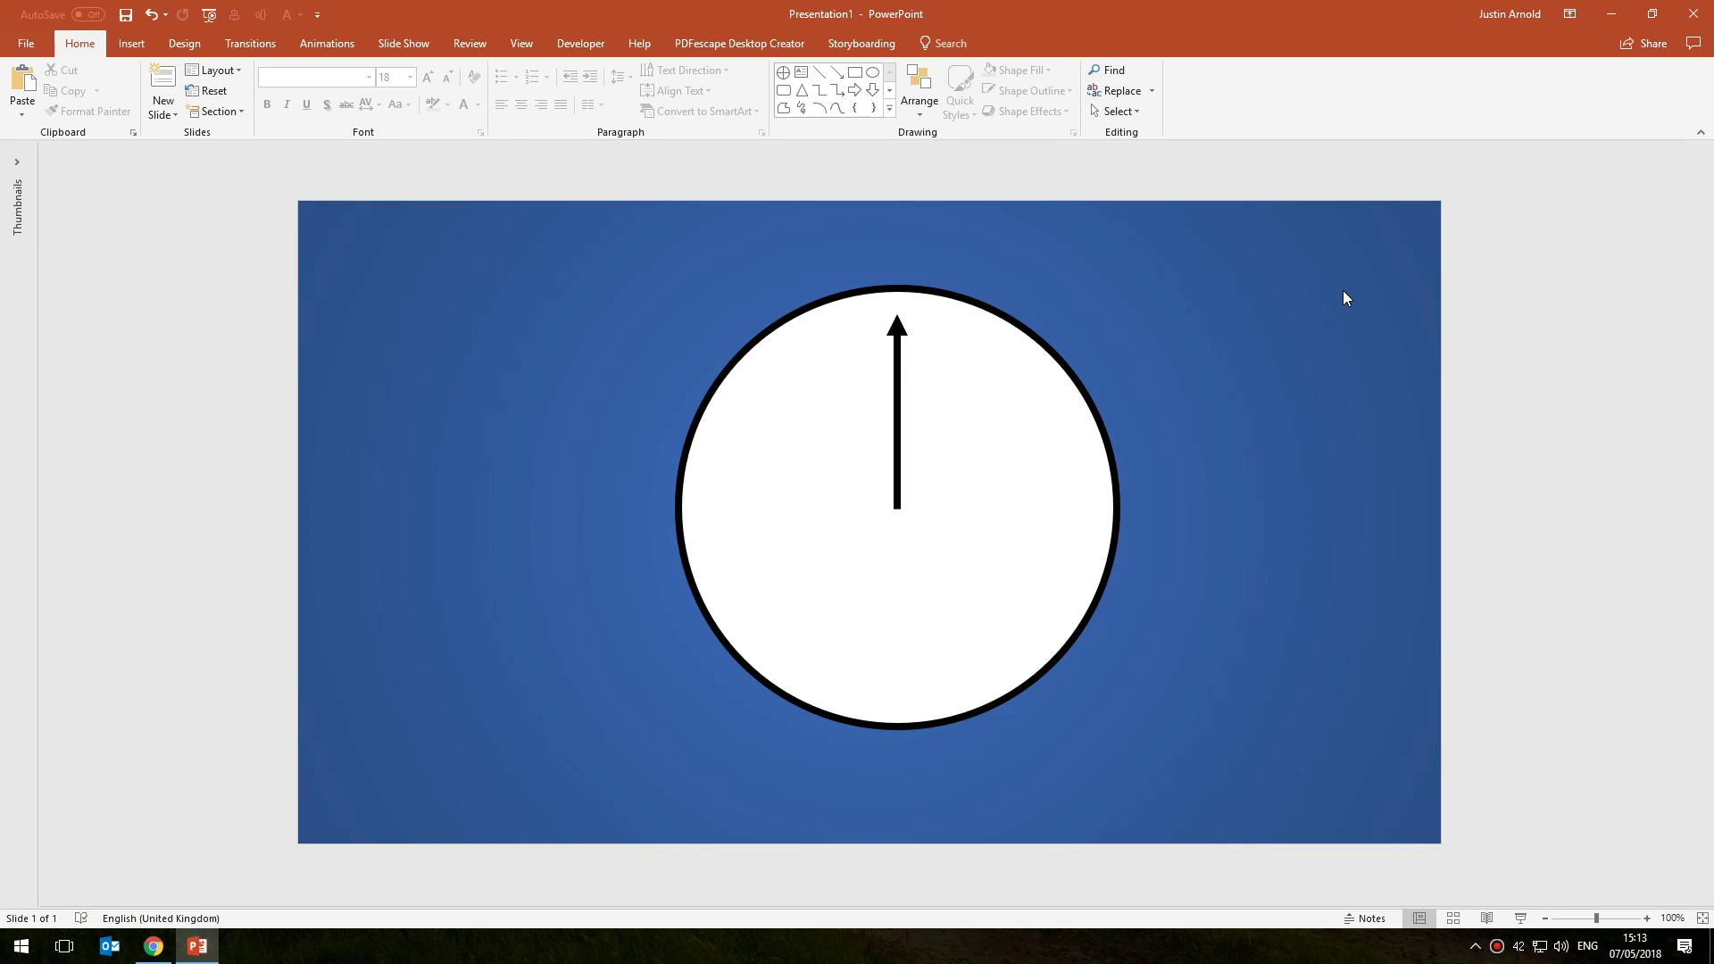
# Draw a rectangle at the slide's top right and label it 'Begin'.
pyautogui.click(131, 43)
pyautogui.click(304, 89)
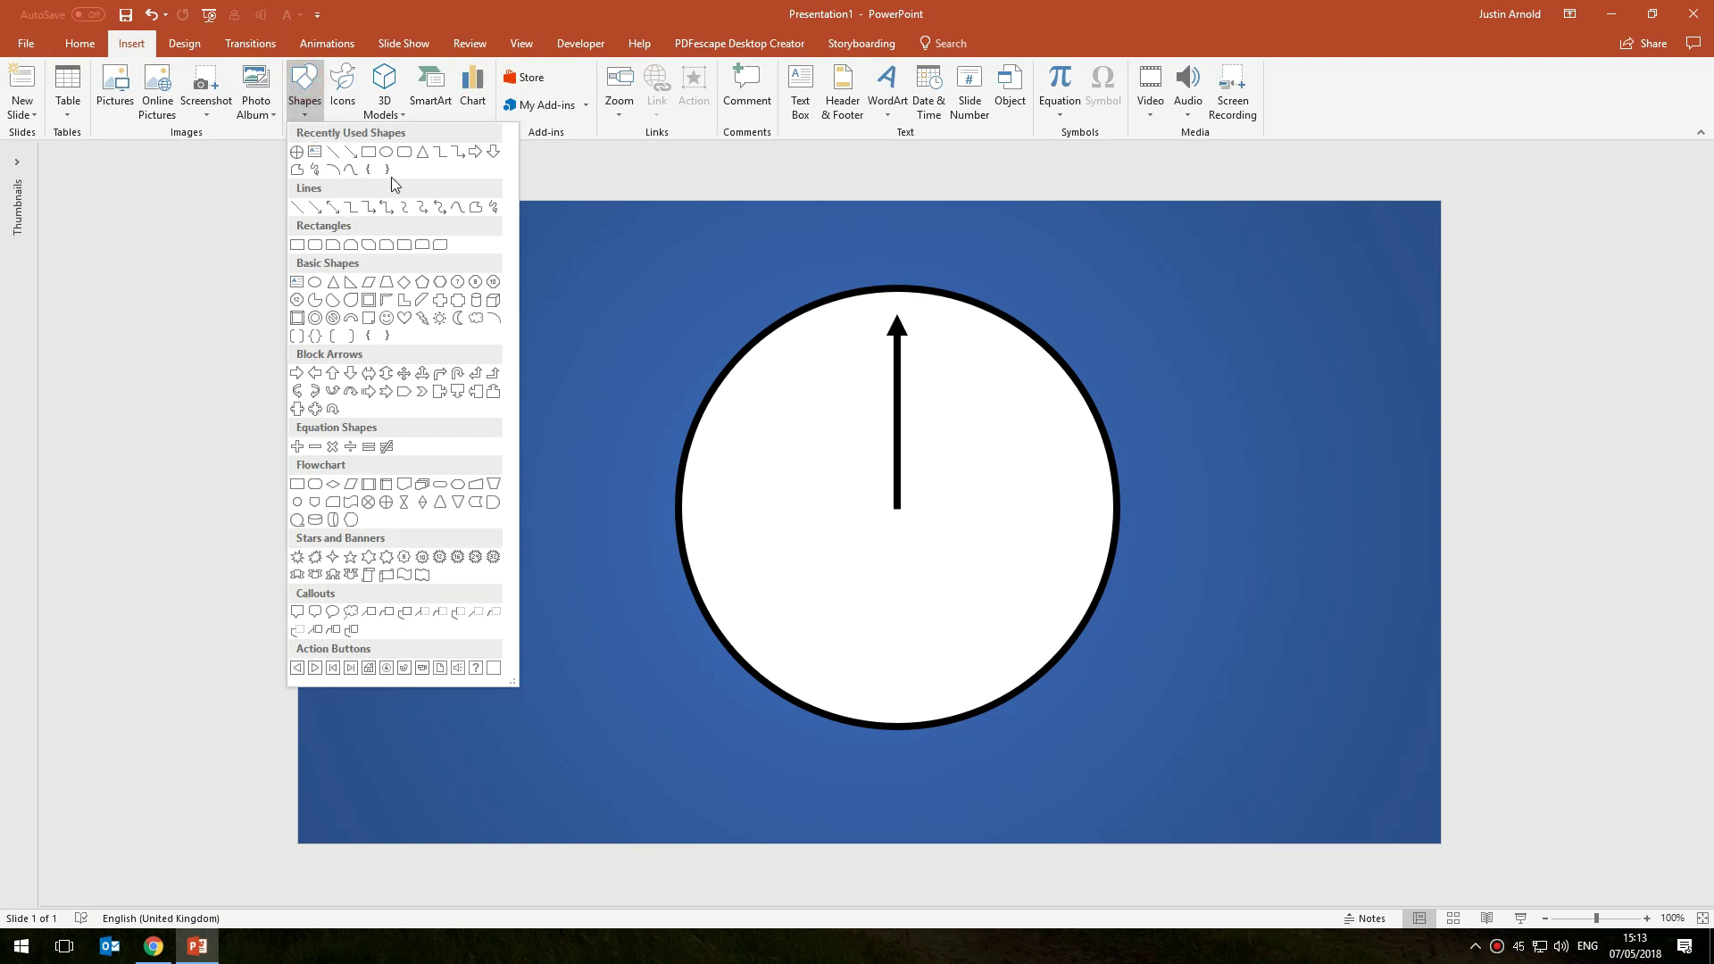
pyautogui.click(368, 152)
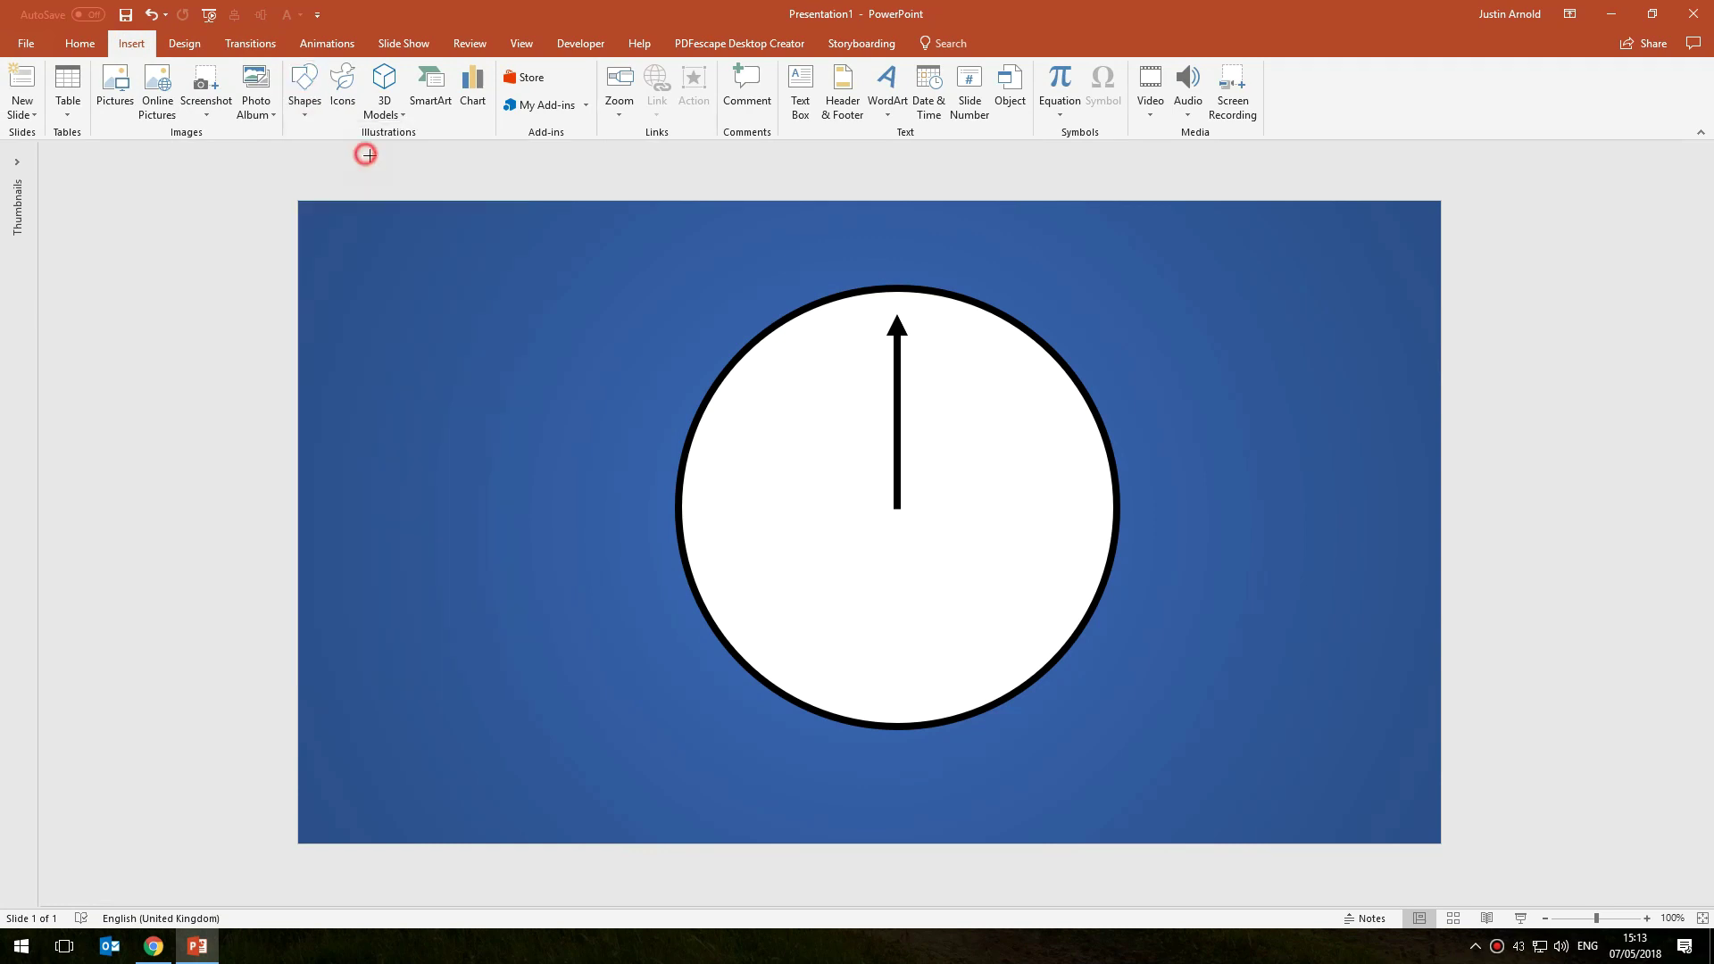
pyautogui.moveTo(1164, 240); pyautogui.dragTo(1379, 305)
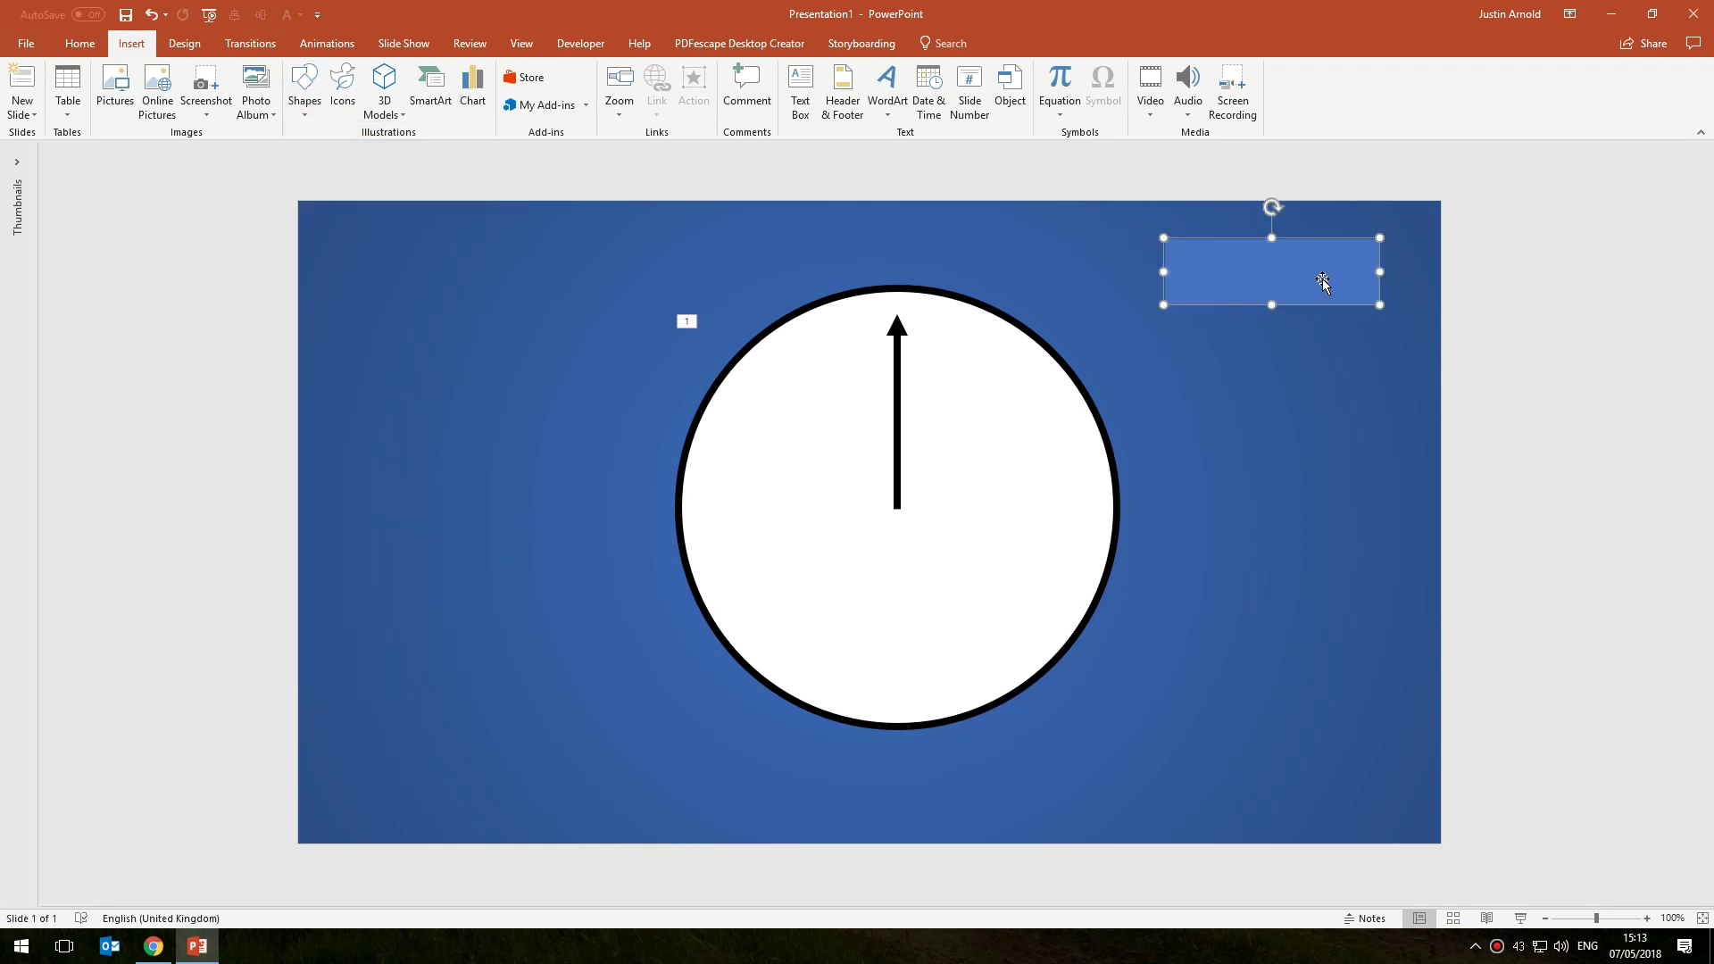
pyautogui.rightClick(1324, 279)
pyautogui.click(1375, 382)
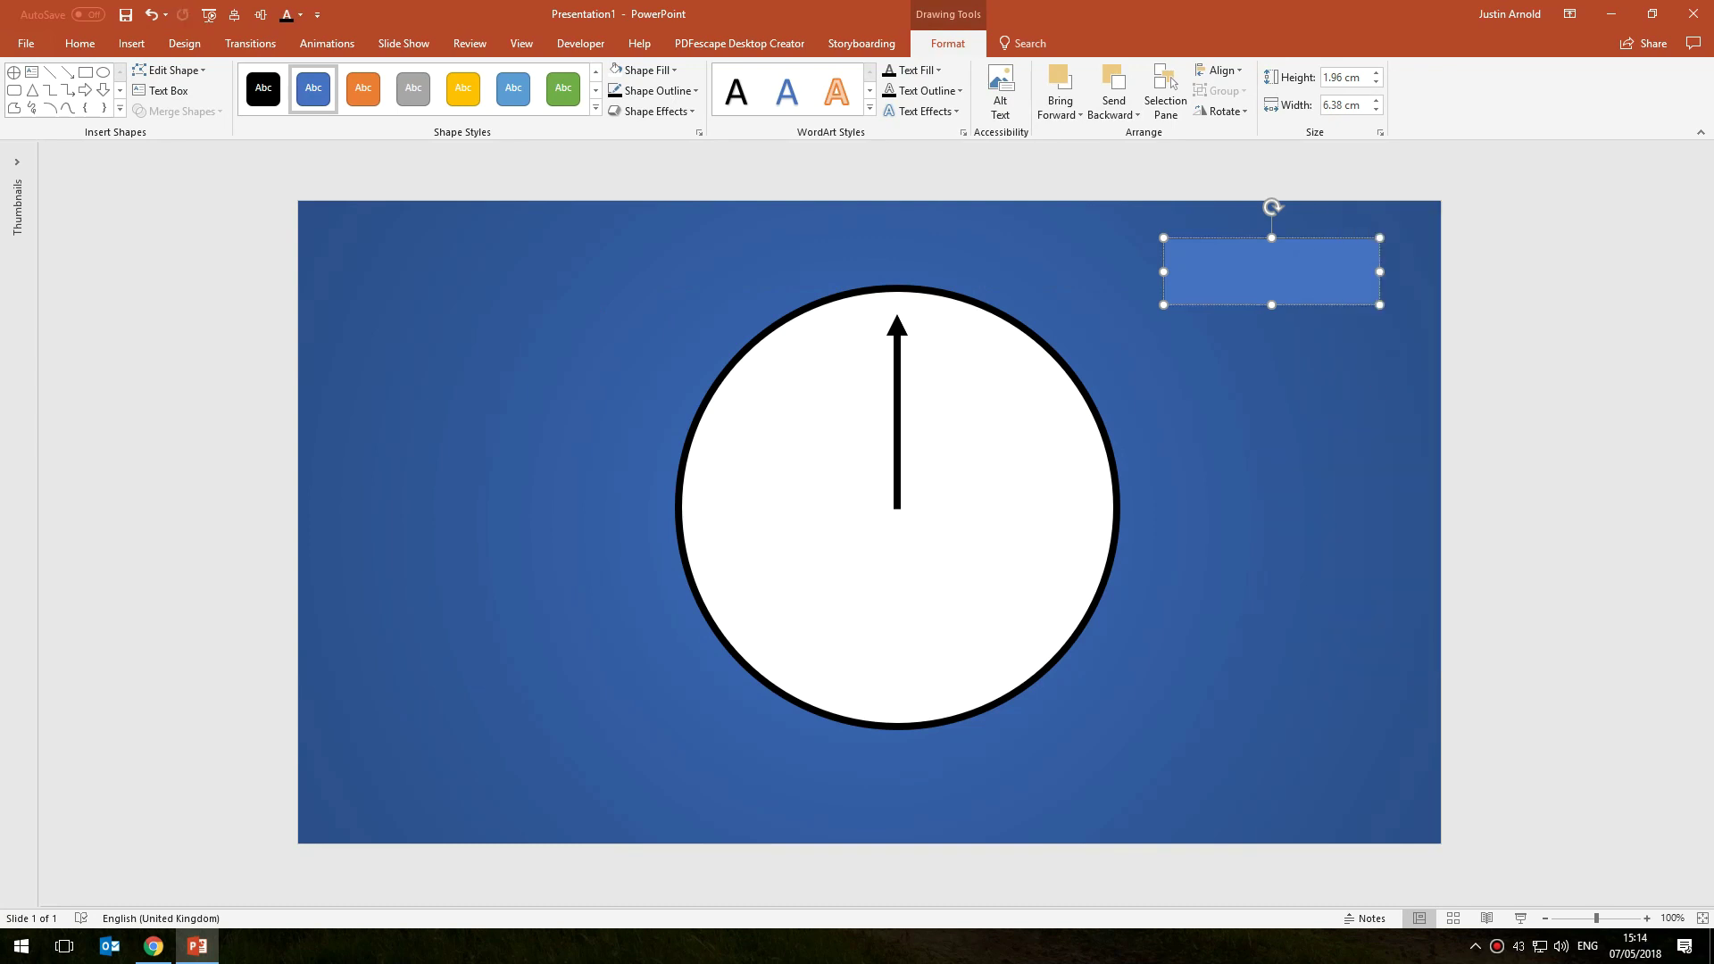
pyautogui.write('Begin')
# Apply a preset shape effect to the Begin rectangle and nudge it into the top-right corner.
pyautogui.click(1319, 362)
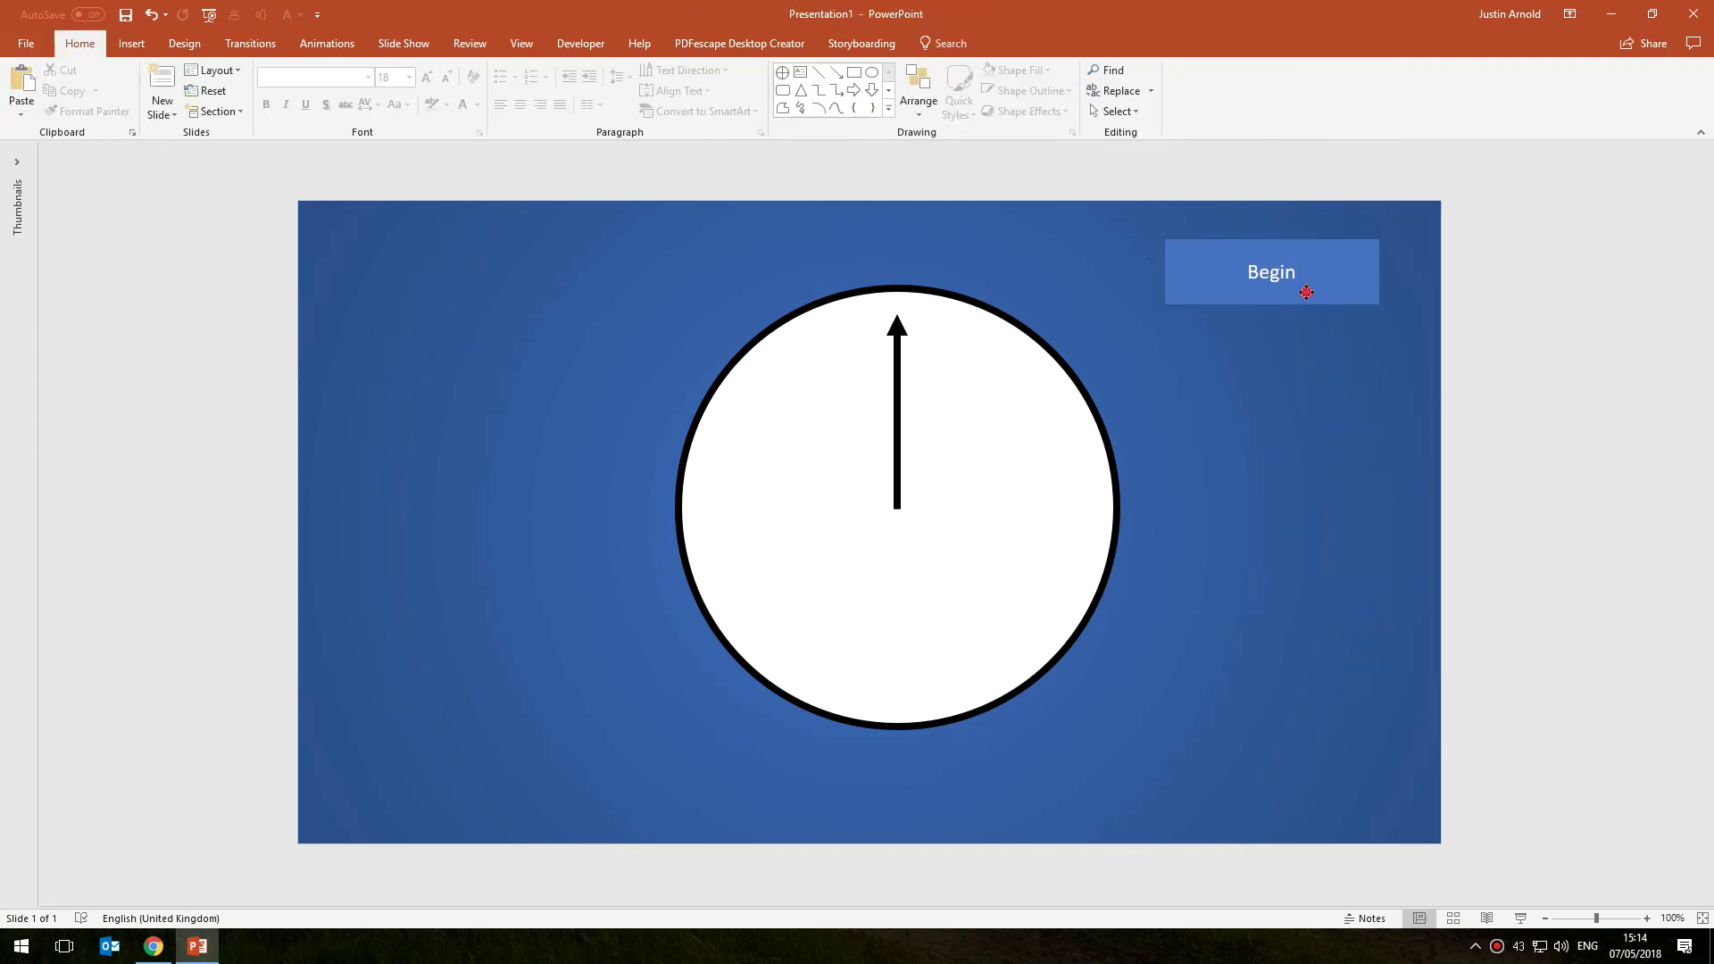
pyautogui.click(1301, 276)
pyautogui.click(652, 110)
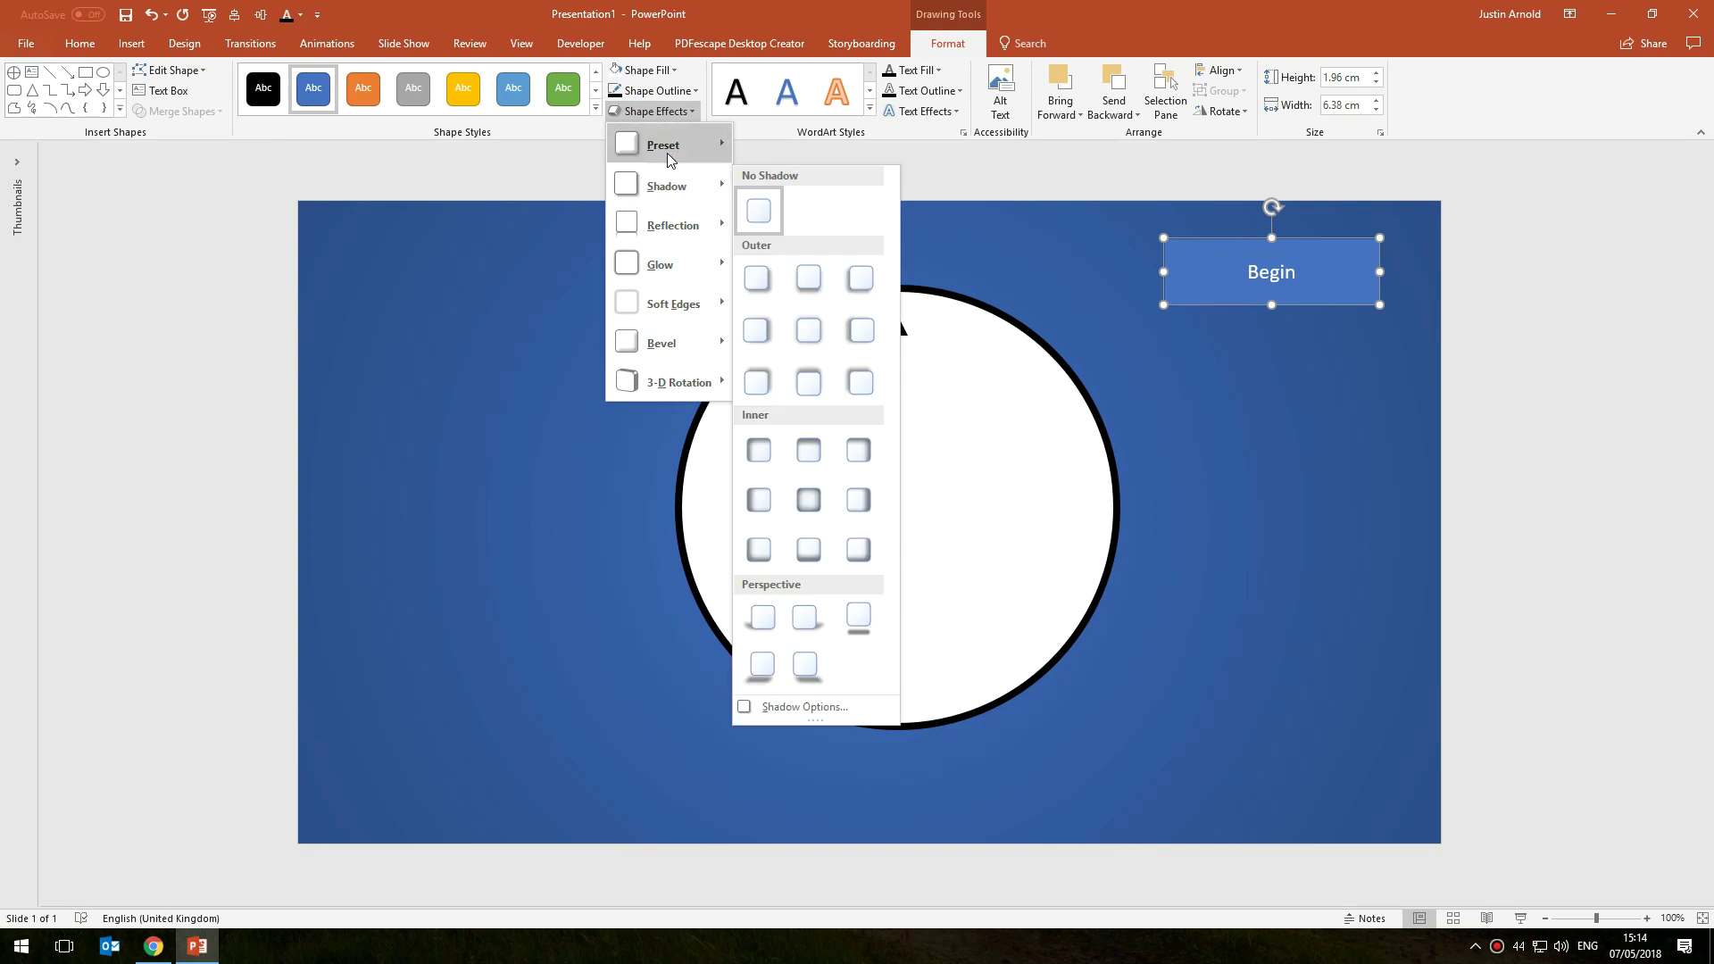
pyautogui.moveTo(666, 145)
pyautogui.click(750, 234)
pyautogui.click(1233, 362)
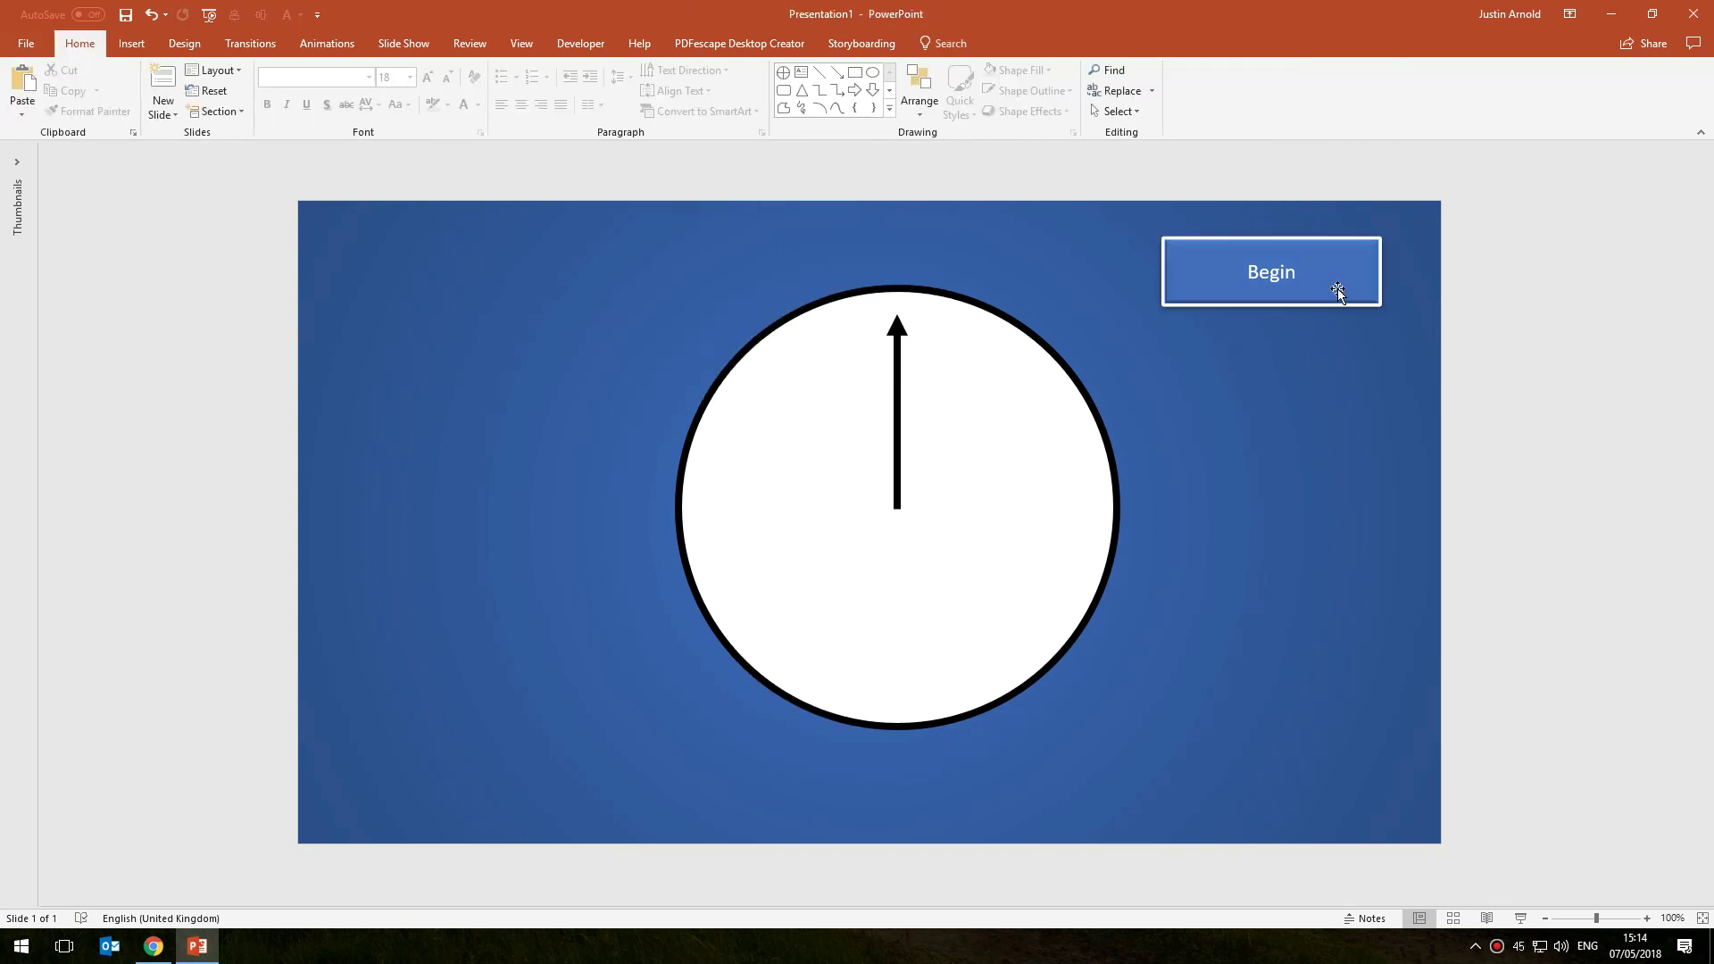
pyautogui.moveTo(1335, 295); pyautogui.dragTo(1366, 282)
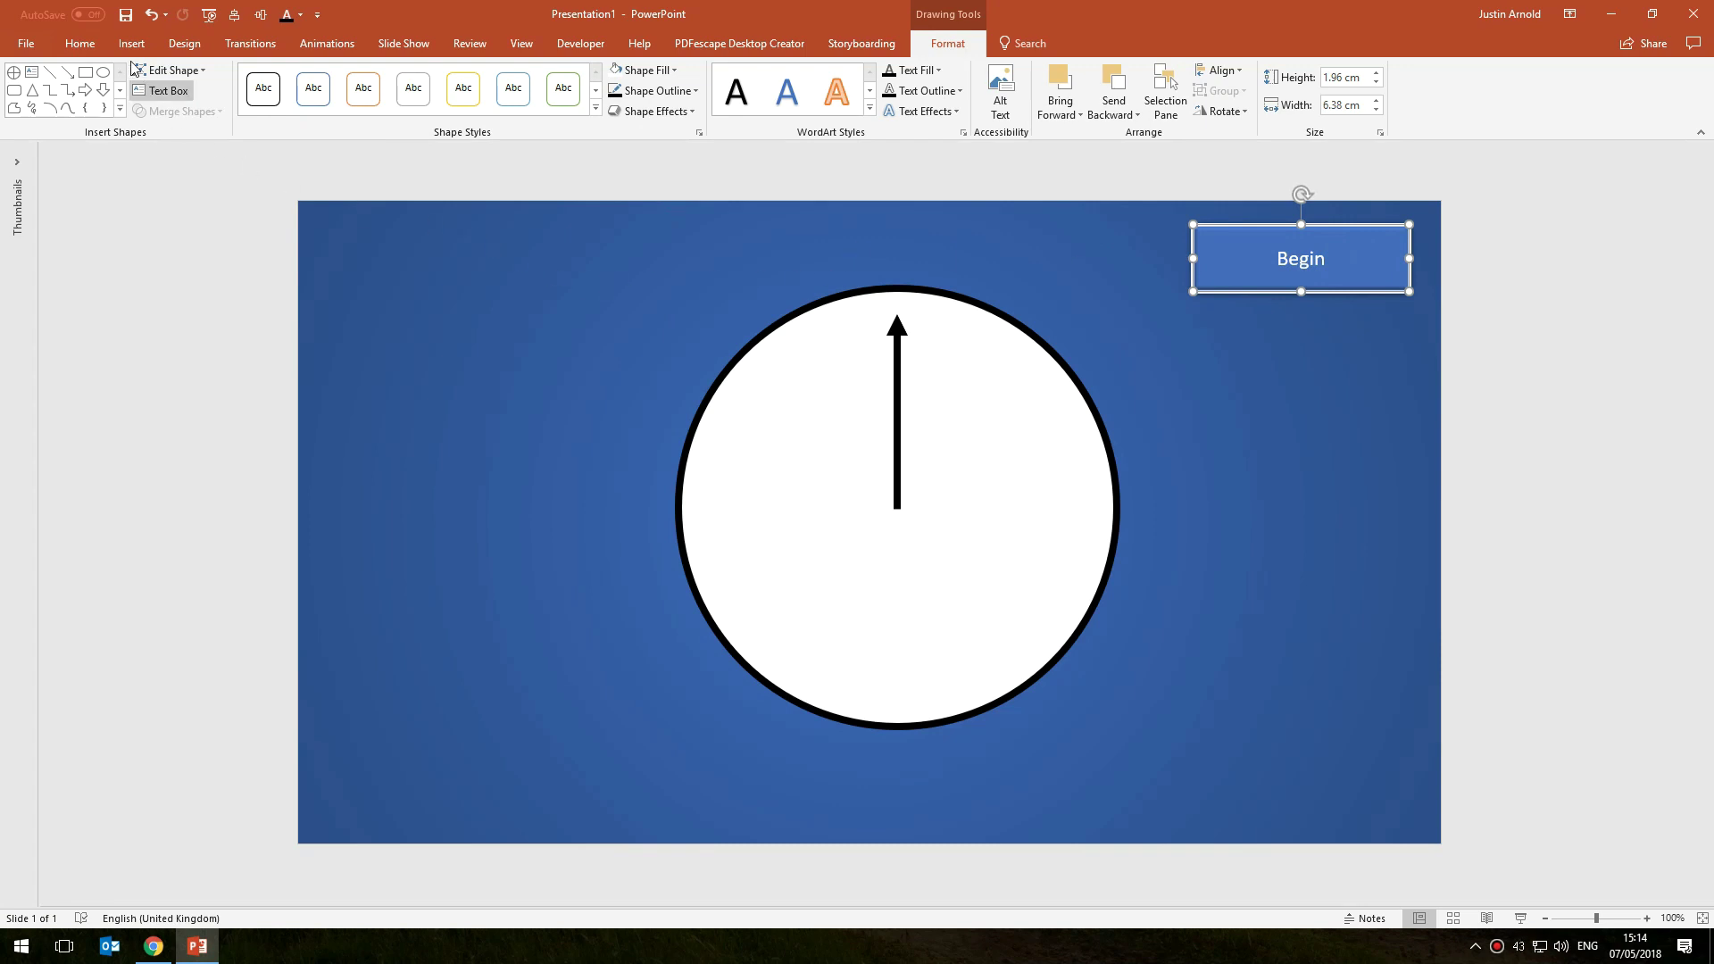
pyautogui.click(80, 46)
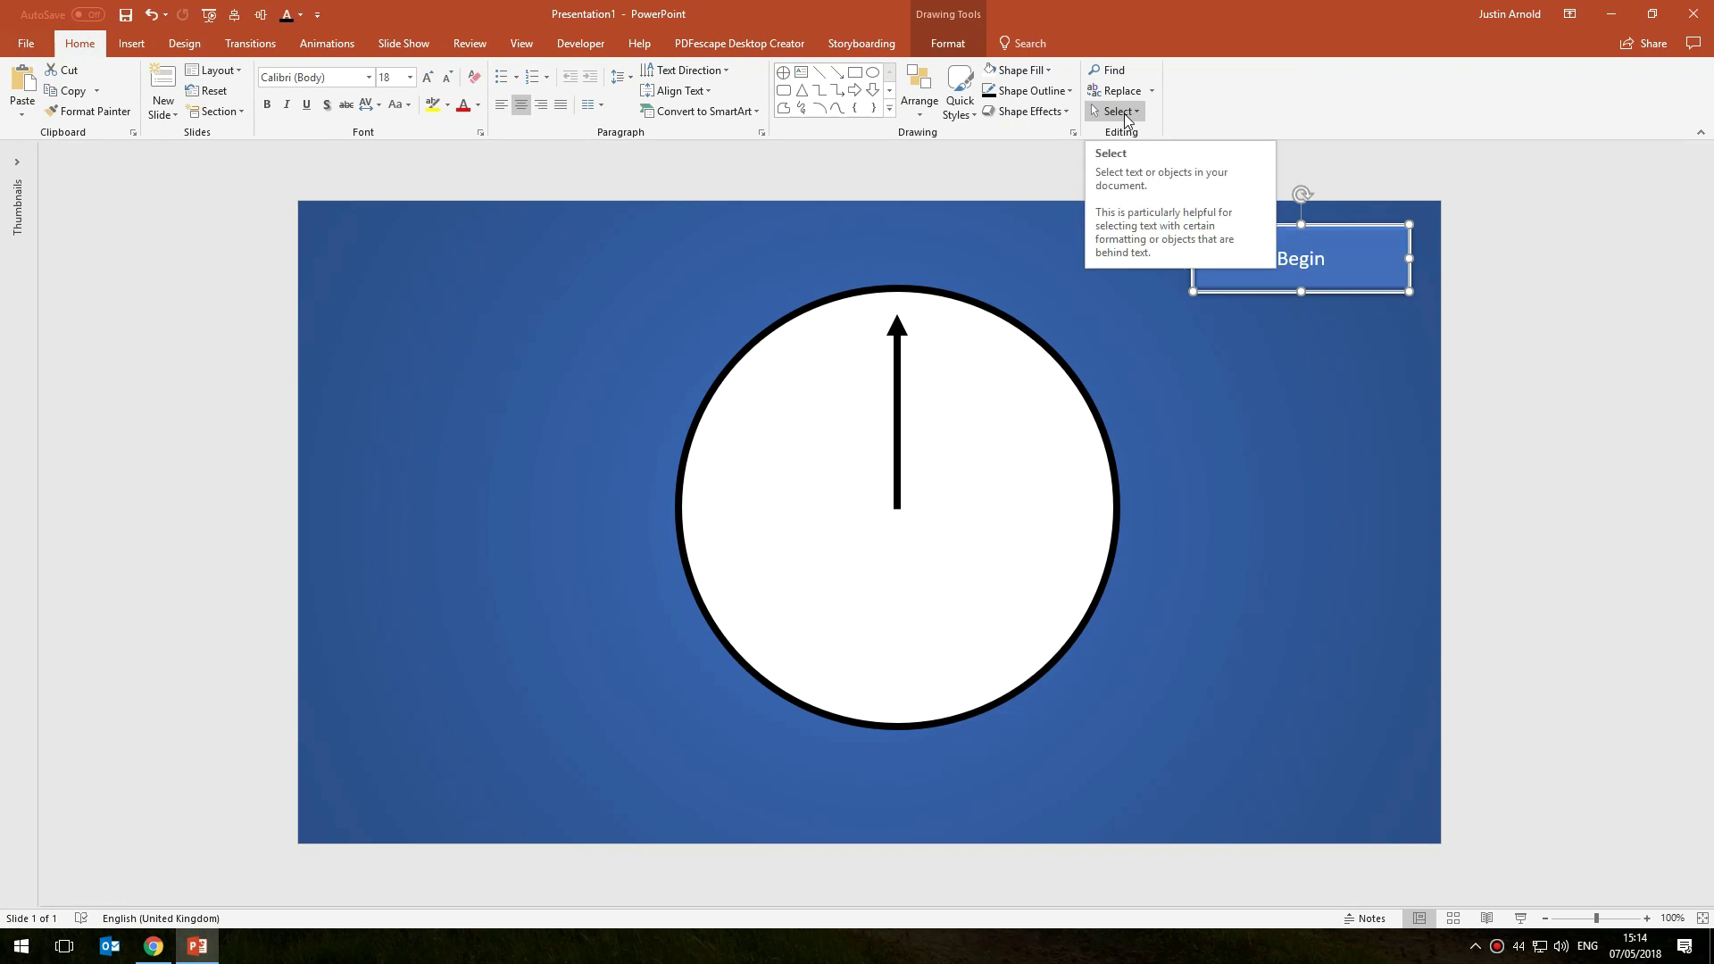
pyautogui.click(1113, 114)
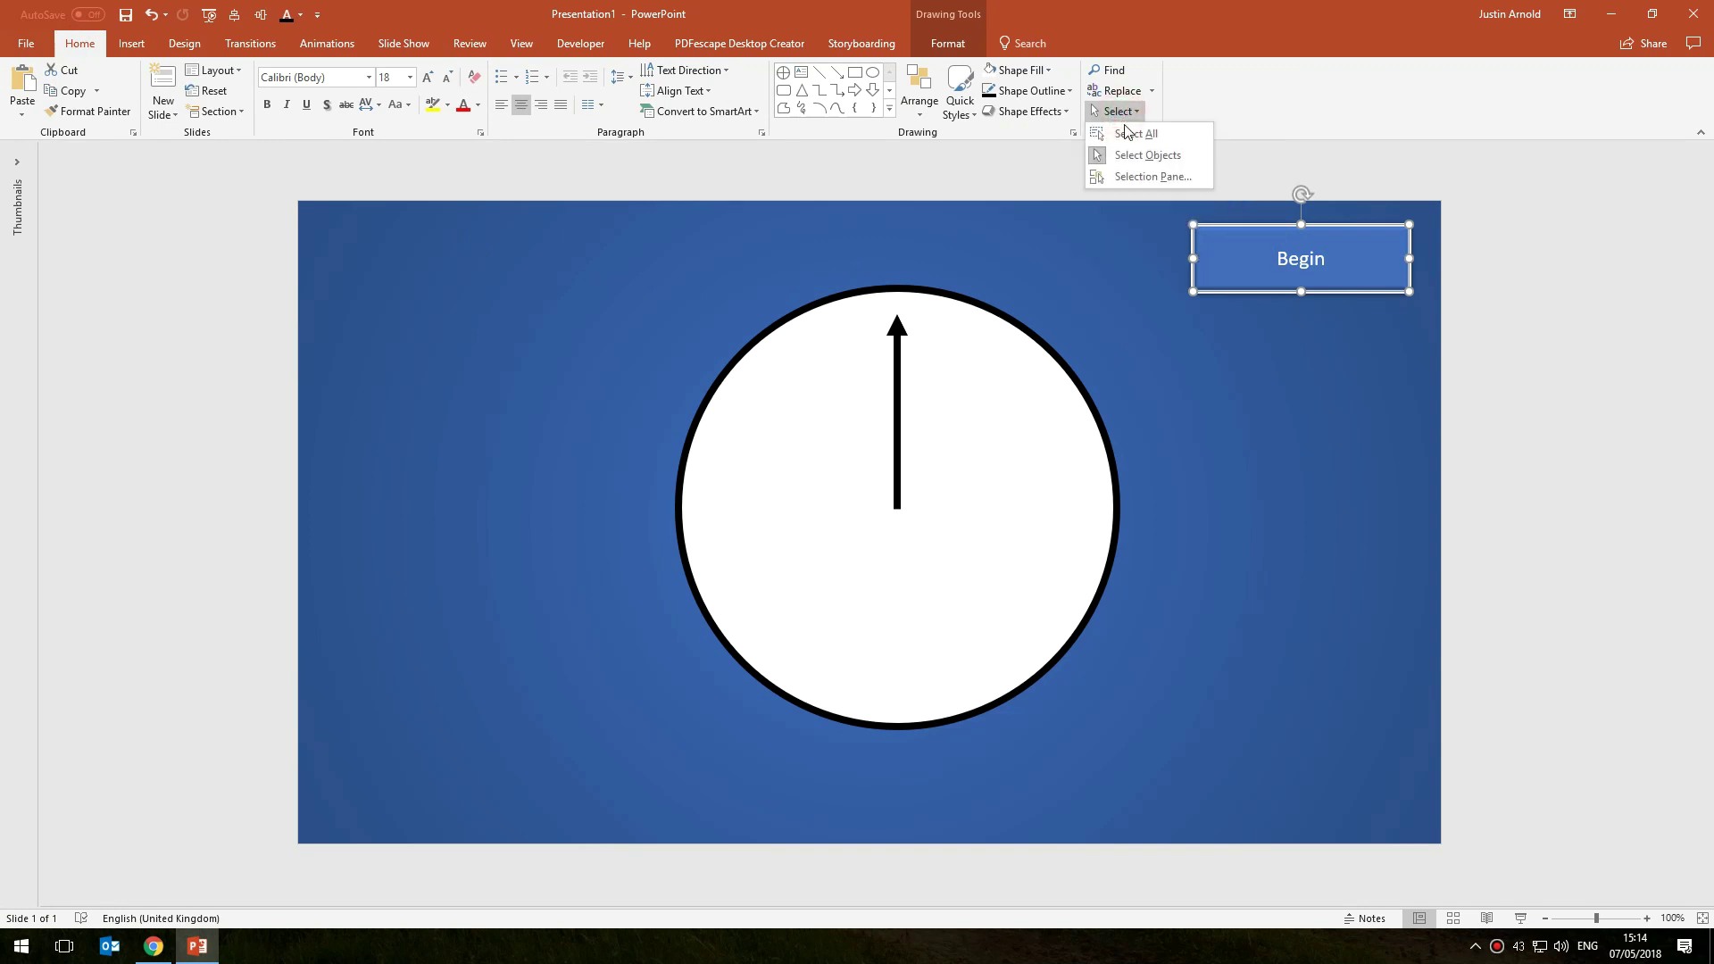
pyautogui.click(1137, 177)
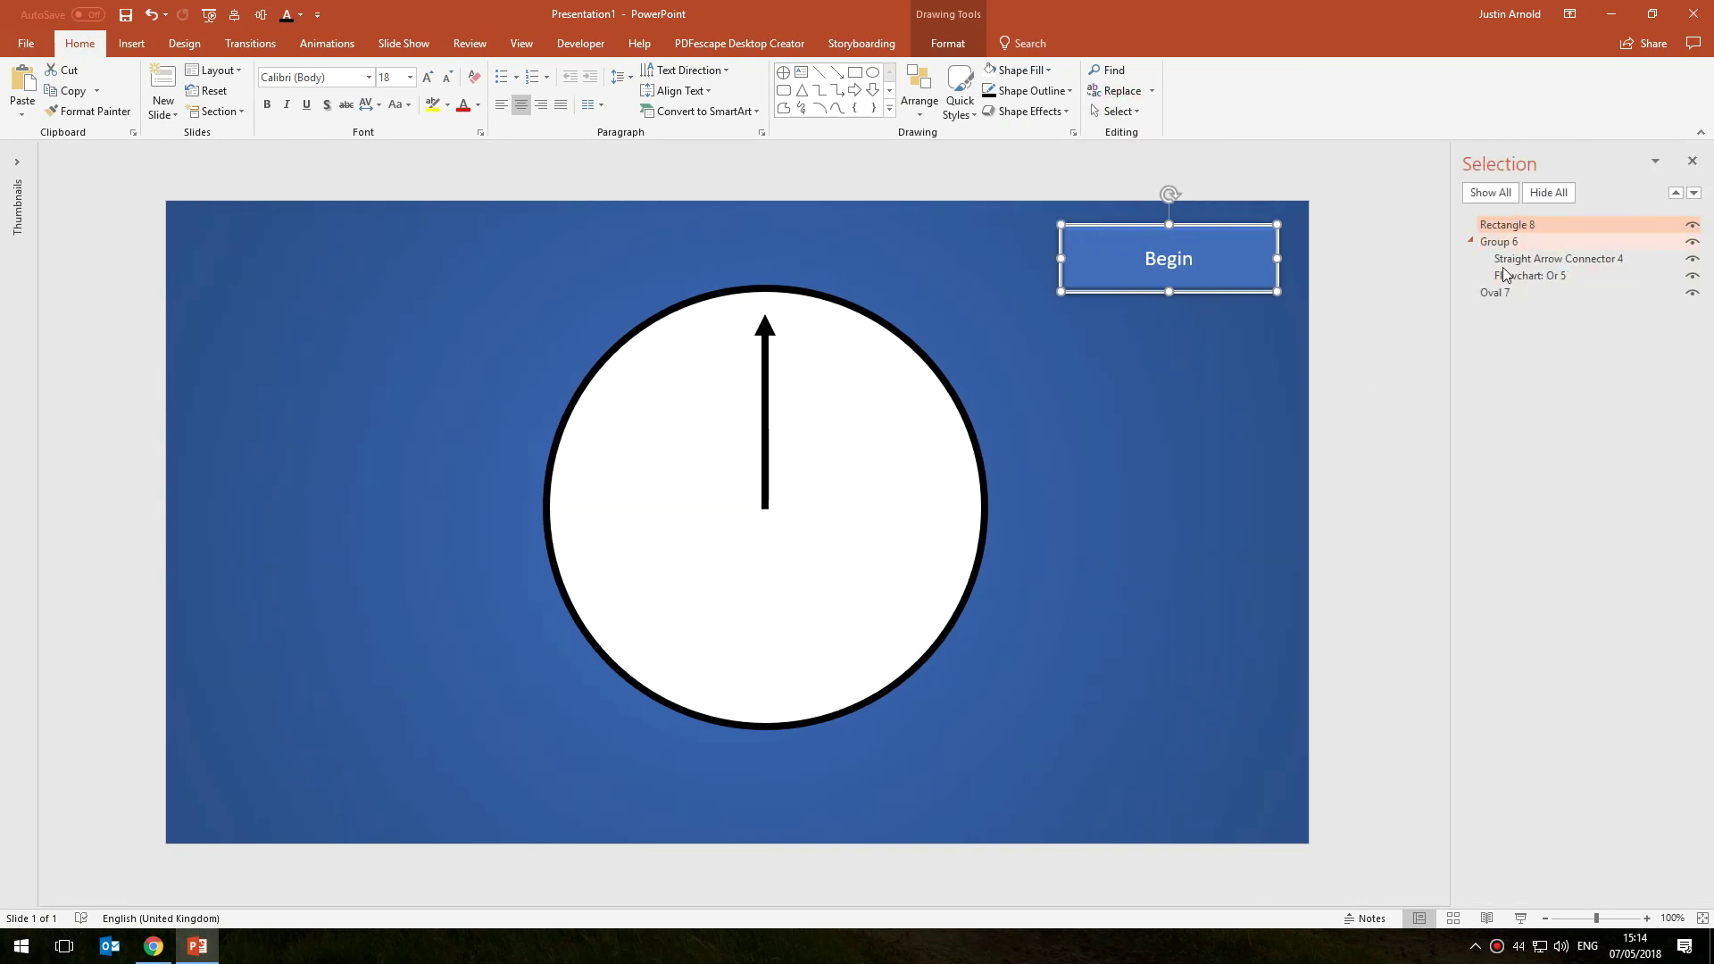
pyautogui.click(1533, 259)
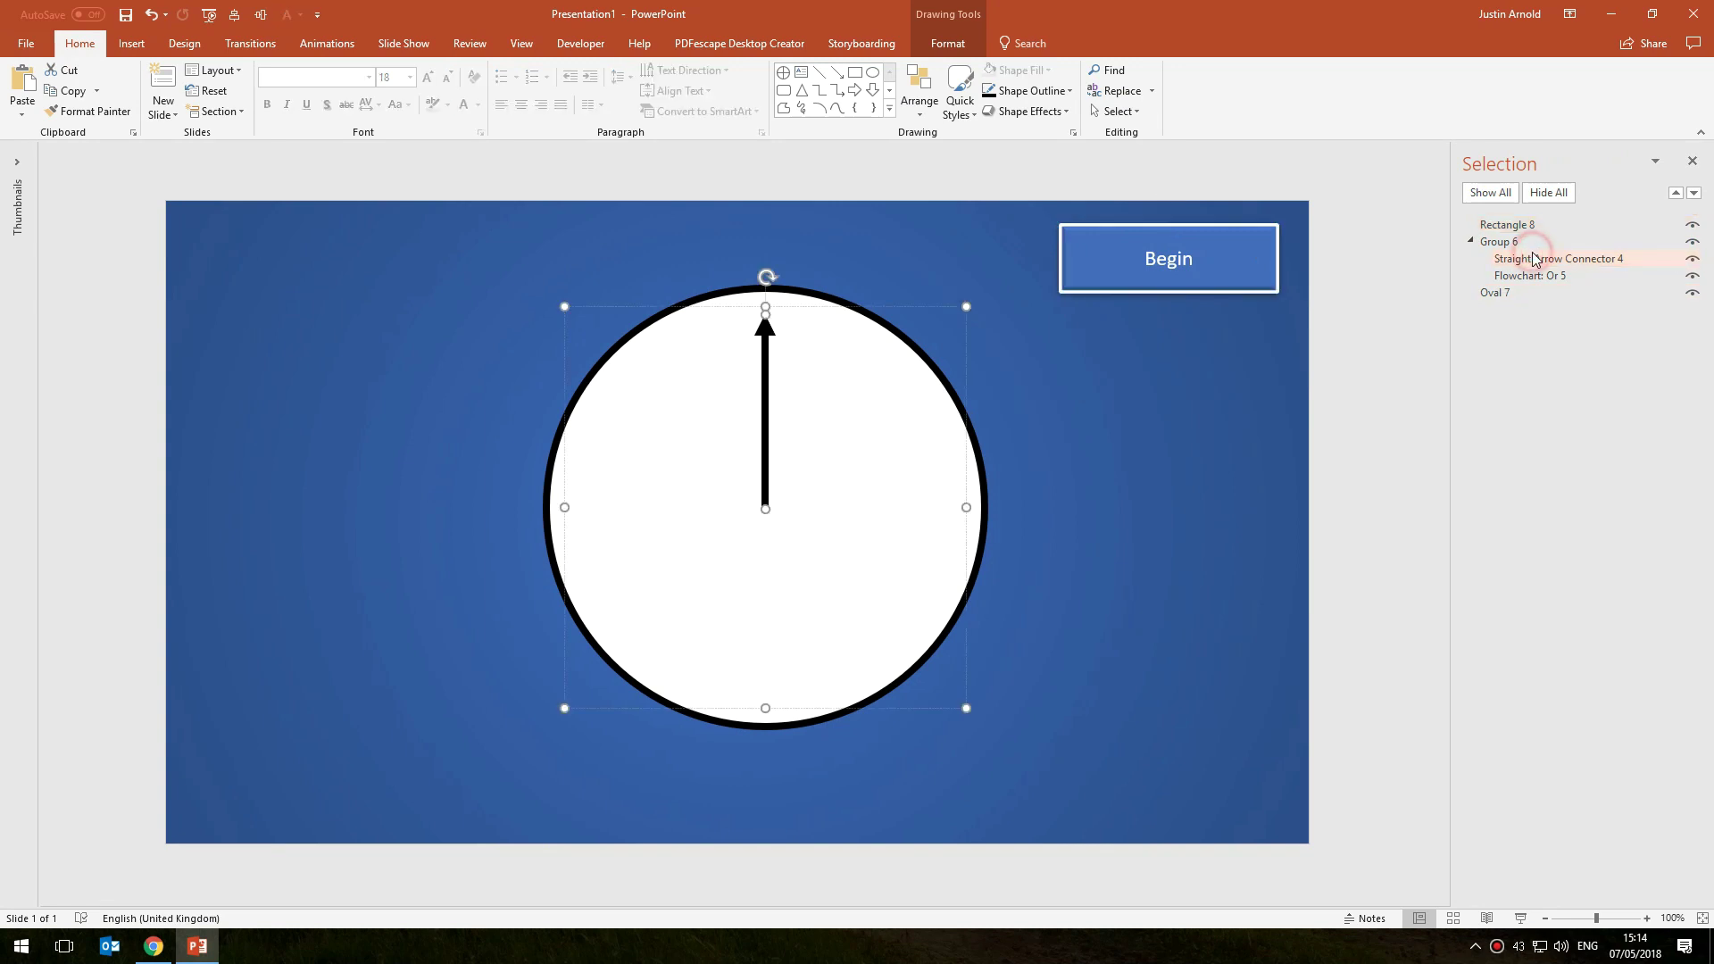
pyautogui.click(1533, 259)
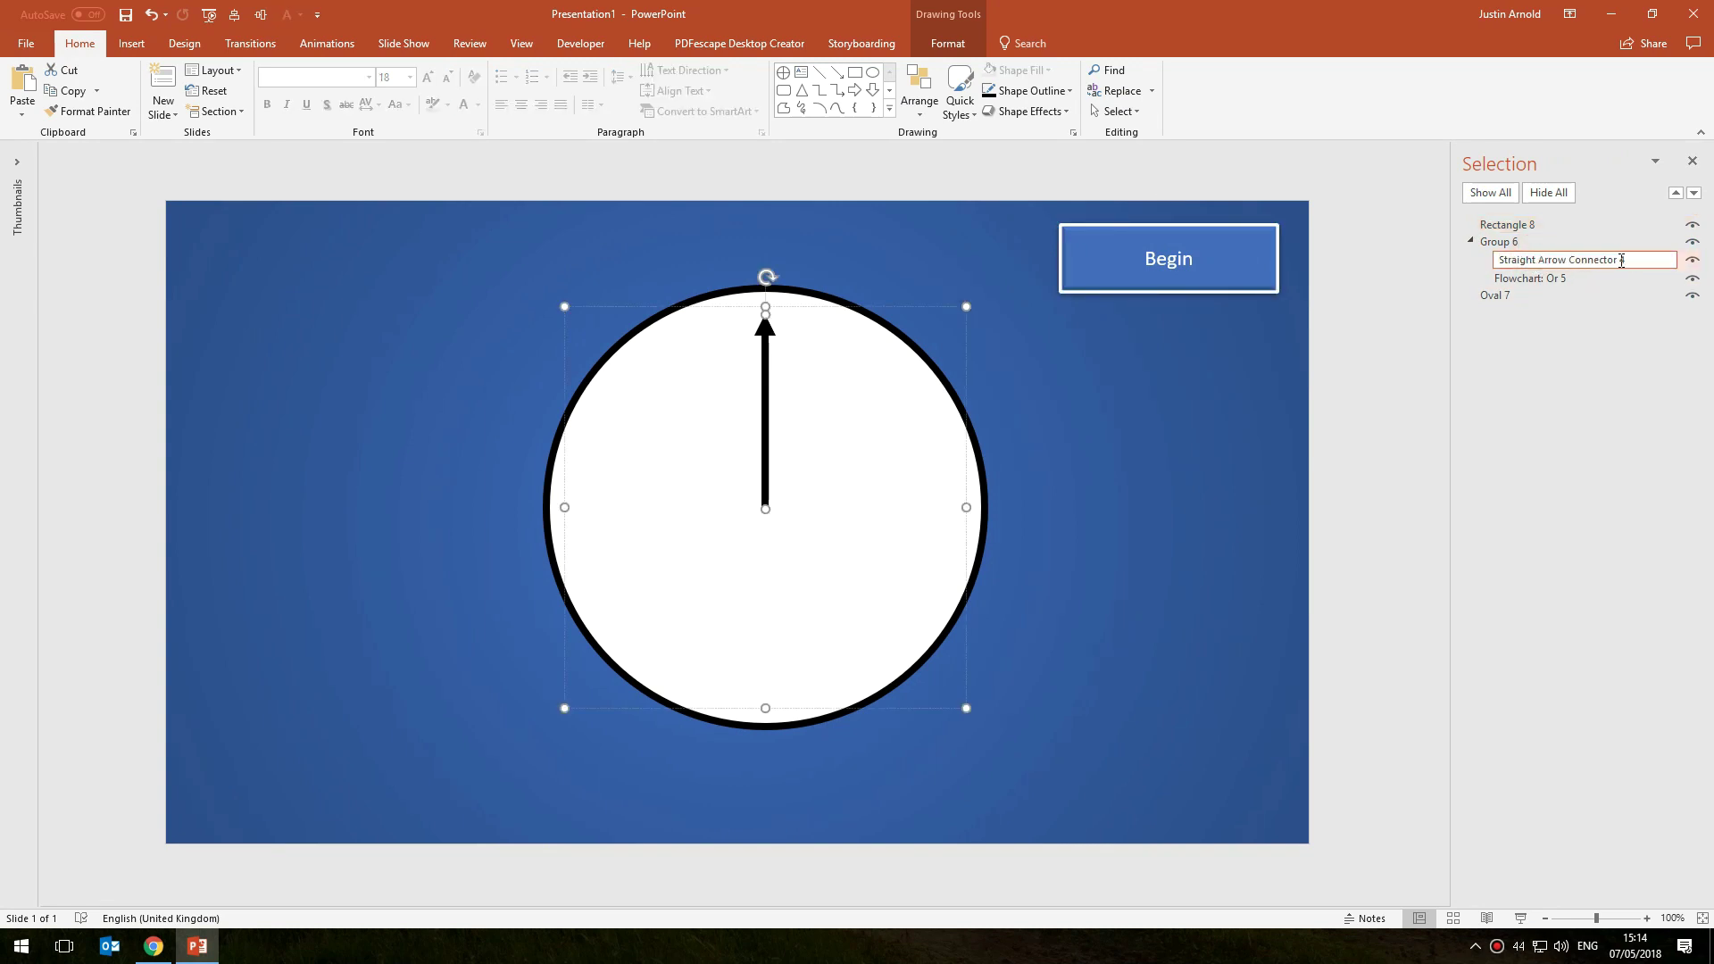
pyautogui.click(1493, 246)
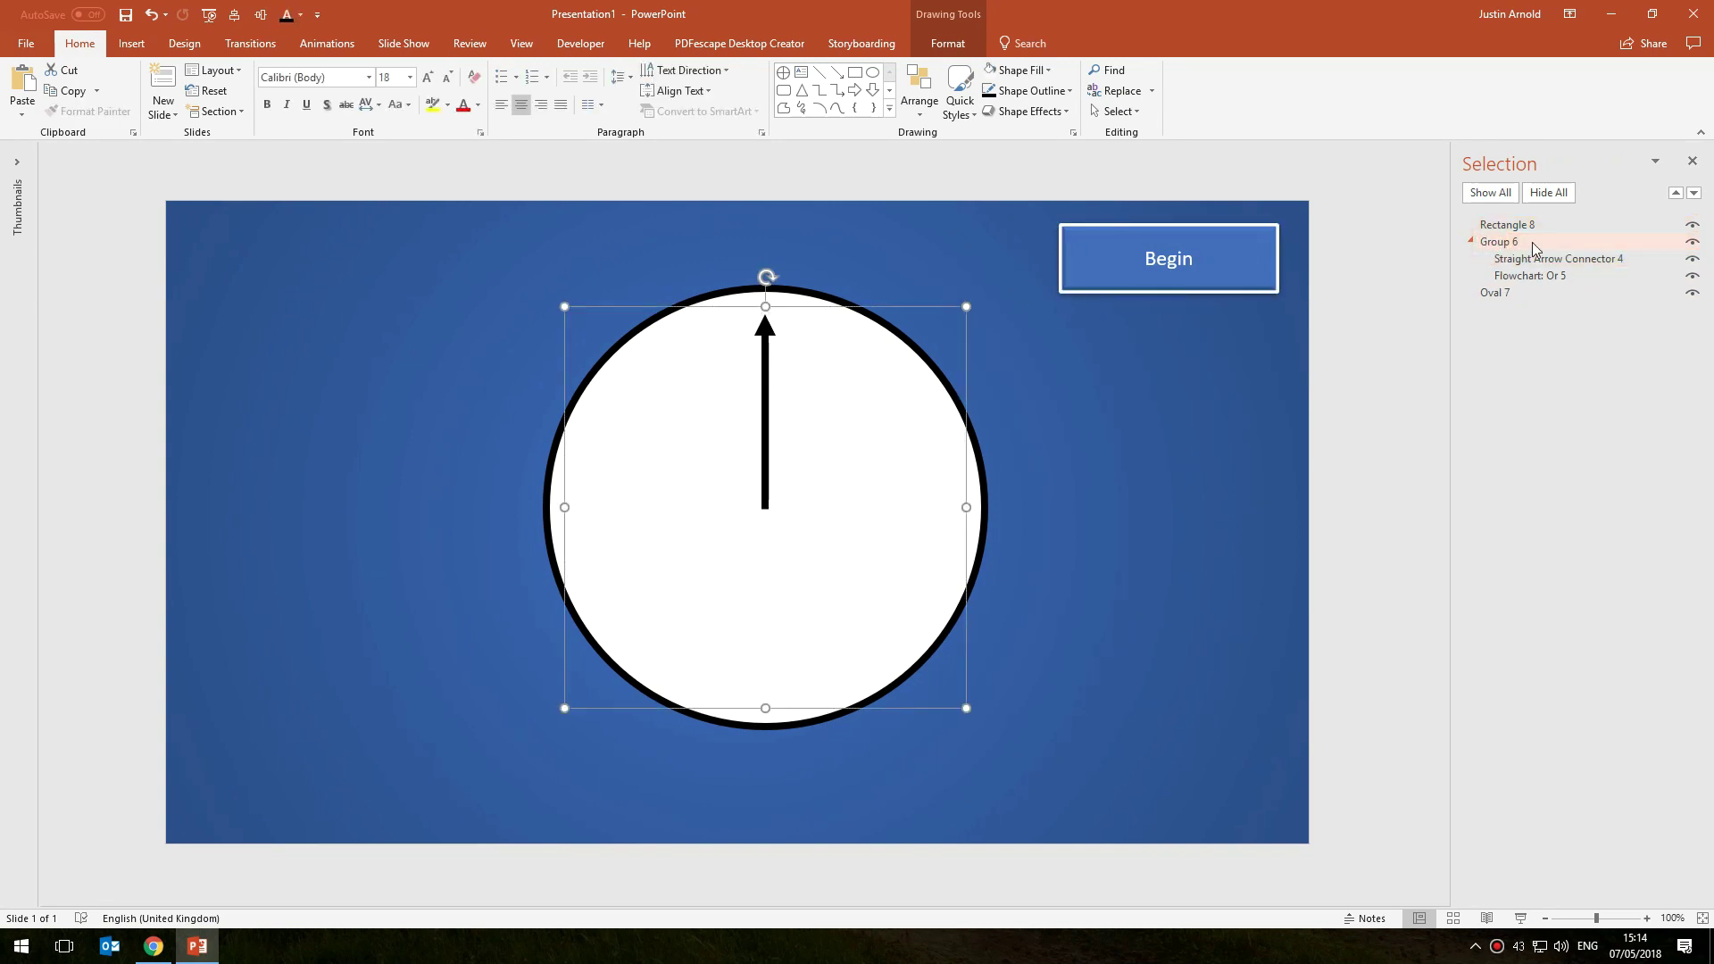
pyautogui.click(1513, 295)
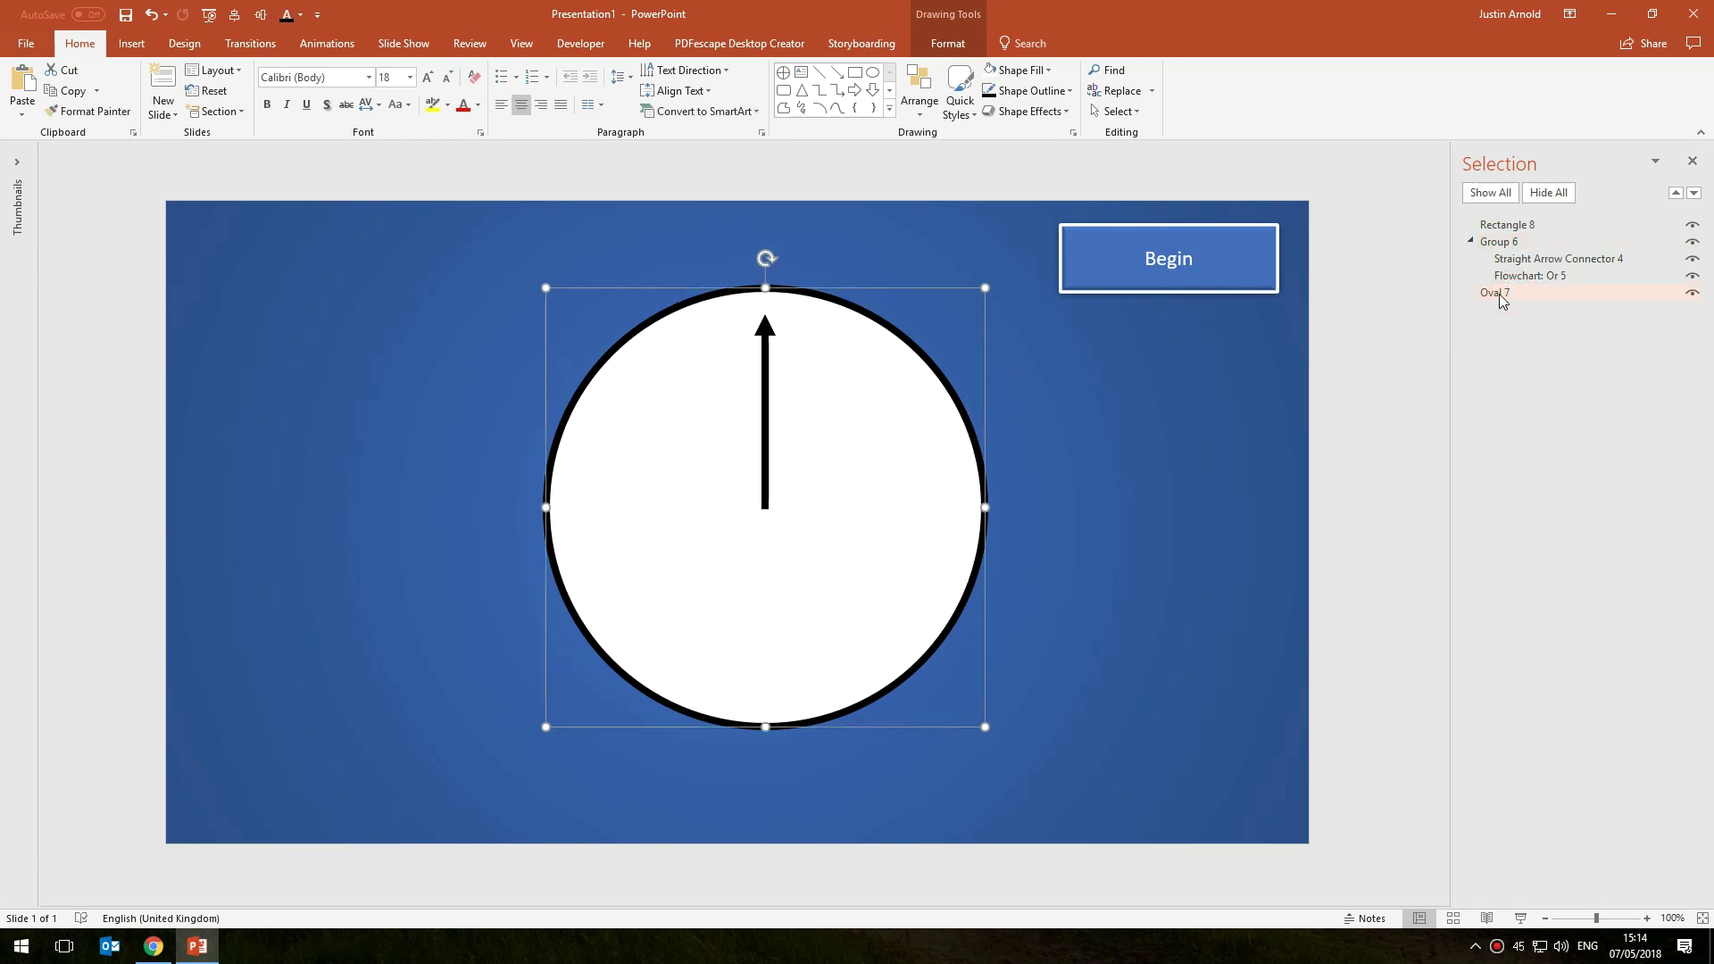
pyautogui.click(1242, 258)
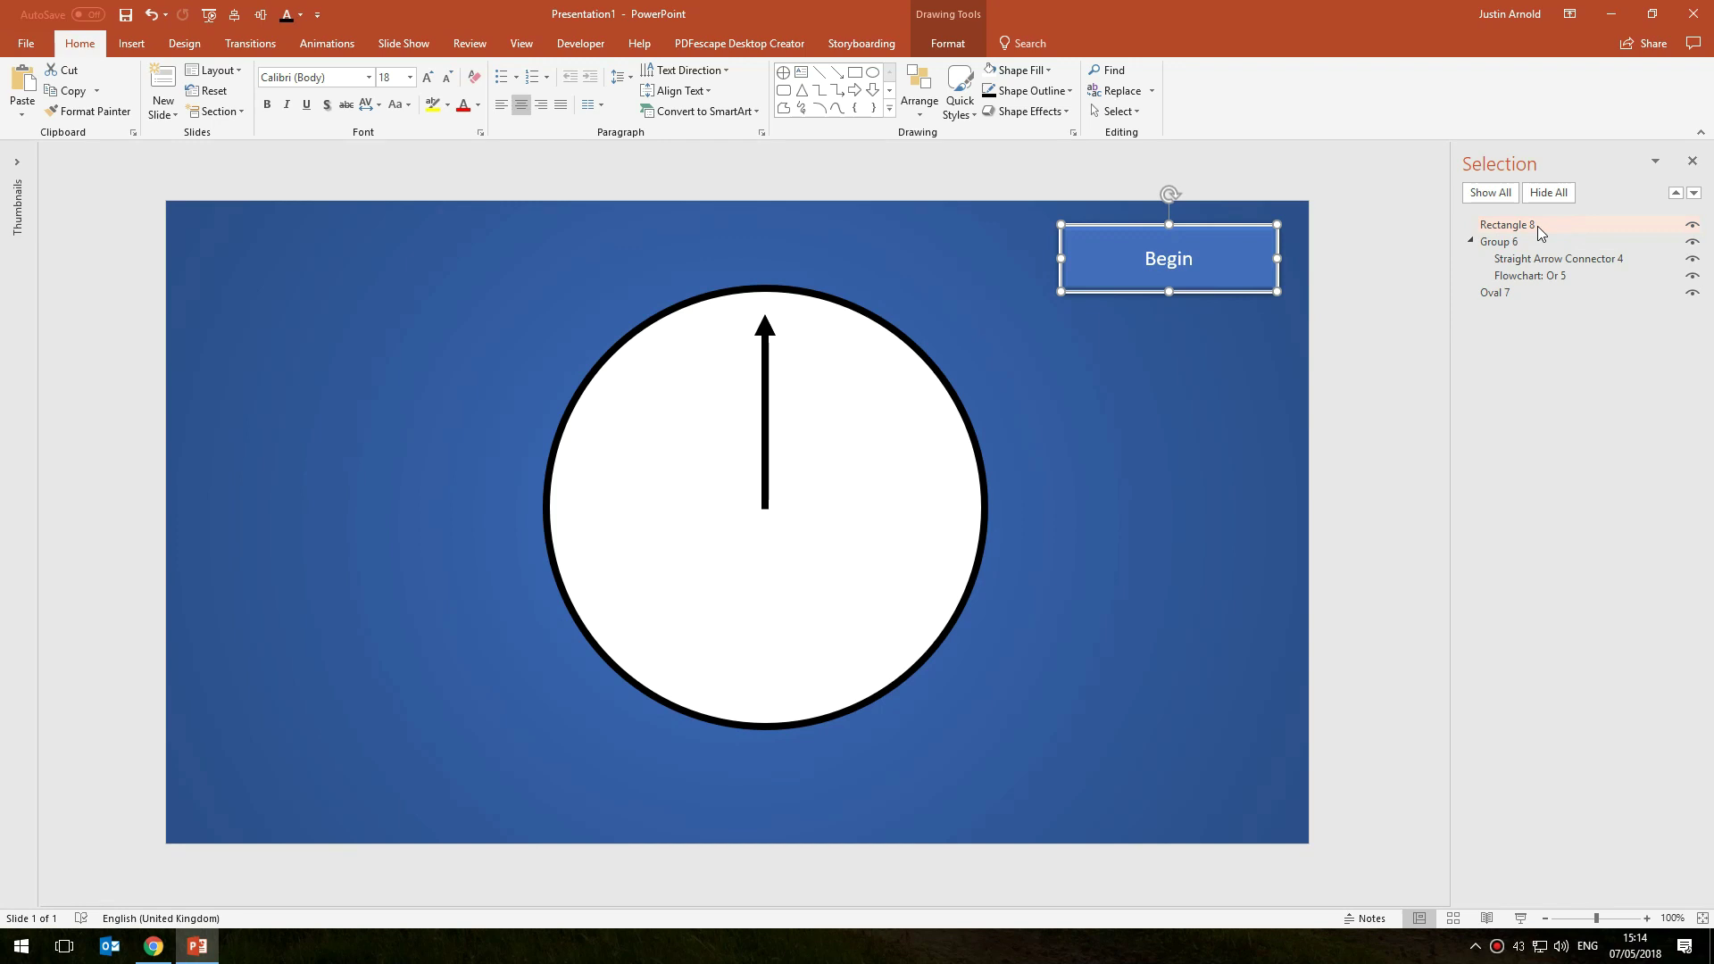
pyautogui.click(1696, 163)
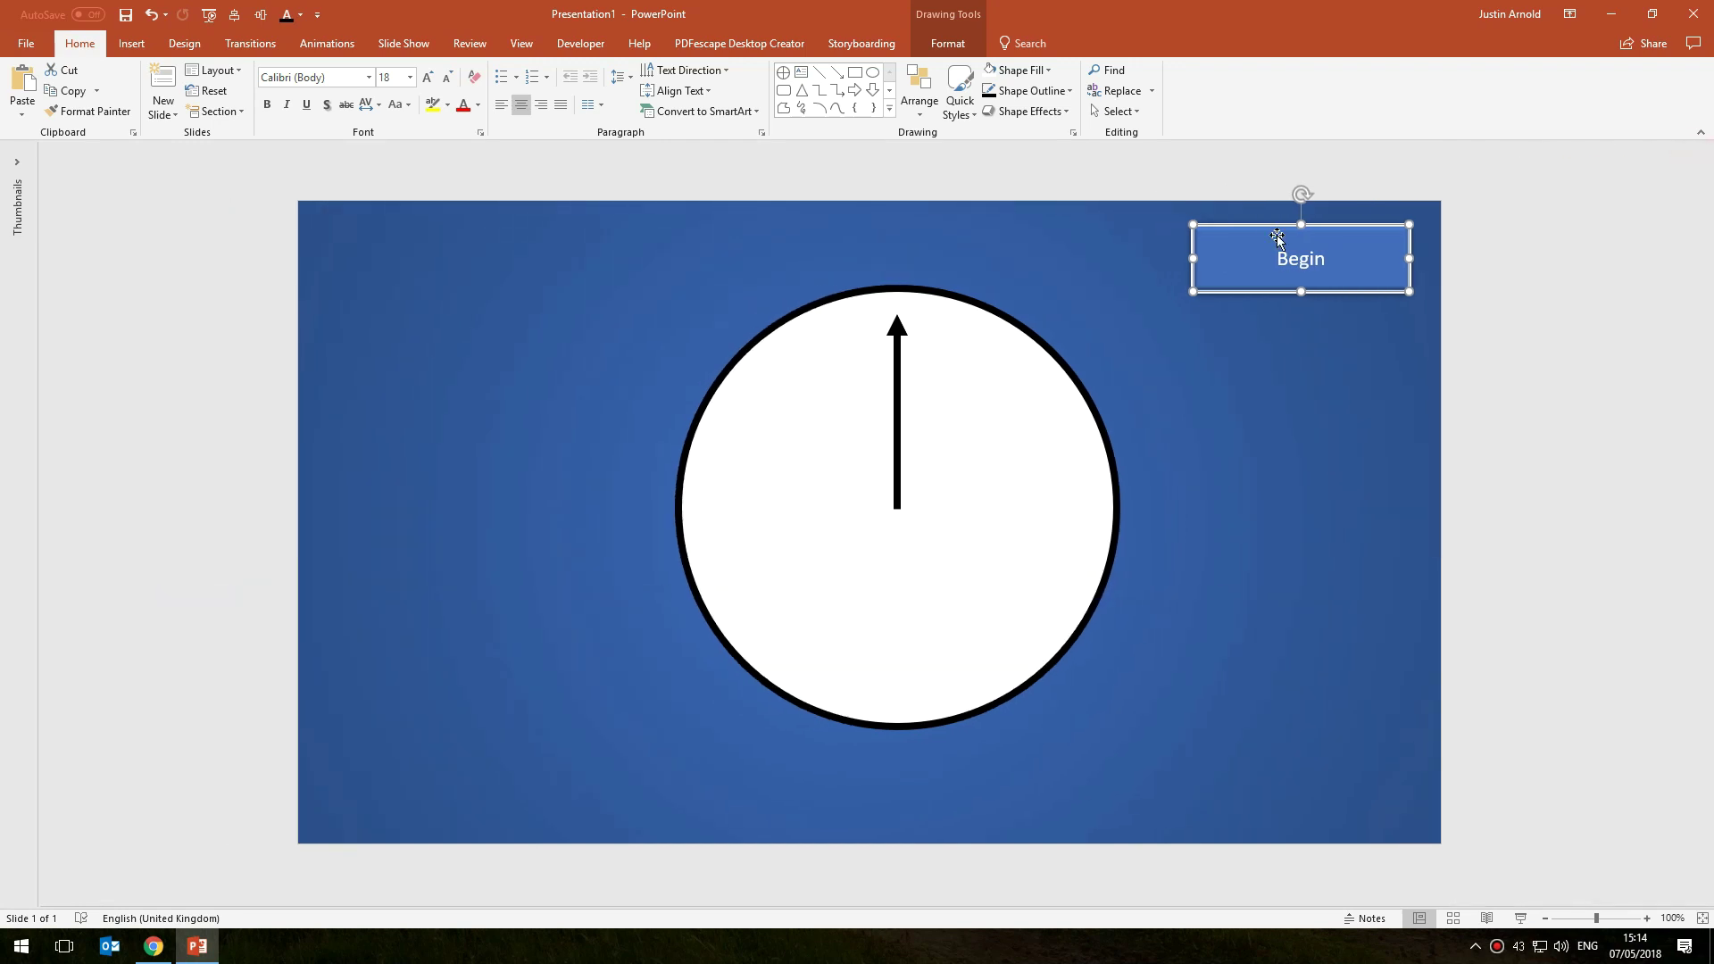
pyautogui.click(1305, 183)
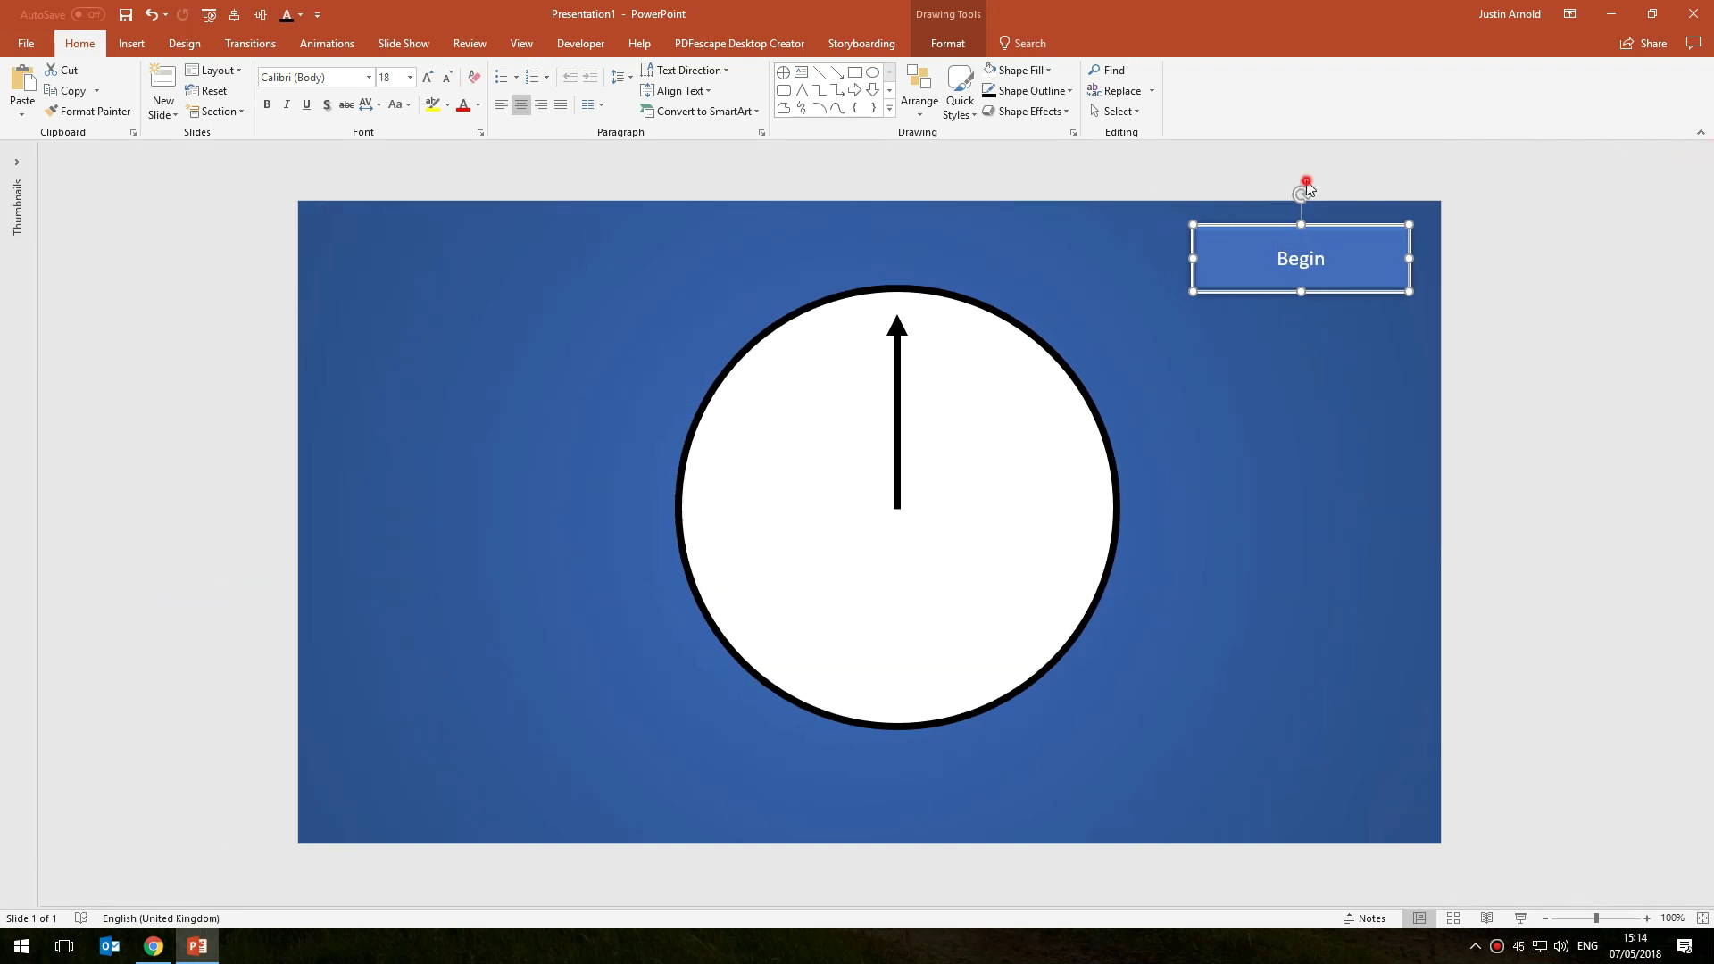
# Open the Animation Pane and set the Group 6 Spin to start With Previous.
pyautogui.click(327, 42)
pyautogui.click(1339, 69)
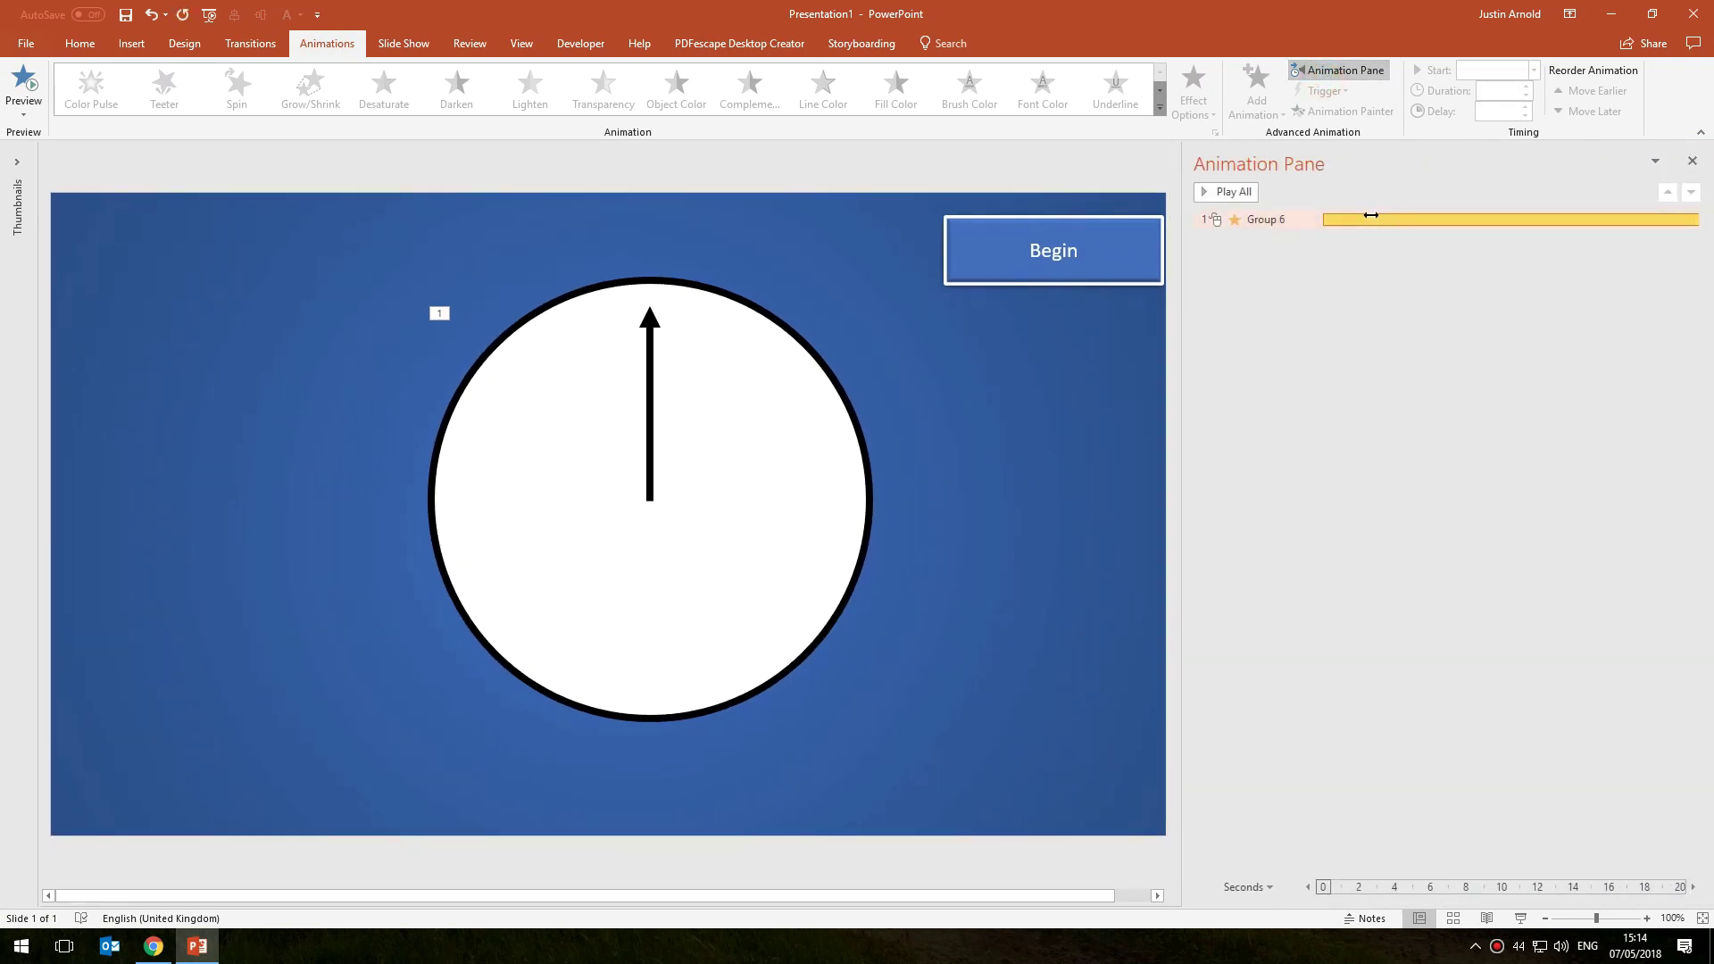
pyautogui.click(1351, 221)
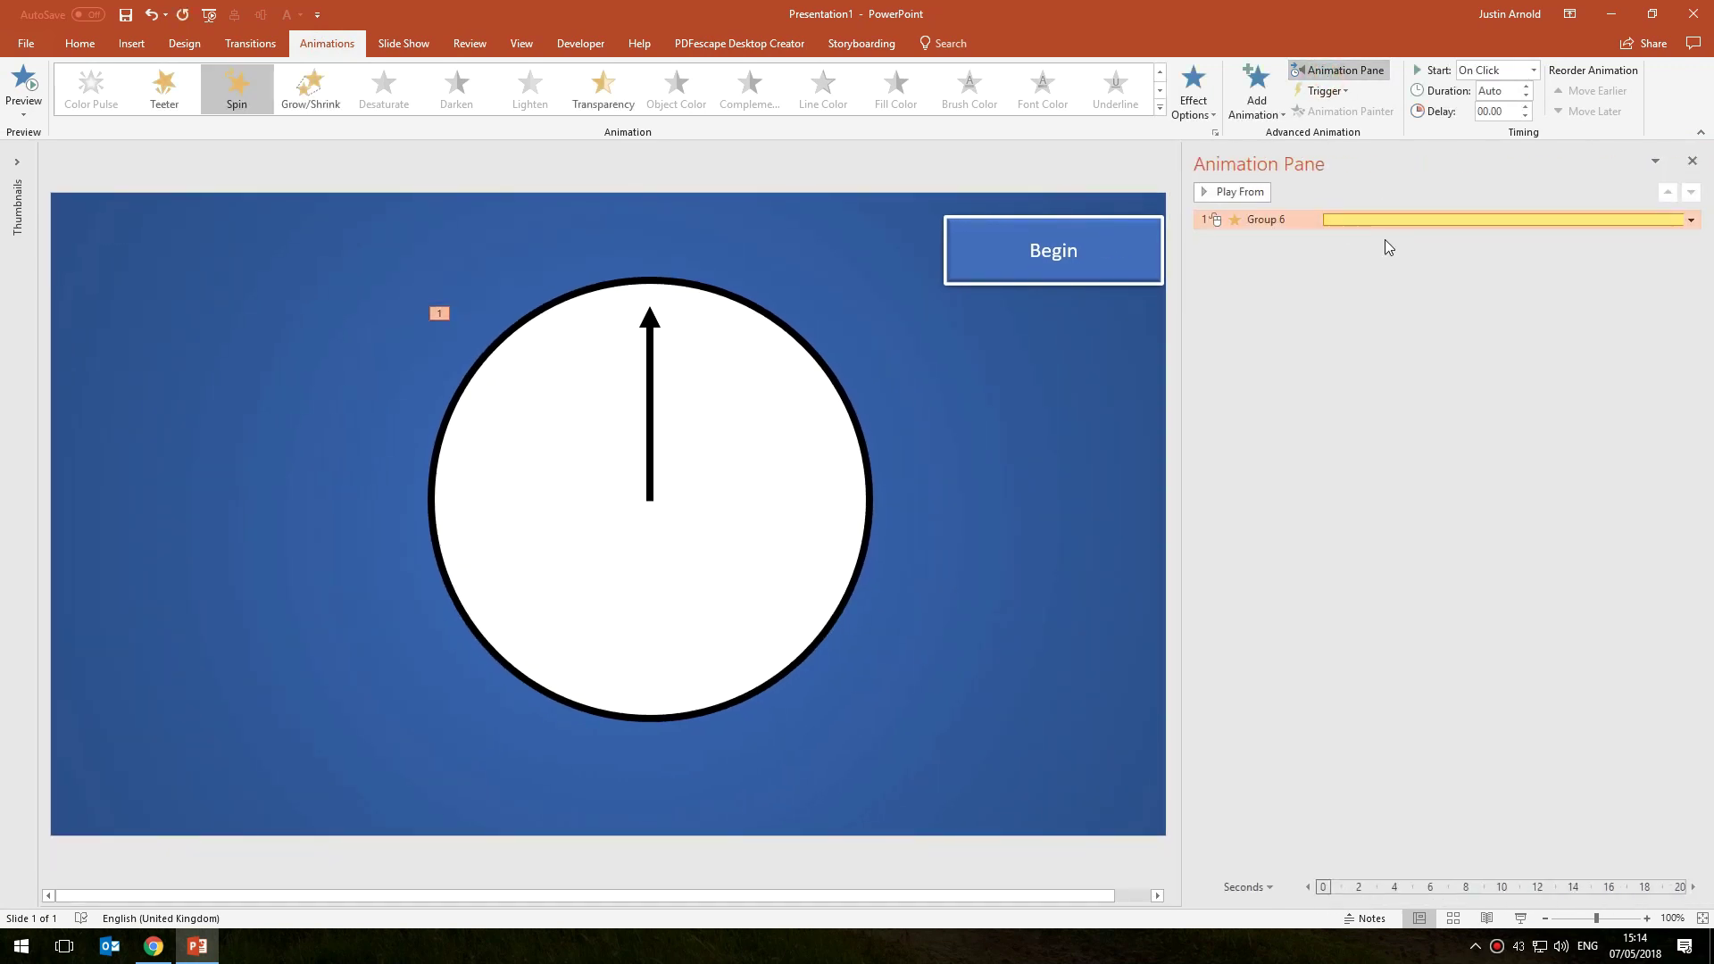
pyautogui.click(1533, 71)
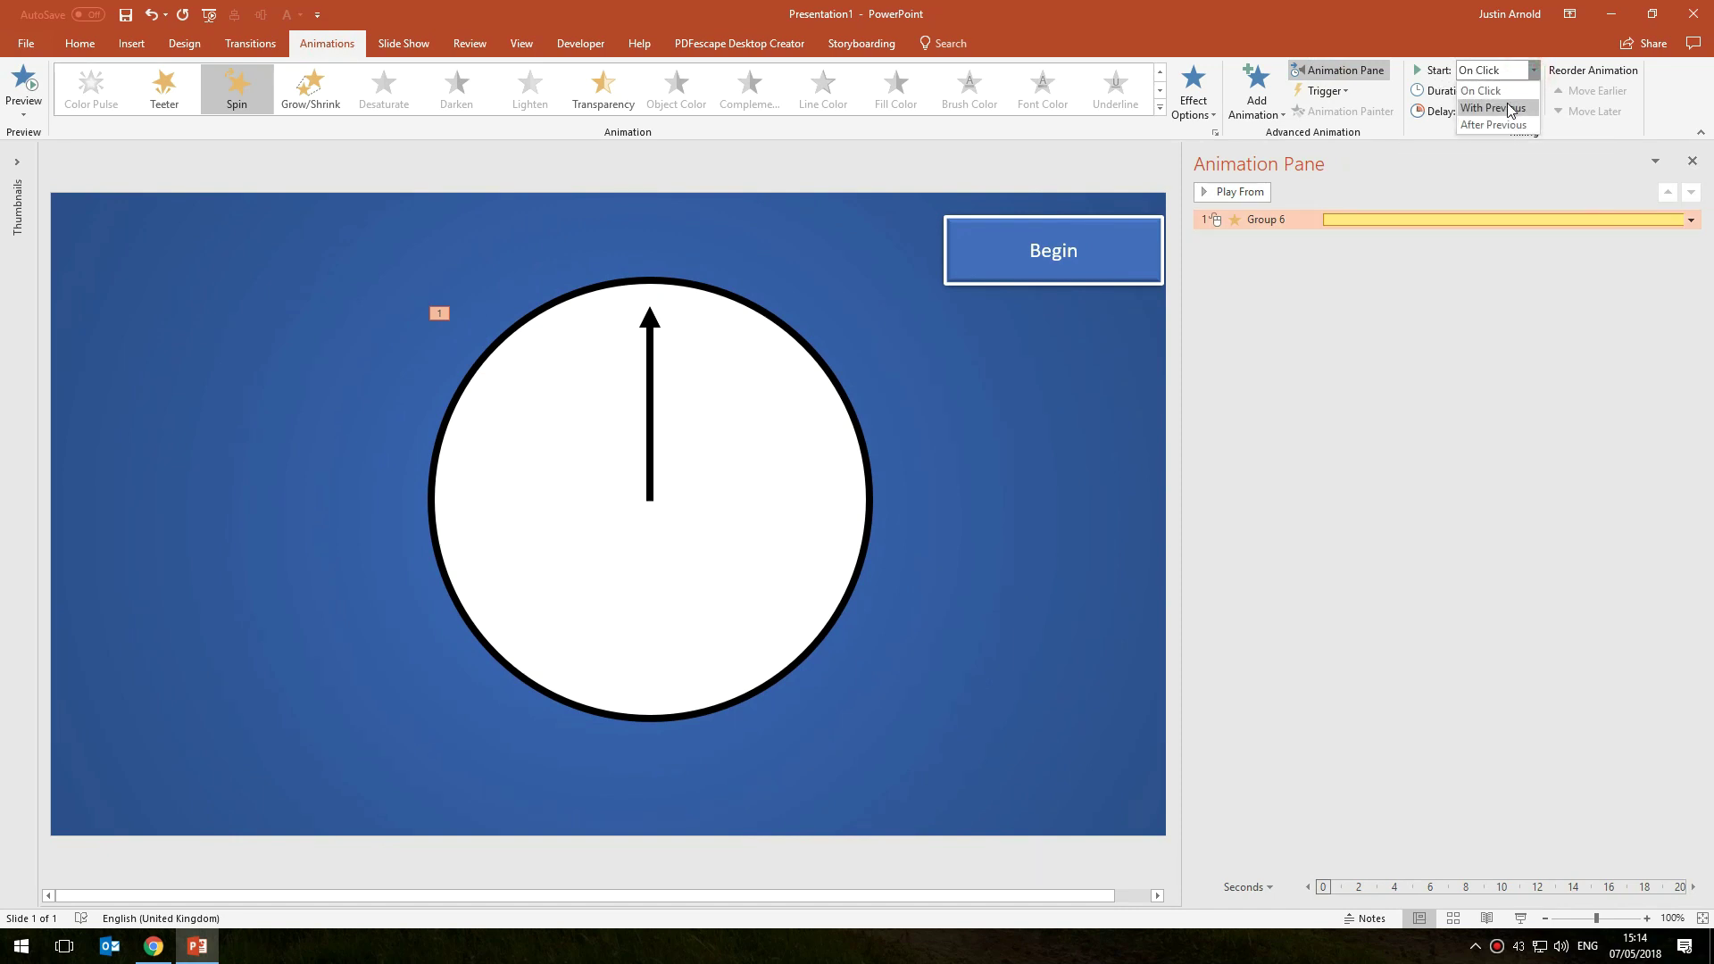
pyautogui.click(1500, 97)
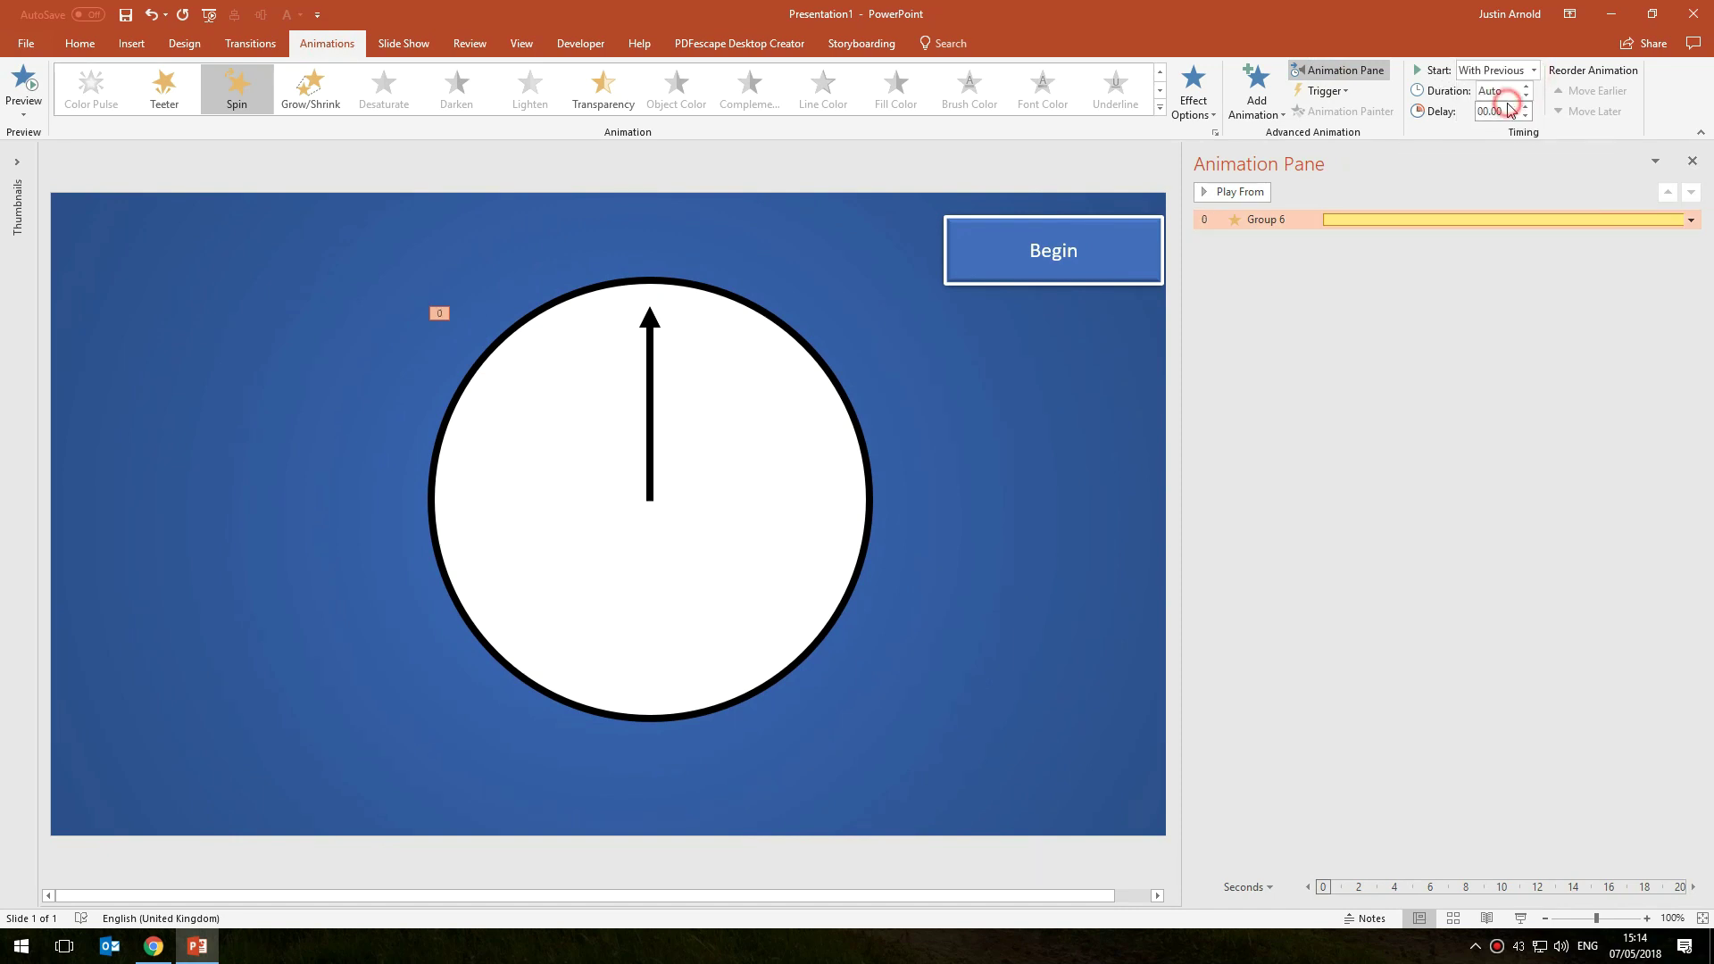
# Trigger the spin on click of Rectangle 8, the Begin button.
pyautogui.click(1328, 91)
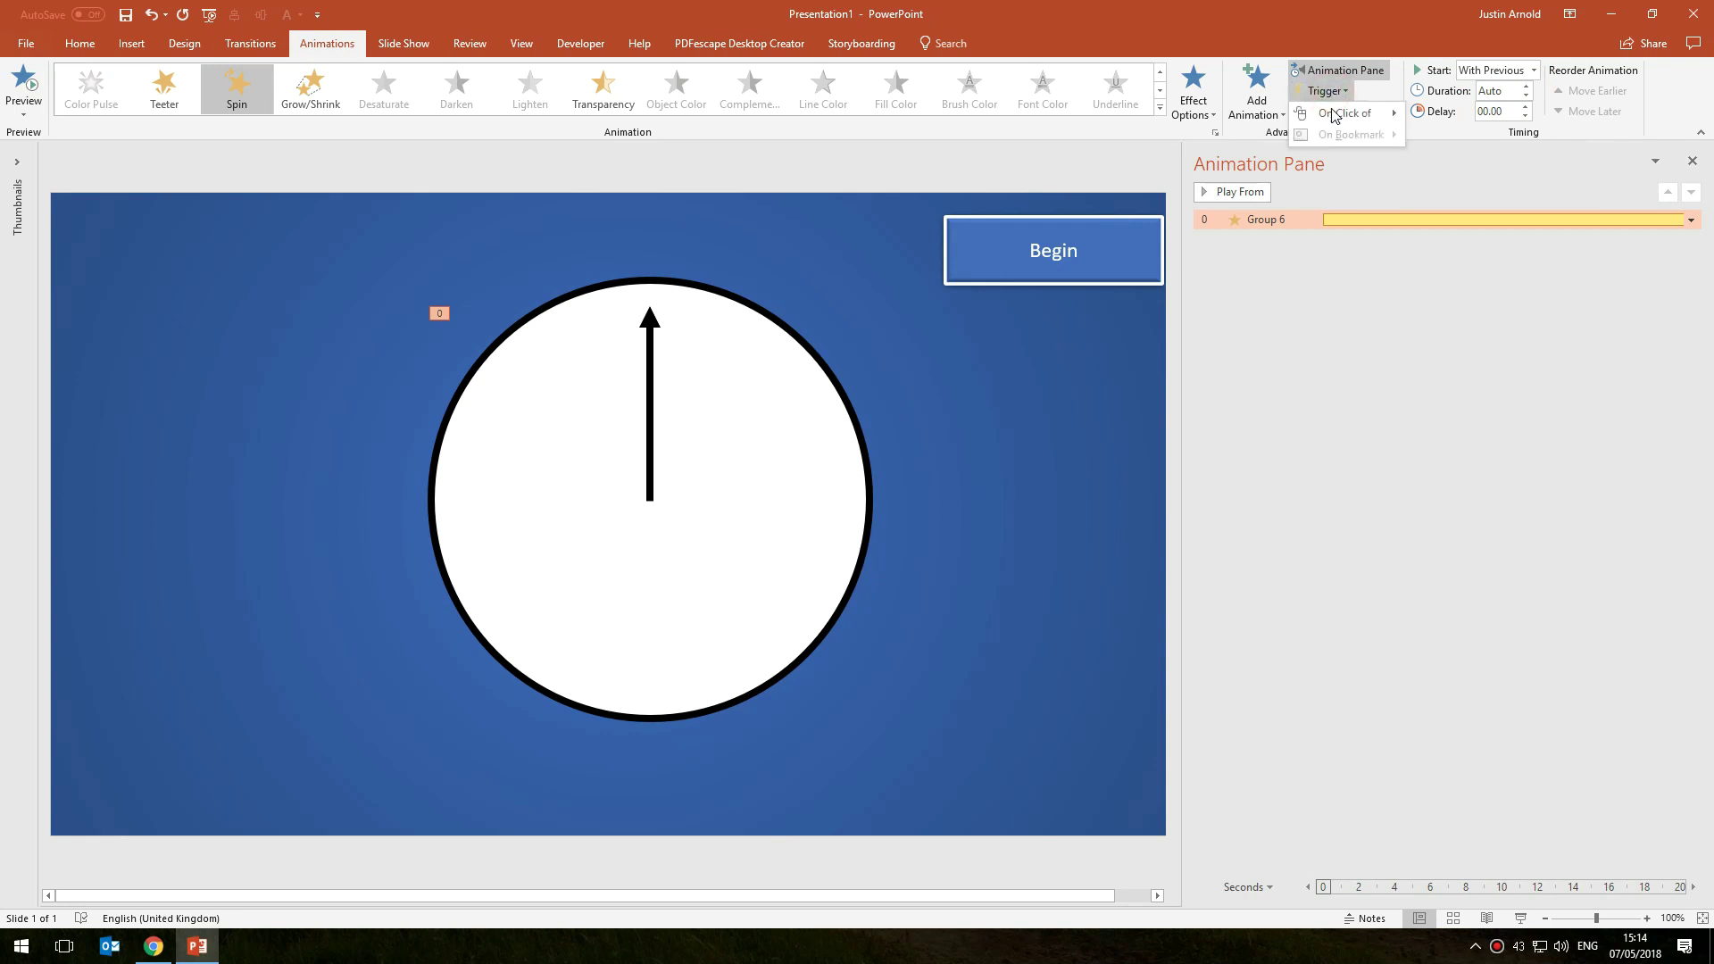
pyautogui.moveTo(1334, 117)
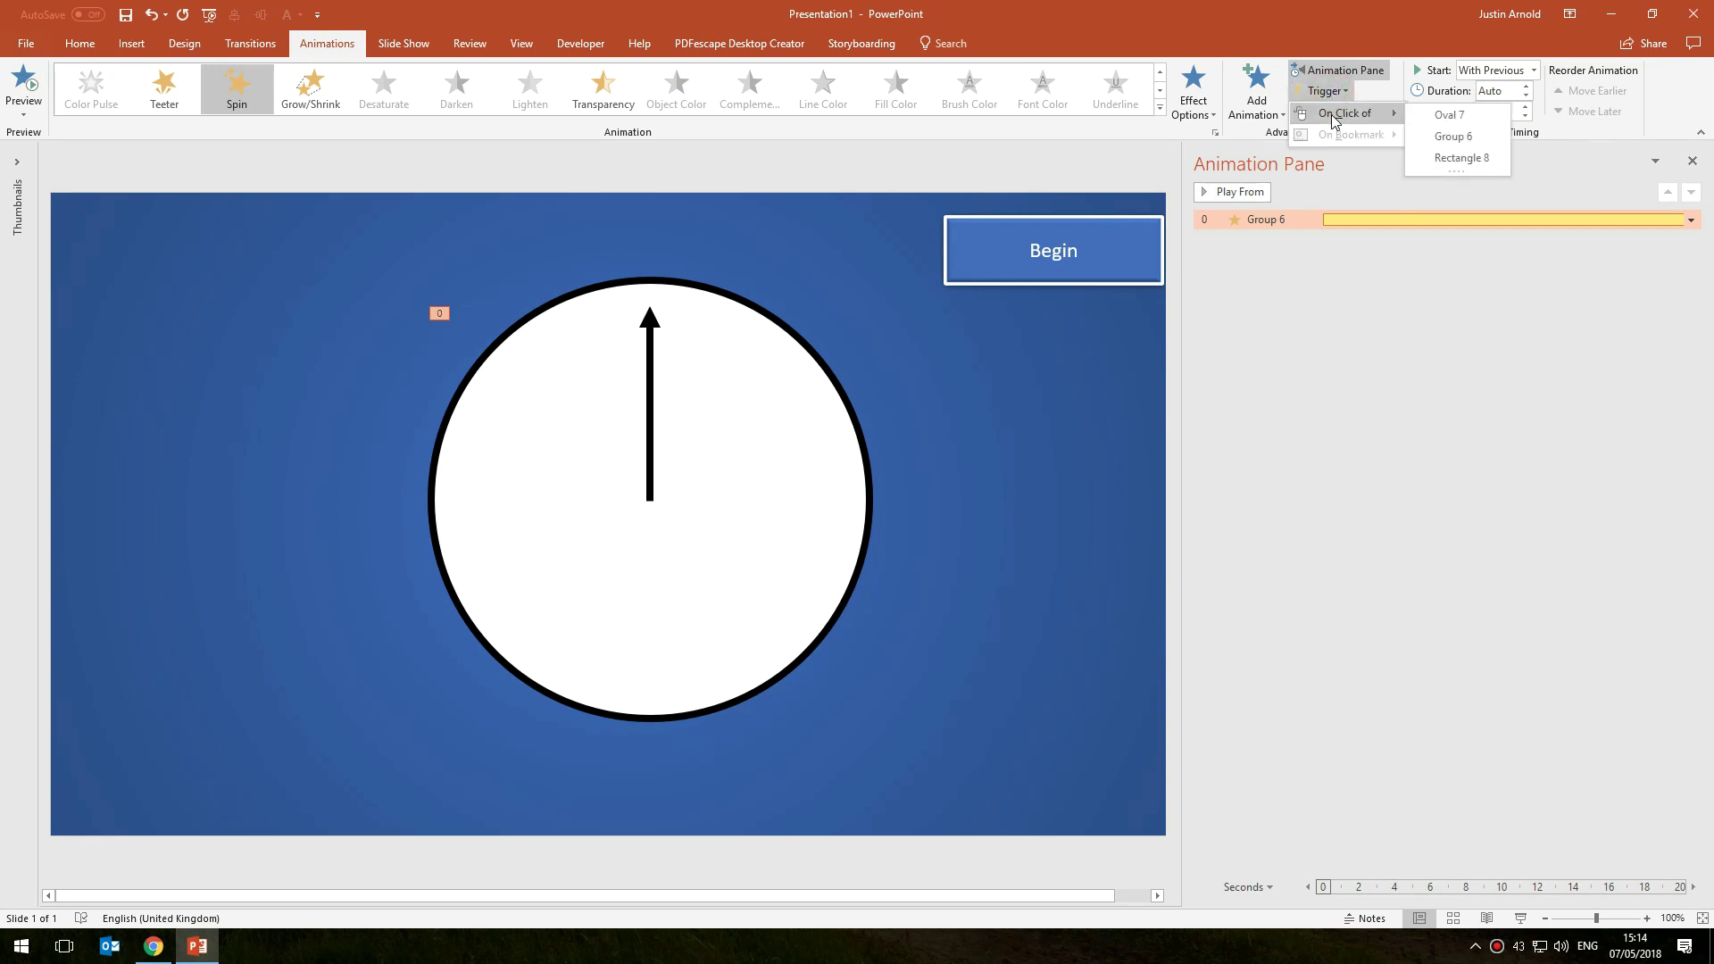
pyautogui.click(1461, 159)
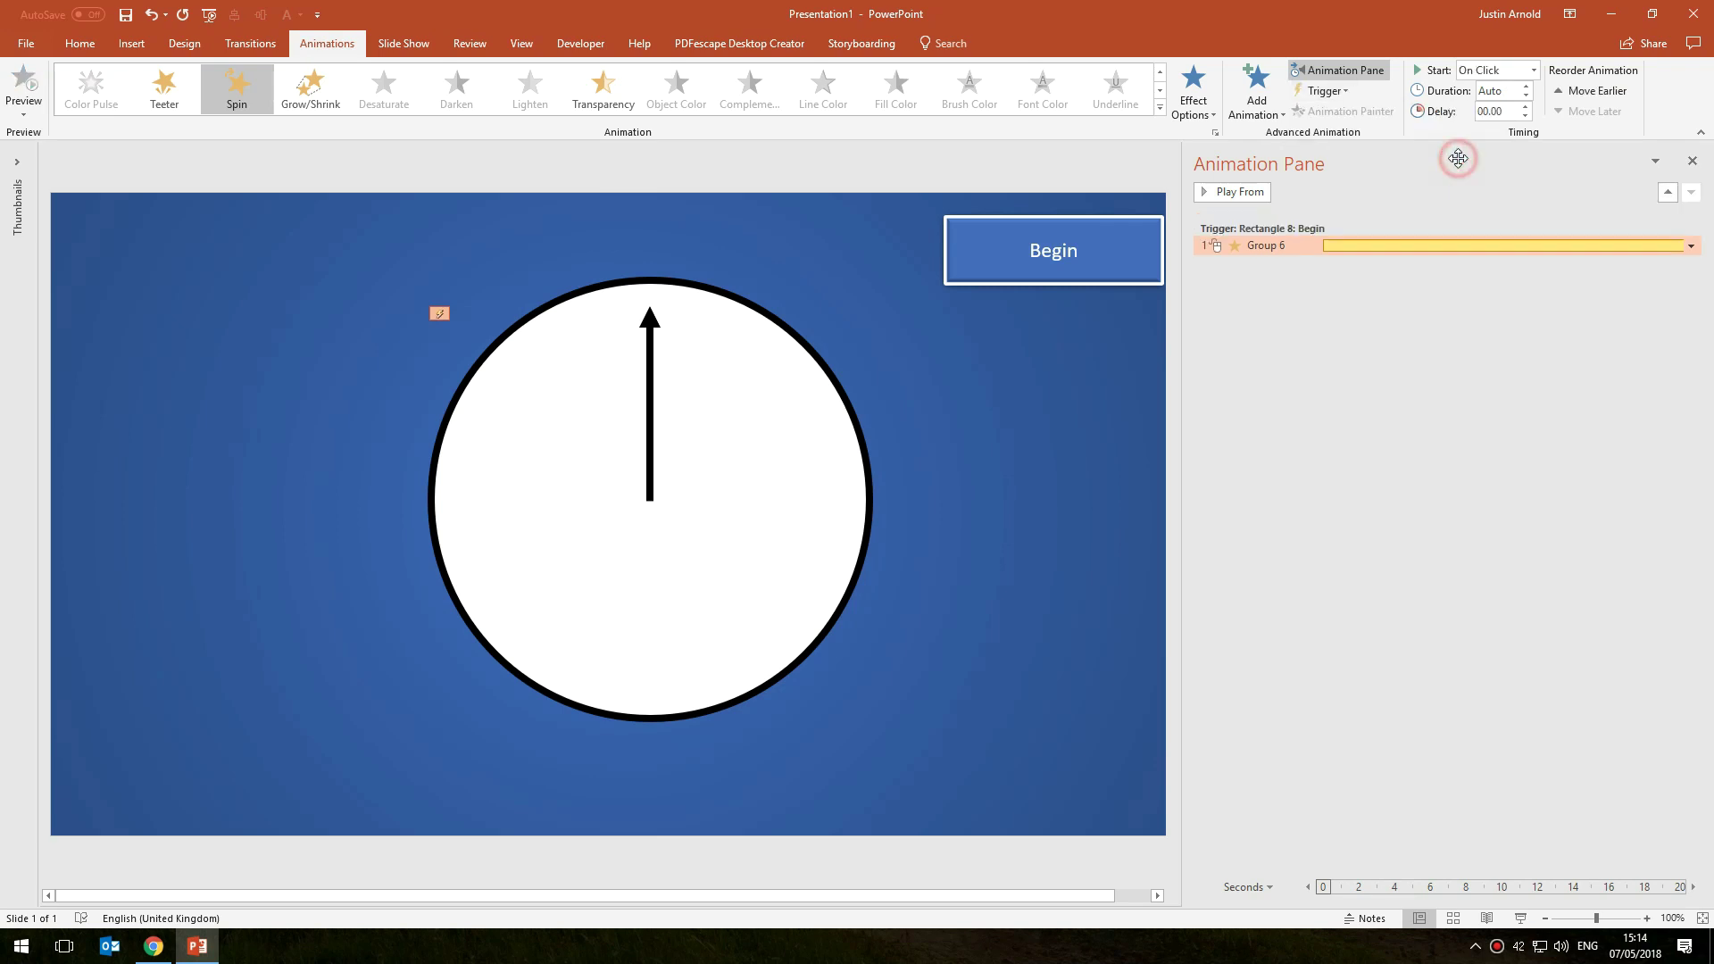
pyautogui.click(1068, 351)
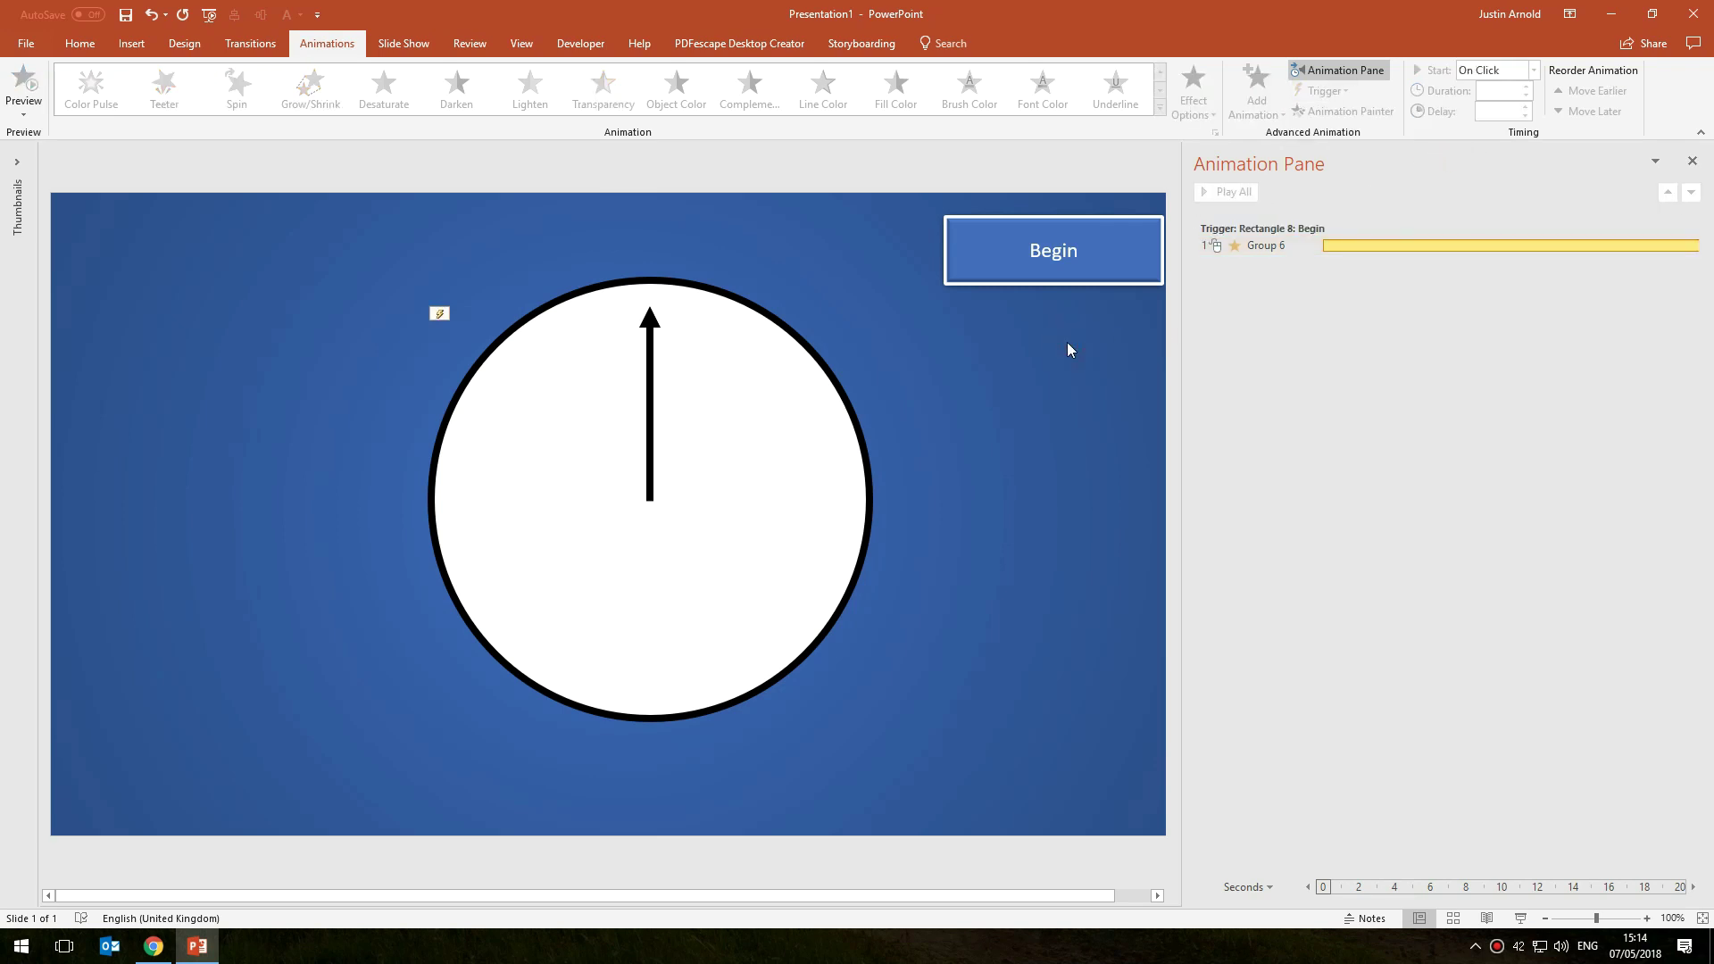
pyautogui.press('F5')
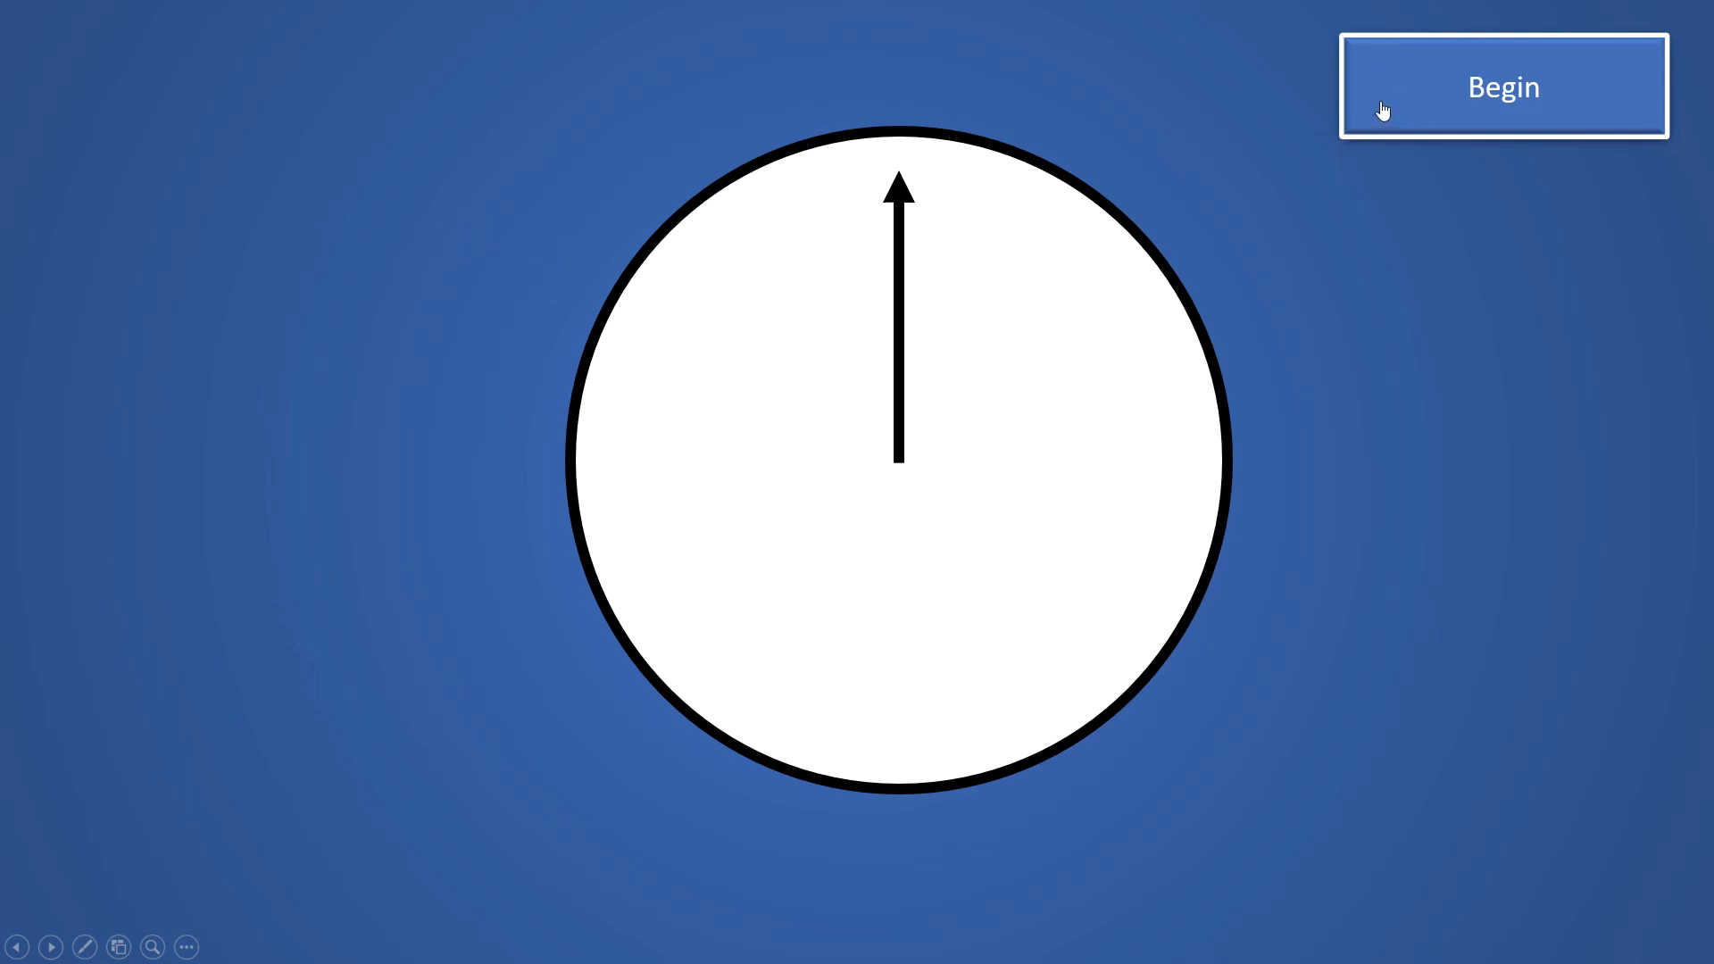
pyautogui.click(1397, 86)
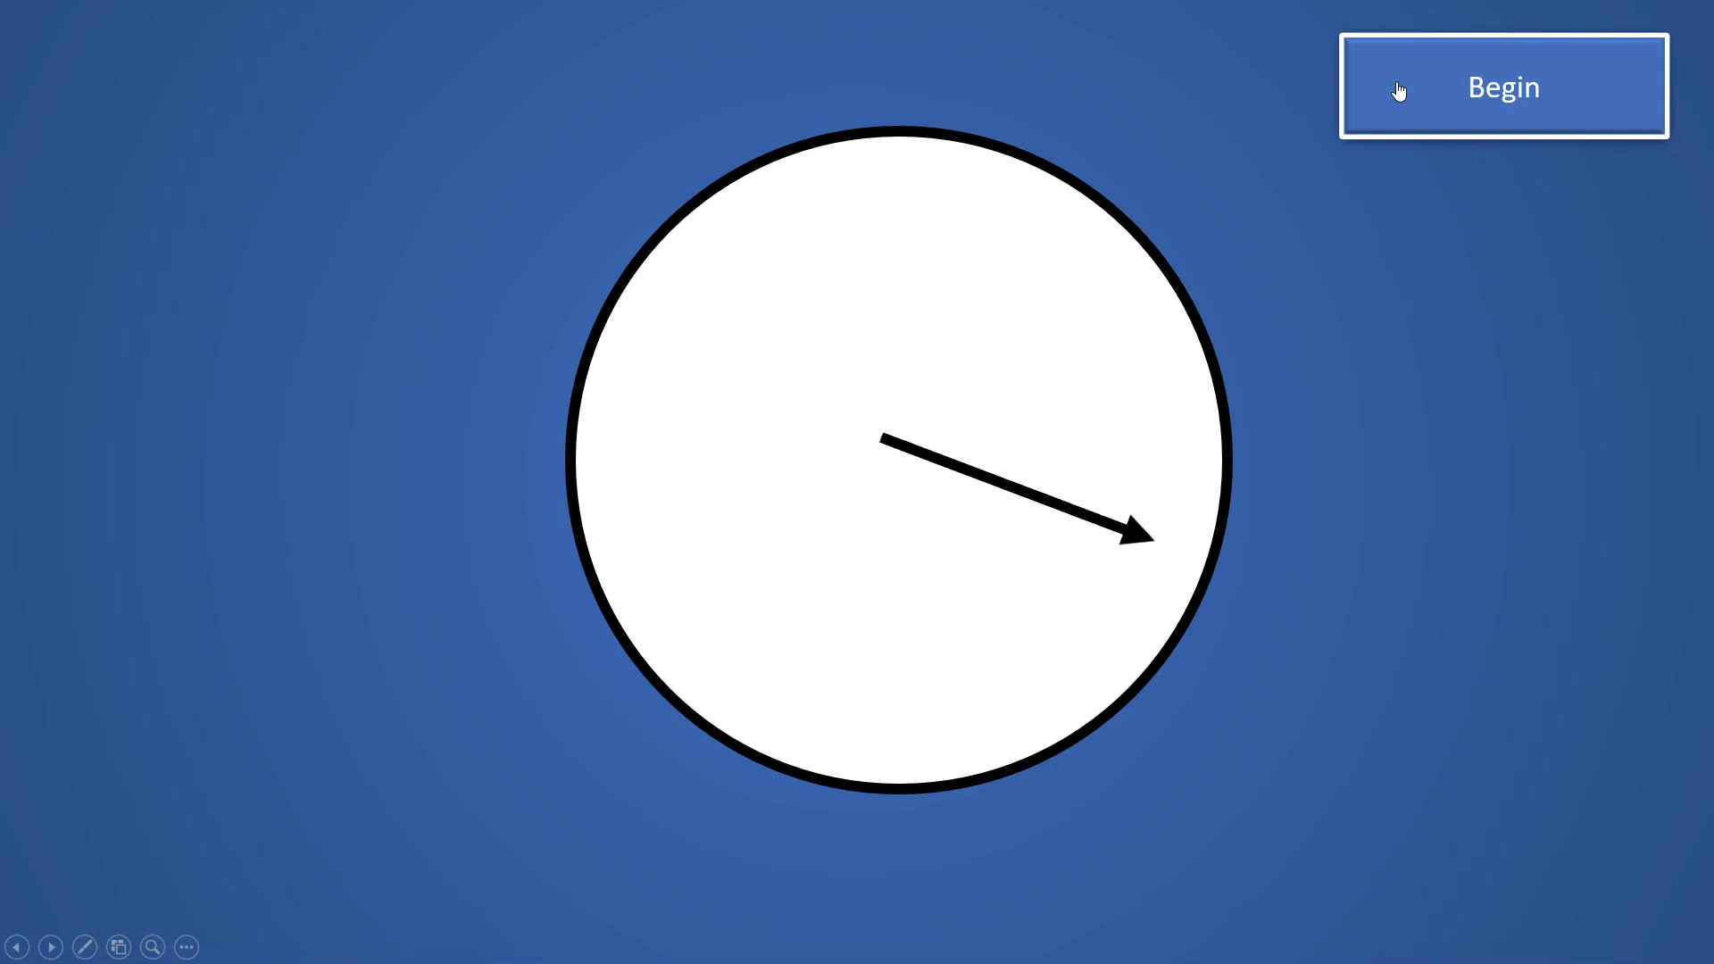
pyautogui.press('Escape')
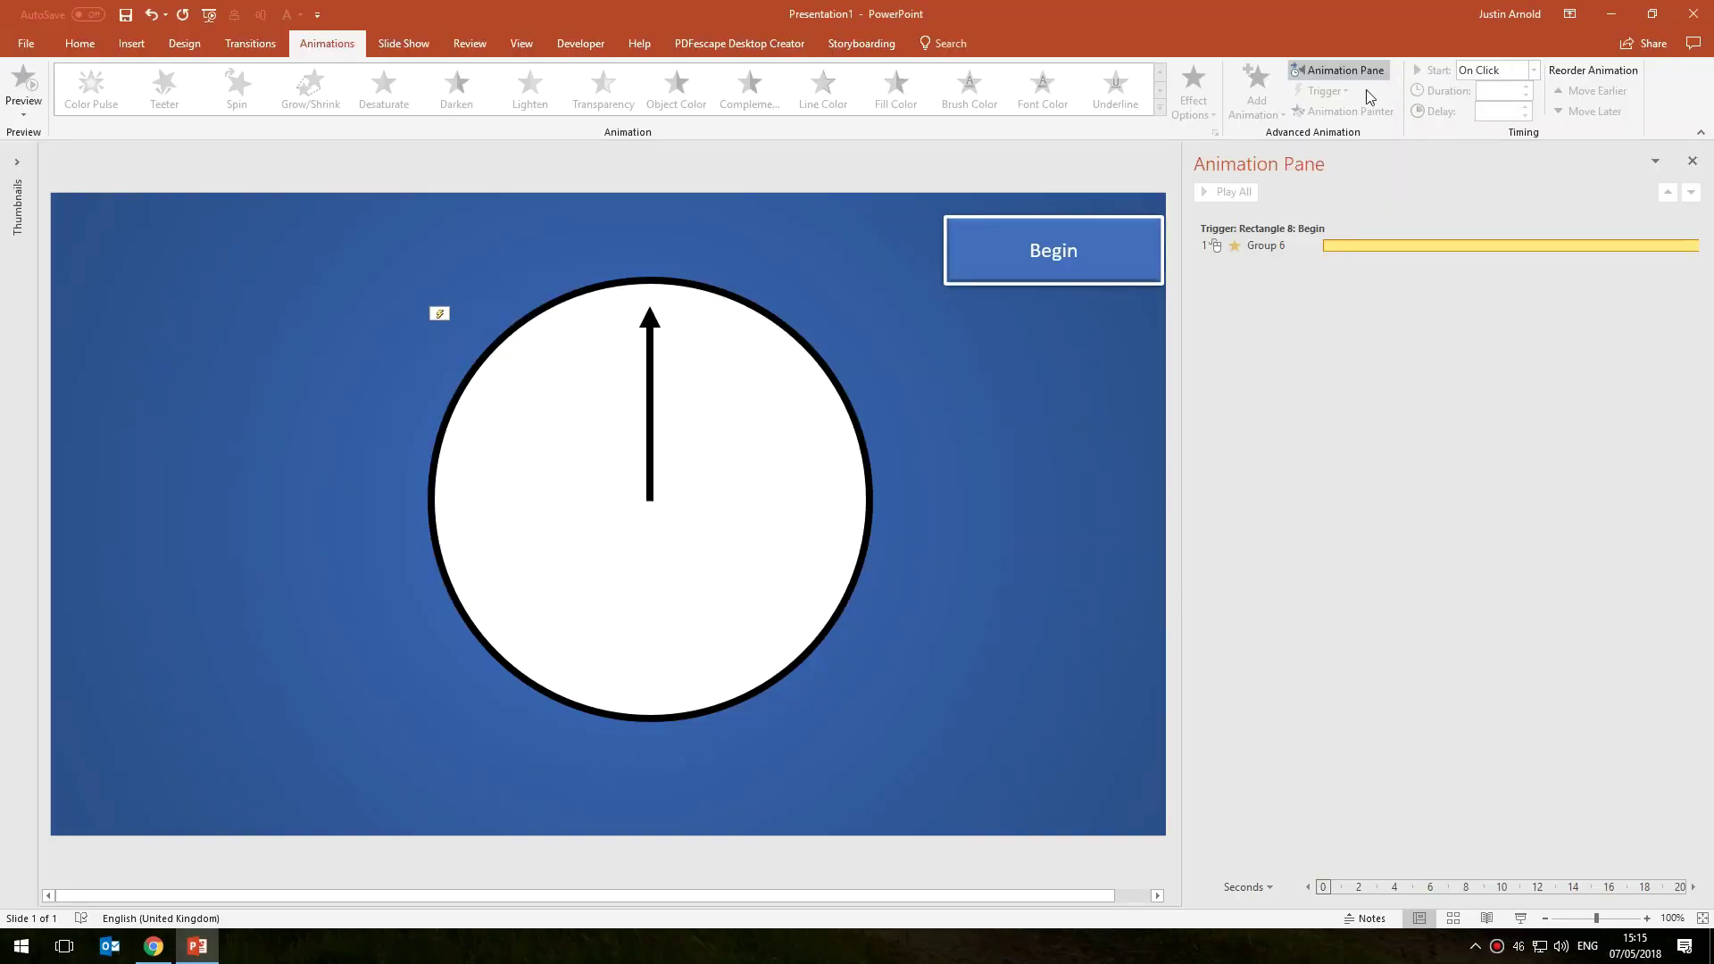